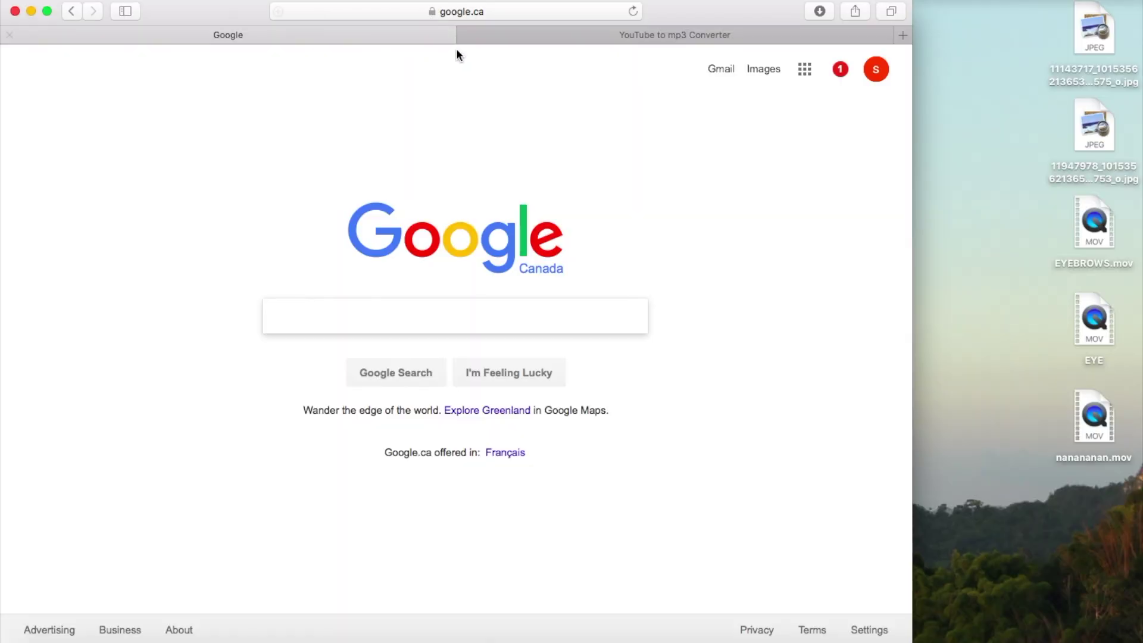
# Go to YouTube and search for 'ding sound effect'
pyautogui.click(470, 13)
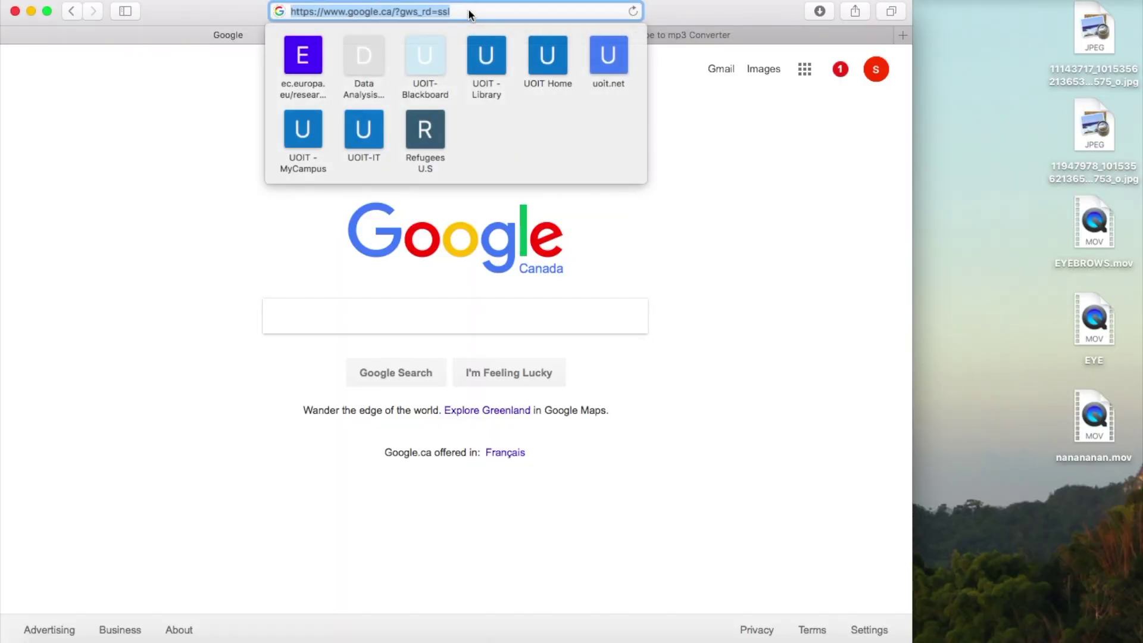
pyautogui.write('youtube.com')
pyautogui.press('Return')
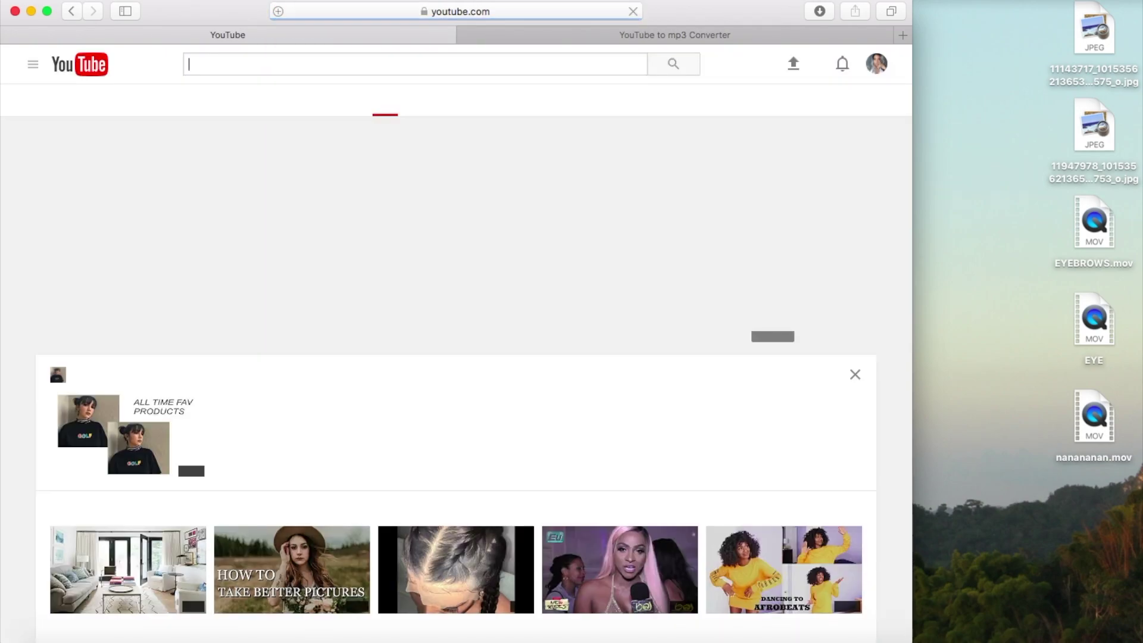
pyautogui.write('d')
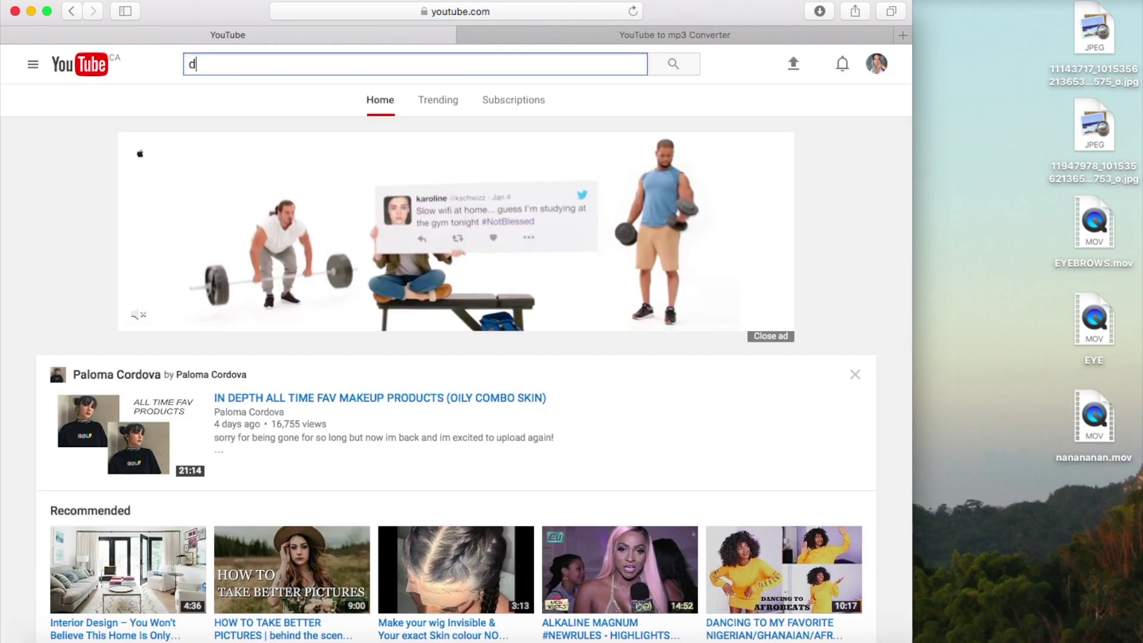
pyautogui.write('ing sou')
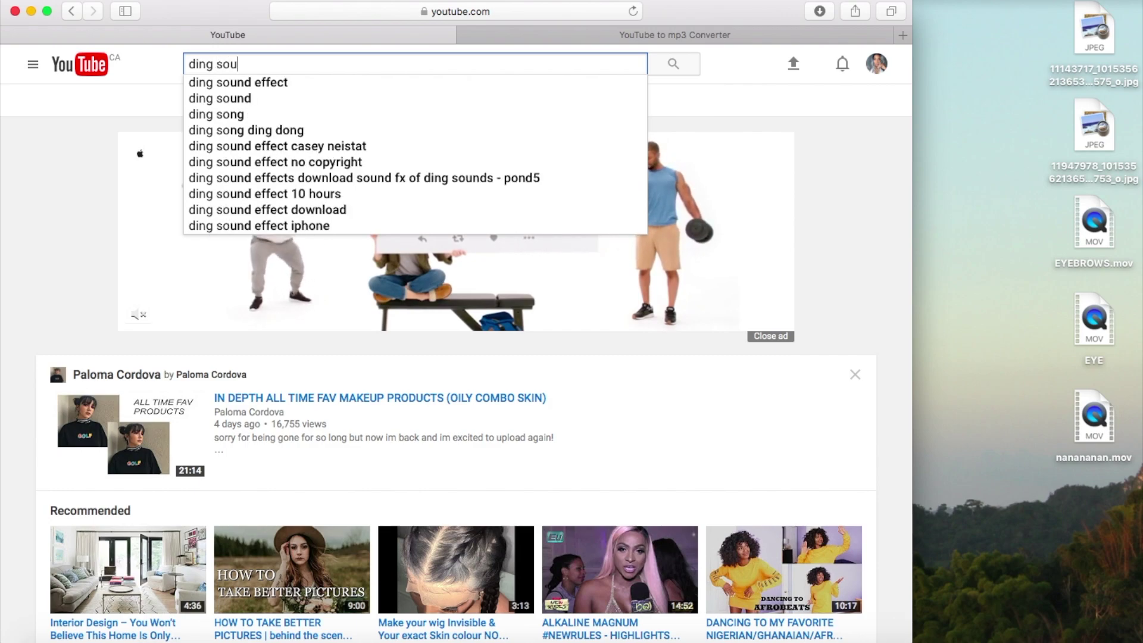
pyautogui.write('nd effect')
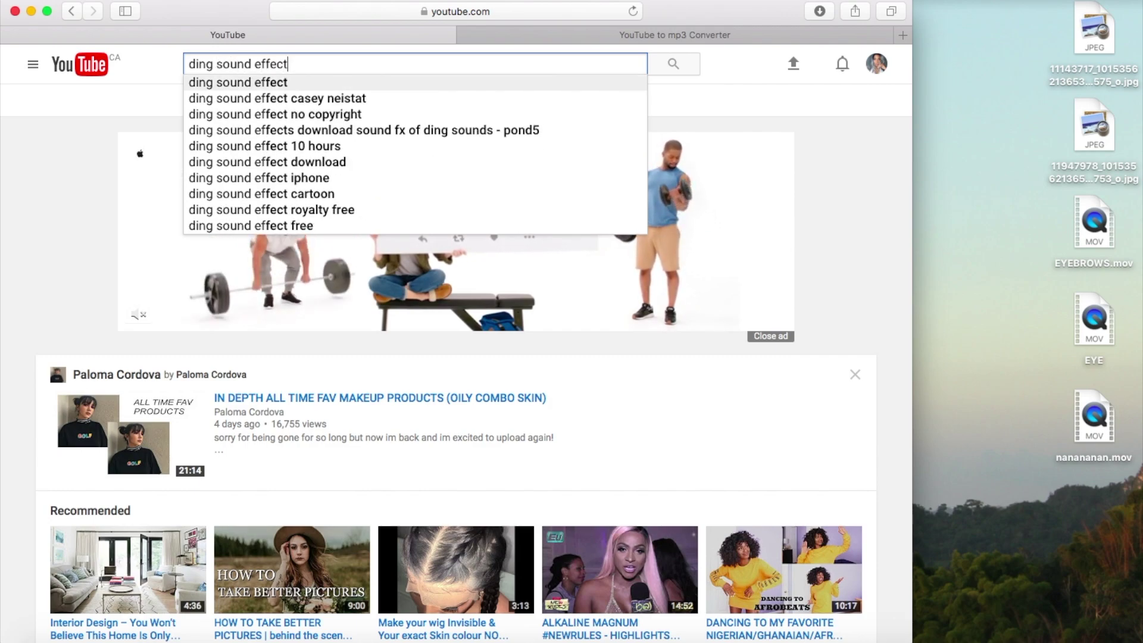
pyautogui.press('Return')
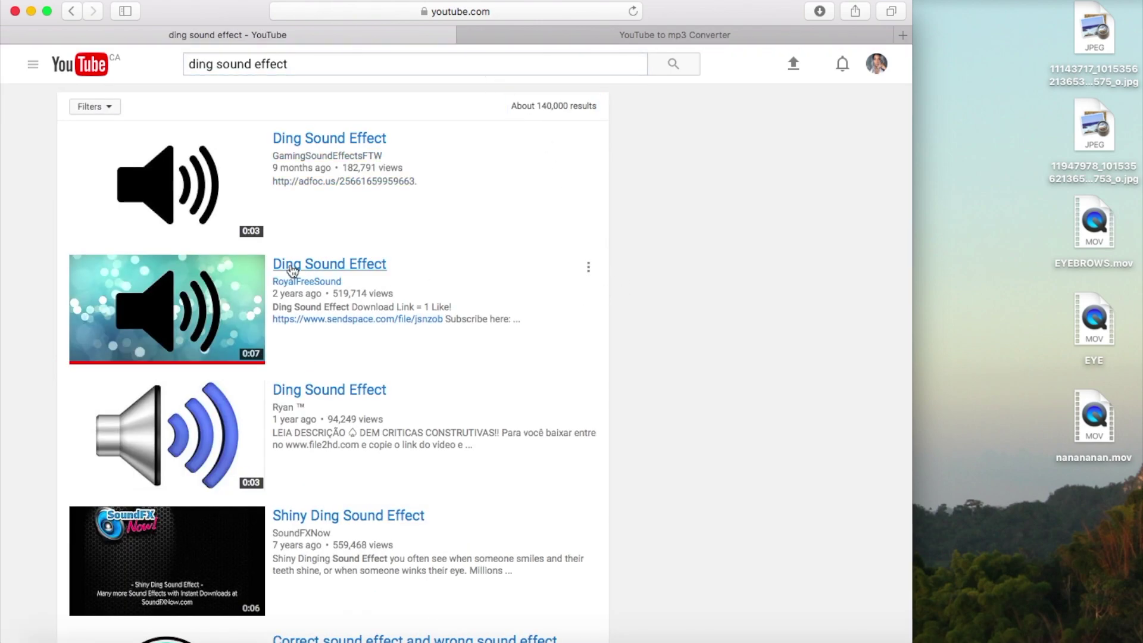
# Open and play the Ding Sound Effect video, then go back to the mp3 converter tab
pyautogui.click(292, 271)
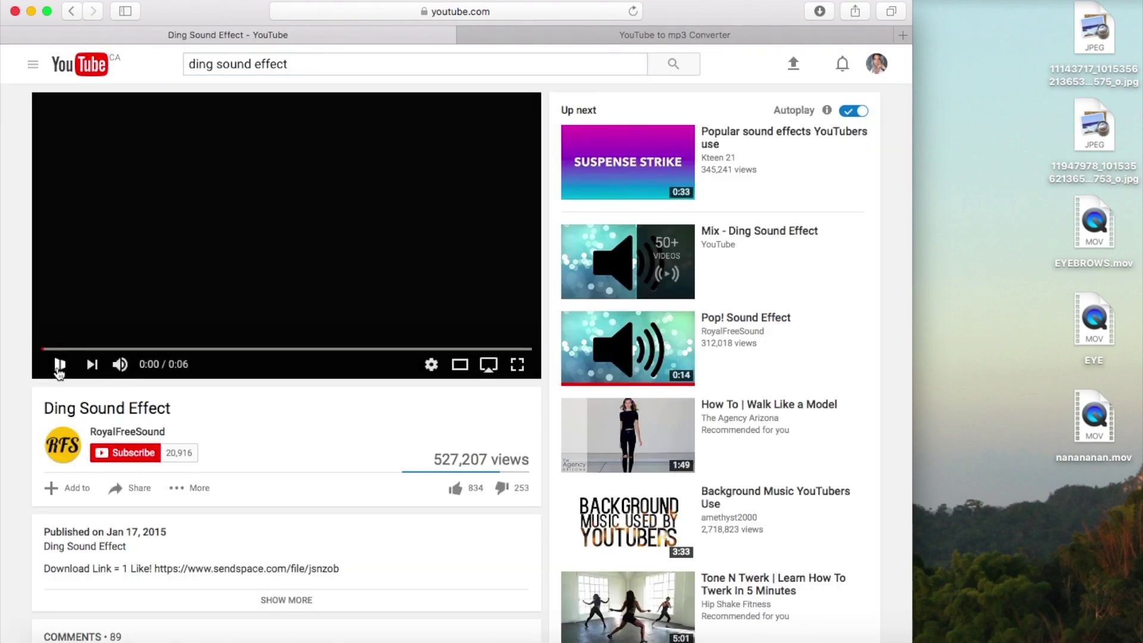
pyautogui.click(59, 364)
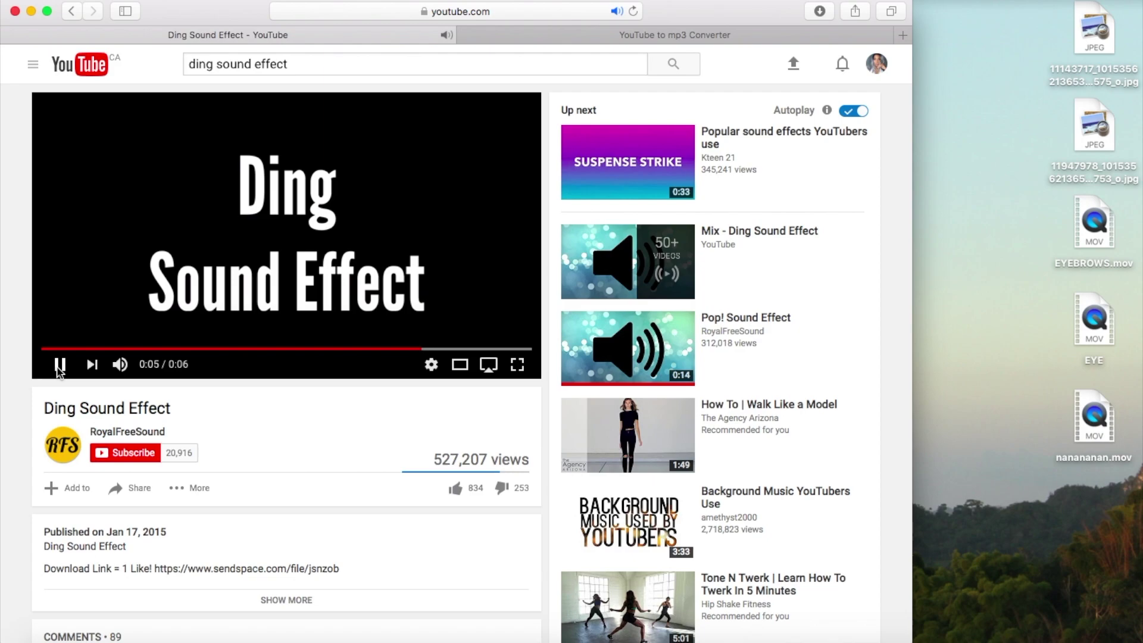
pyautogui.hotkey('ctrl', 'Tab')
pyautogui.click(505, 10)
pyautogui.write('you')
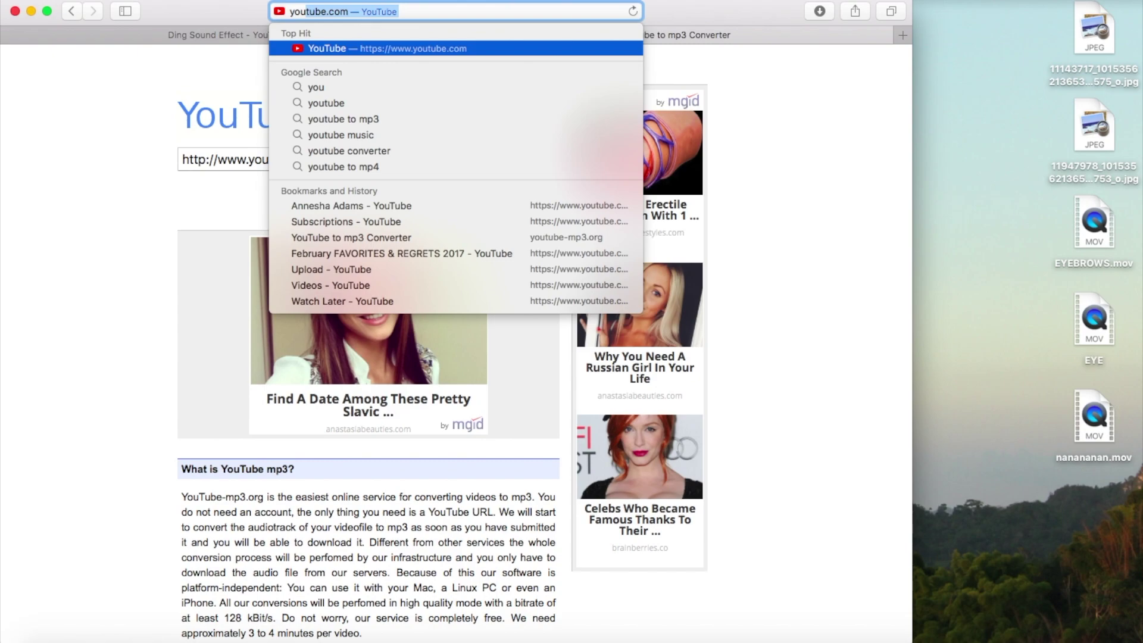
# Reload the YouTube to mp3 Converter page and paste the ding video's link into its field
pyautogui.press('Down')
pyautogui.press('Down')
pyautogui.press('Down')
pyautogui.press('Down')
pyautogui.press('Down')
pyautogui.press('Down')
pyautogui.press('Down')
pyautogui.press('Down')
pyautogui.press('Down')
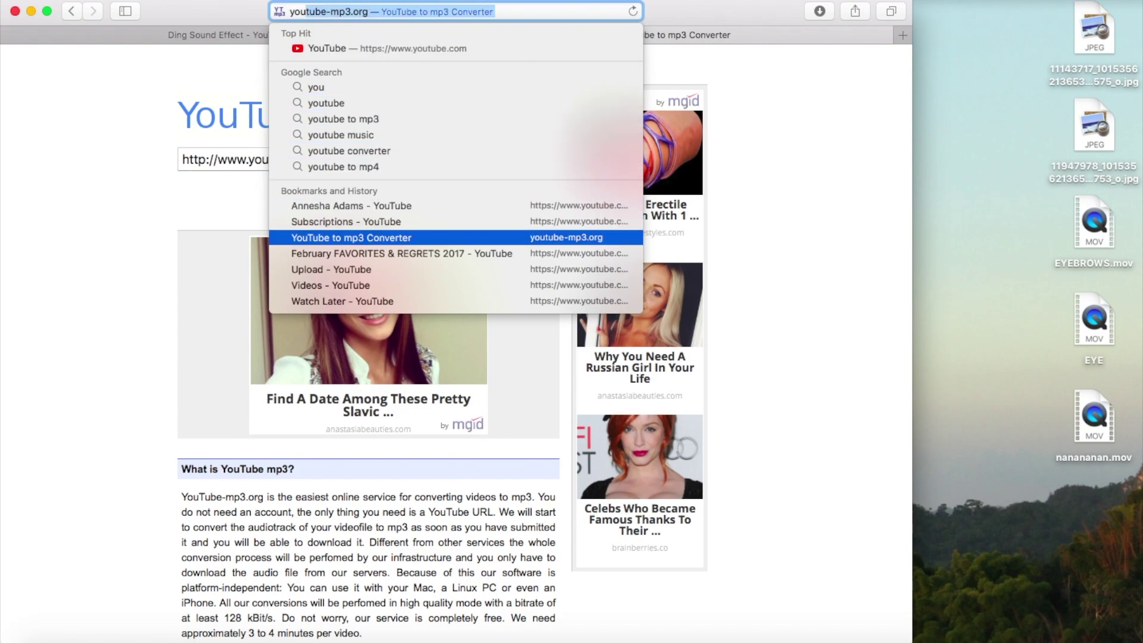
pyautogui.press('Return')
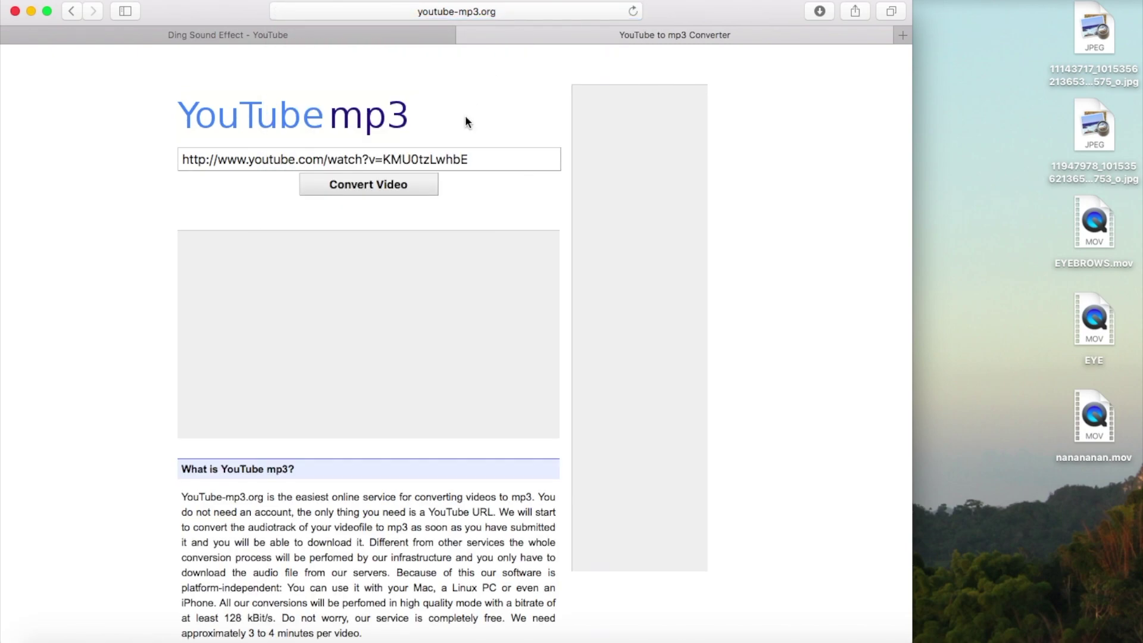
pyautogui.click(471, 156)
pyautogui.press('super+a')
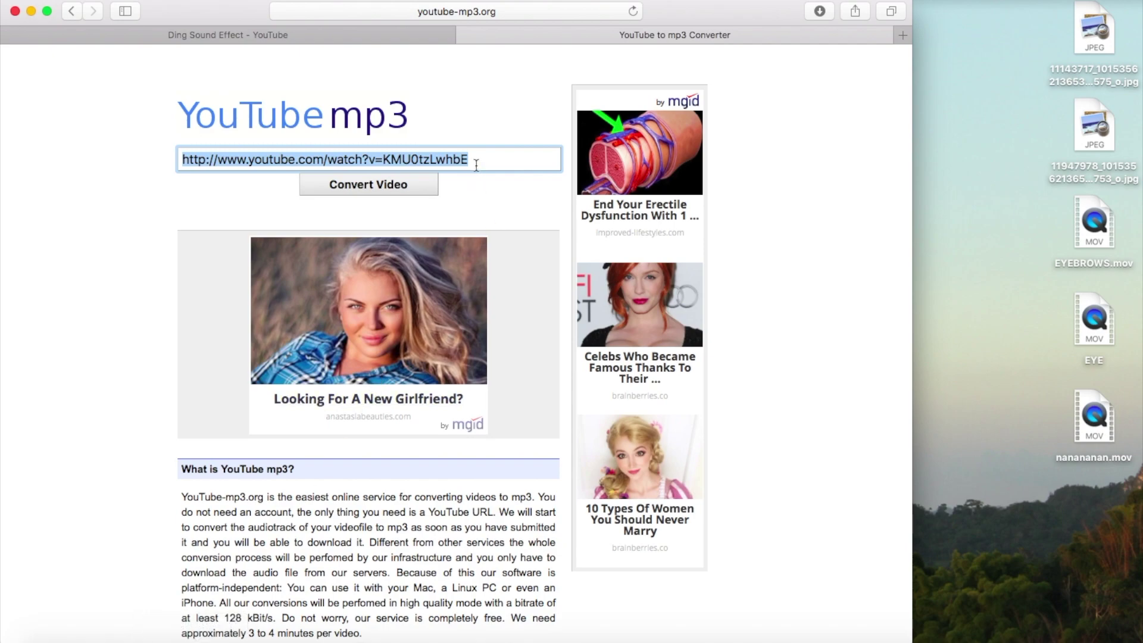
pyautogui.write('https://www.youtube.com/watch?v=QYTDdAjYsWQ')
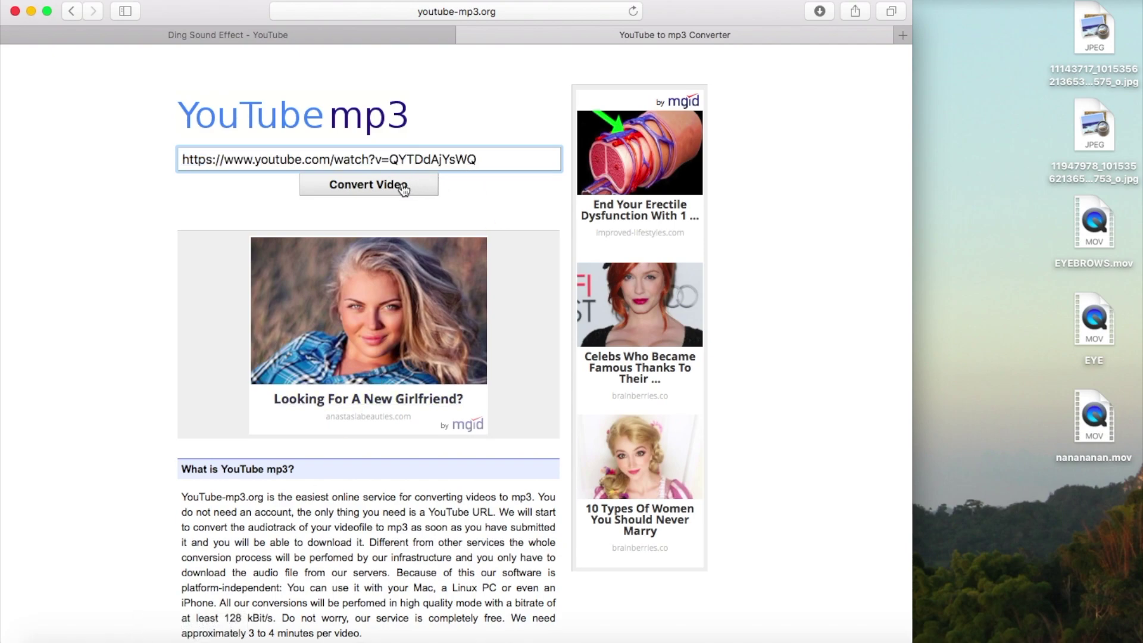
# Clear and re-paste the ding video link, convert it to mp3, and return to the YouTube tab
pyautogui.press('super+a')
pyautogui.press('super+c')
pyautogui.press('BackSpace')
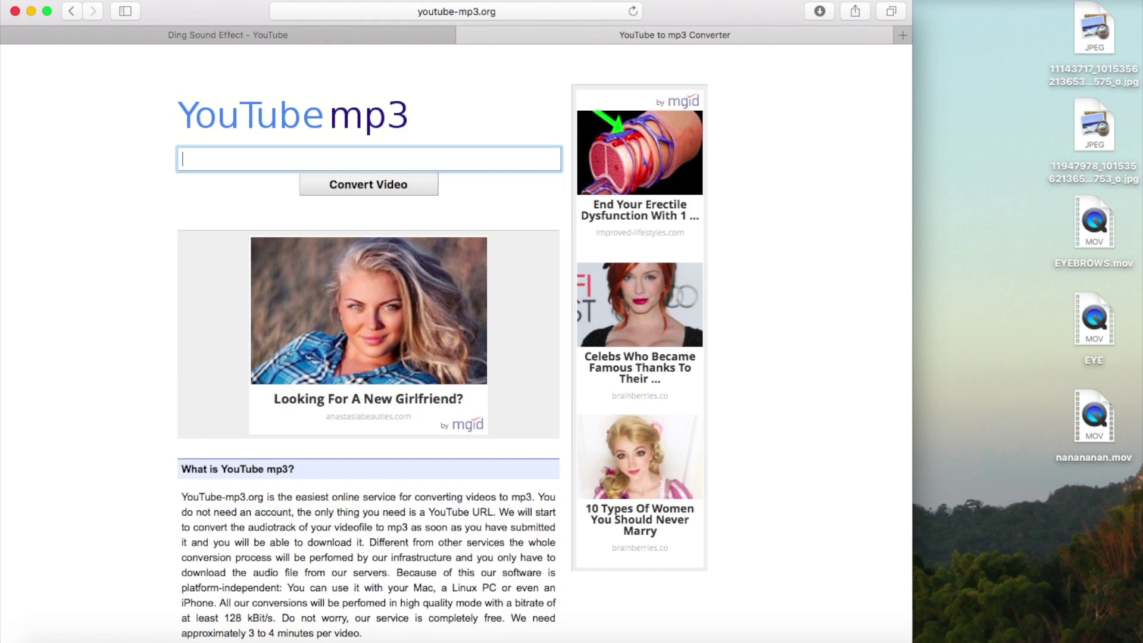
pyautogui.rightClick(341, 156)
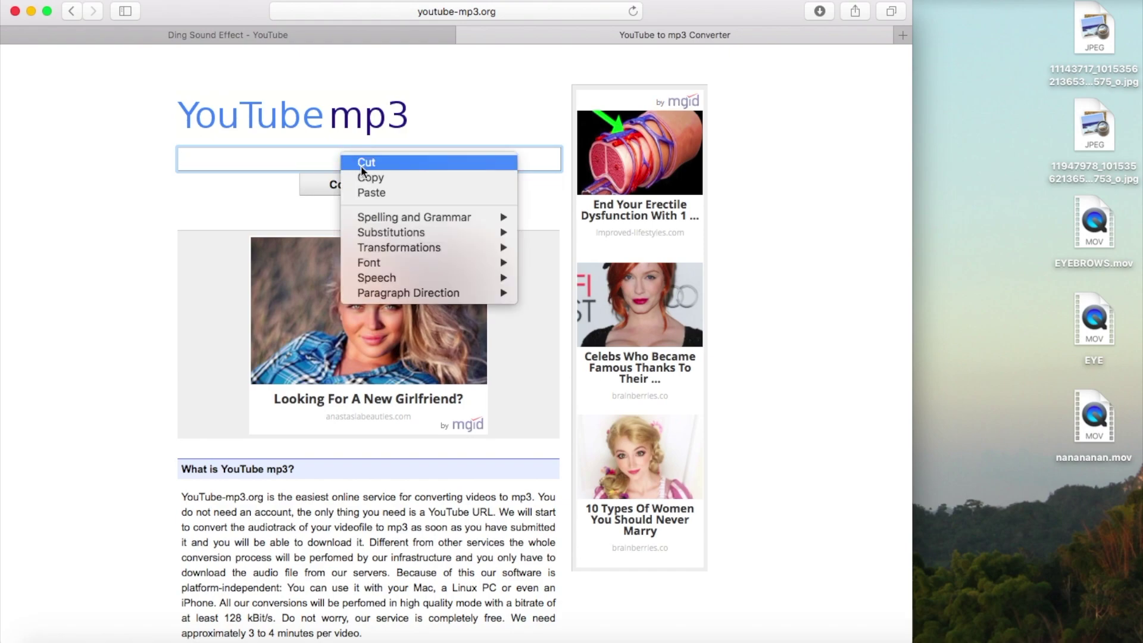
pyautogui.click(375, 189)
pyautogui.click(413, 196)
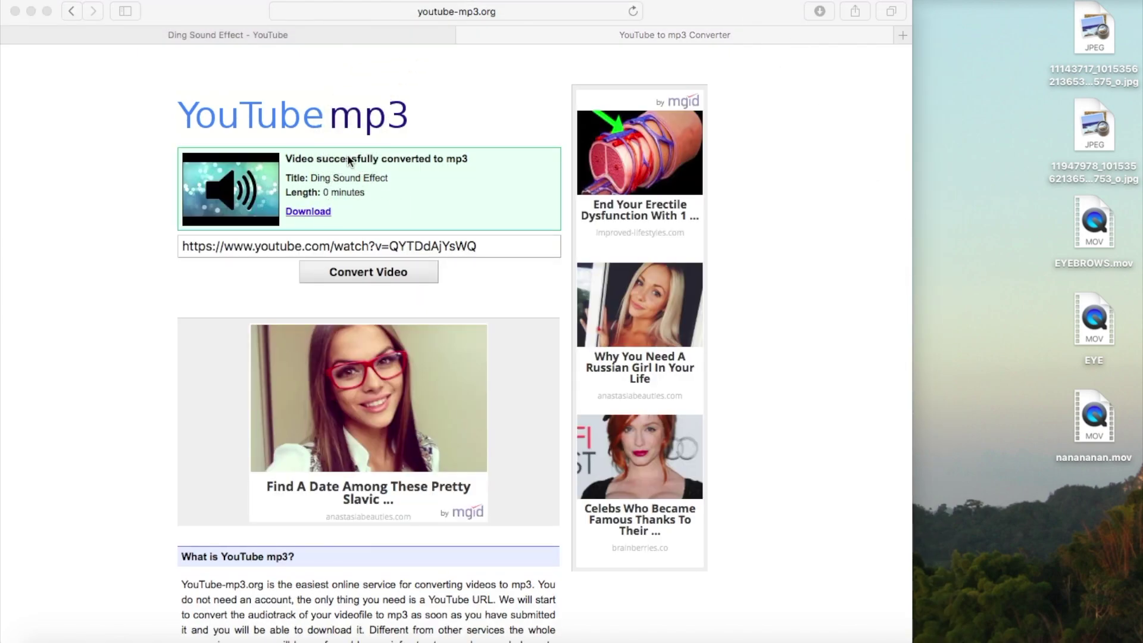
pyautogui.click(357, 37)
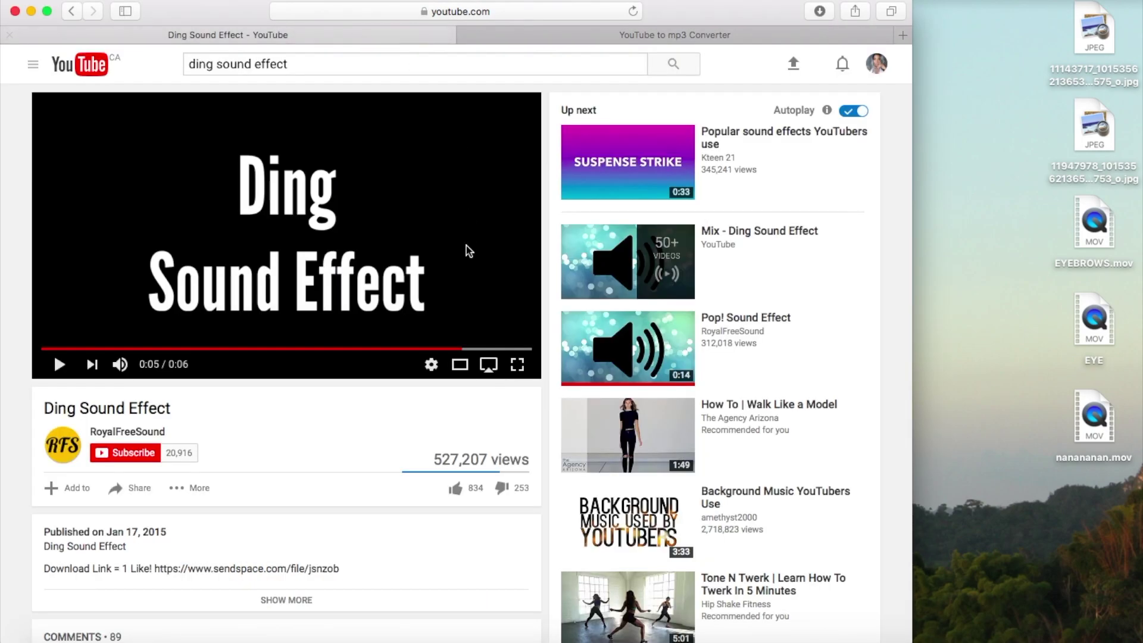
# Search YouTube for 'click sound effect mouse' and open the Computer Mouse Click Sound Effect | HD | video
pyautogui.scroll(-5, 807, 386)
pyautogui.scroll(5, 808, 386)
pyautogui.click(291, 65)
pyautogui.press('super+a')
pyautogui.write('click soun')
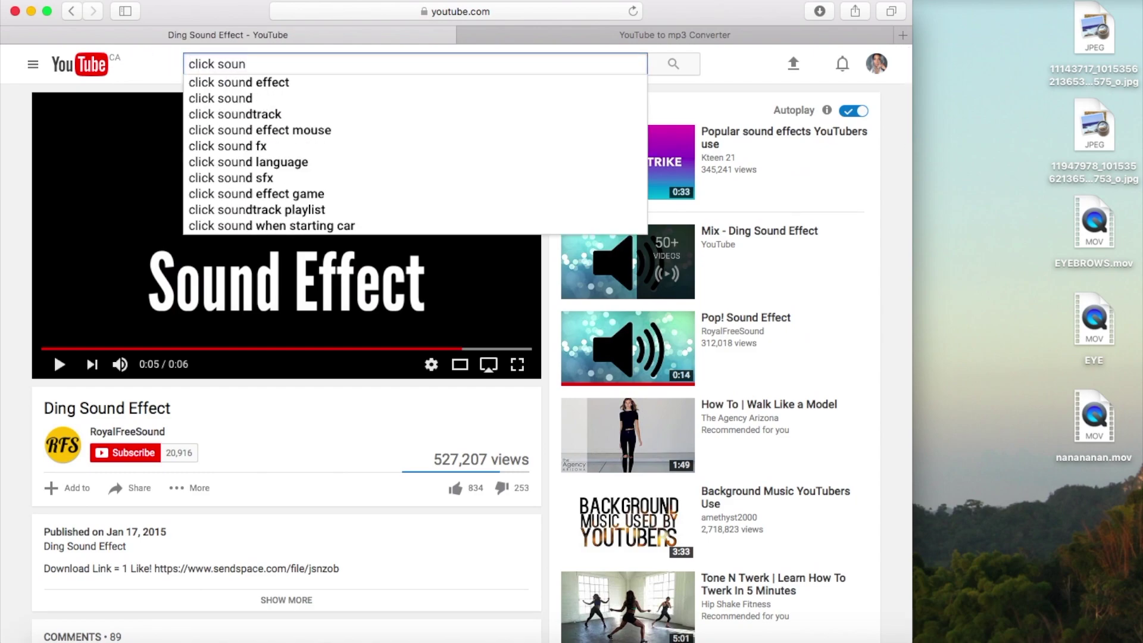
pyautogui.press('Down')
pyautogui.press('Down')
pyautogui.press('Down')
pyautogui.press('Down')
pyautogui.press('Down')
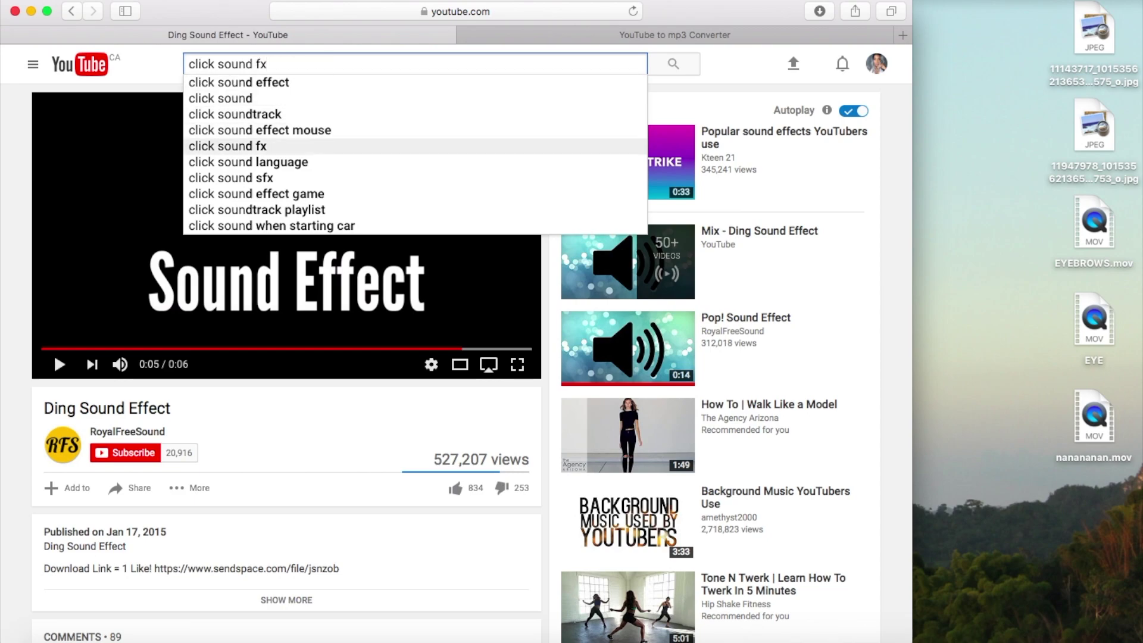
pyautogui.press('Up')
pyautogui.press('Return')
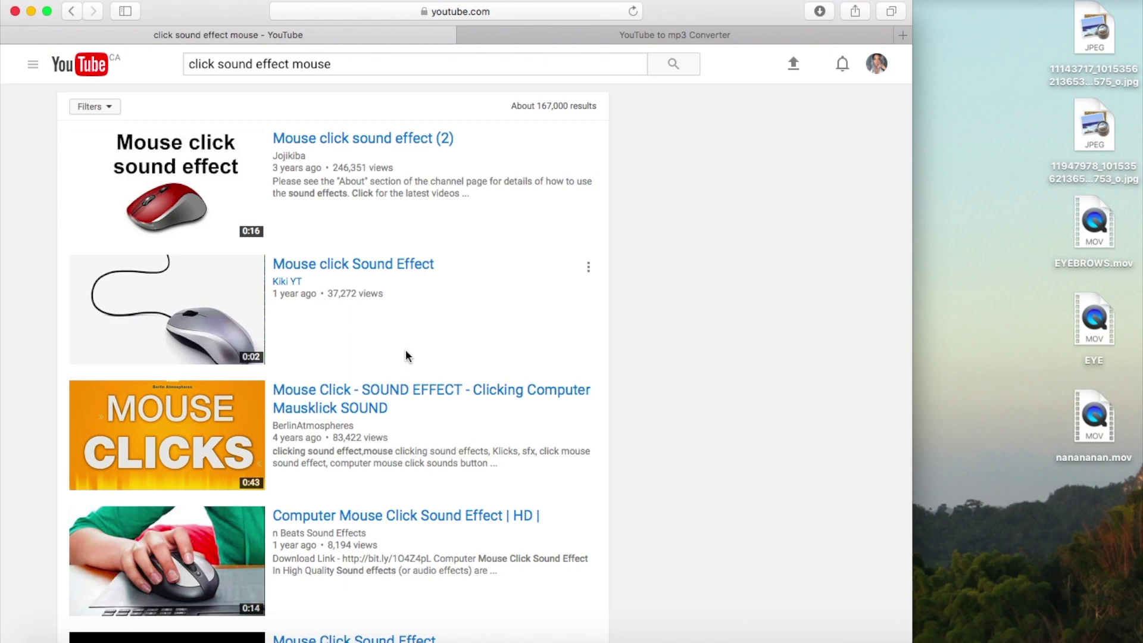
pyautogui.scroll(-1, 405, 351)
pyautogui.moveTo(256, 229)
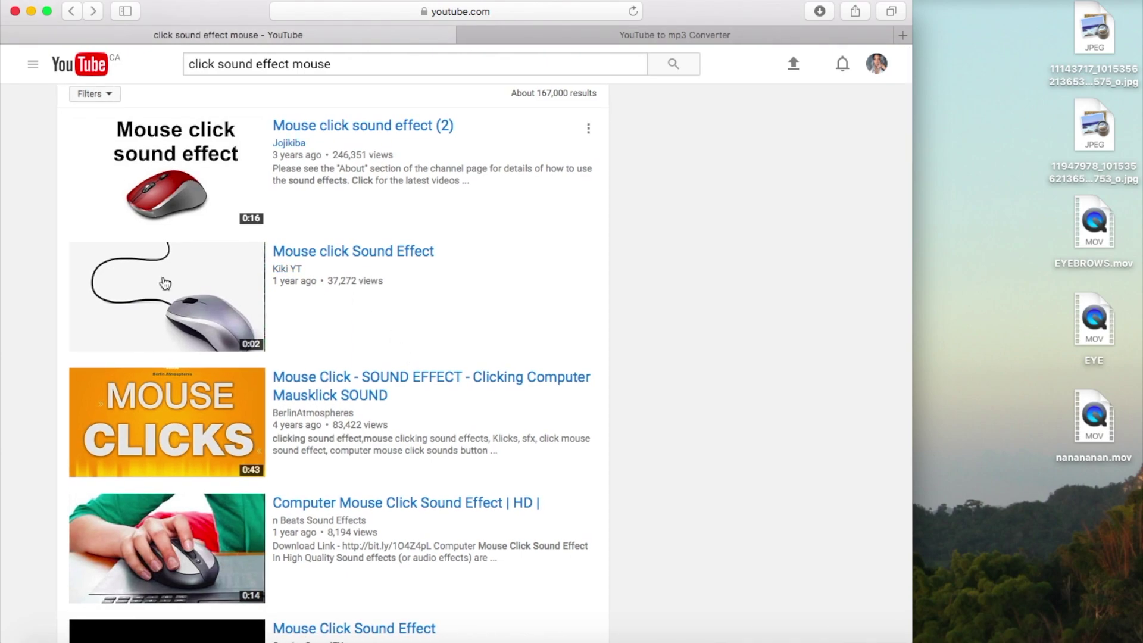
pyautogui.click(133, 516)
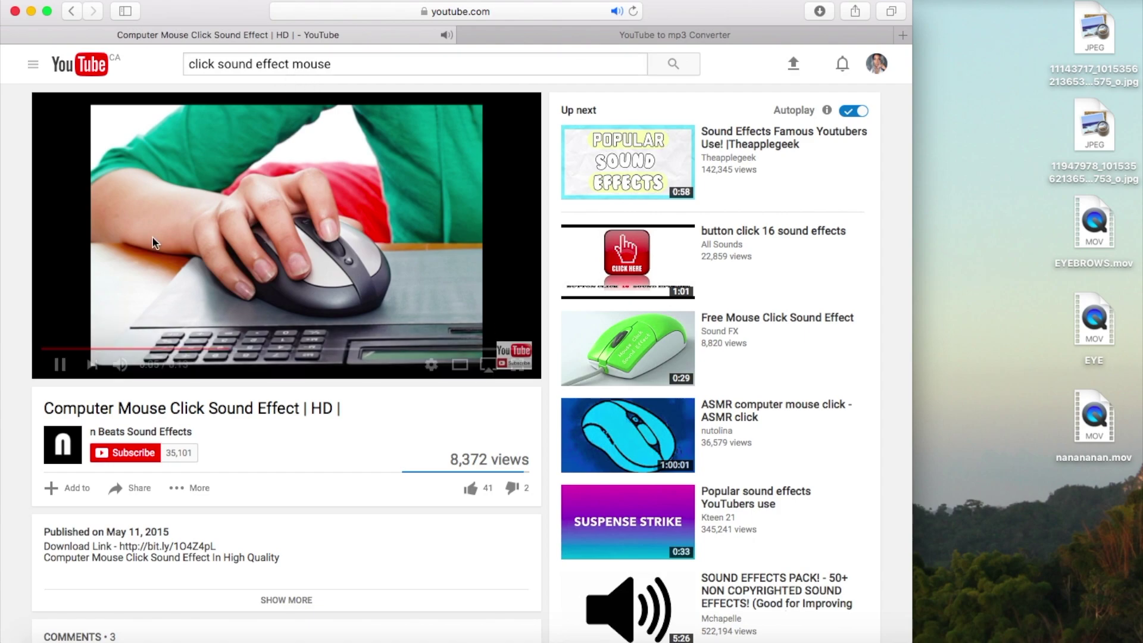
# Paste the mouse click video's link over the old one in the converter field
pyautogui.click(454, 13)
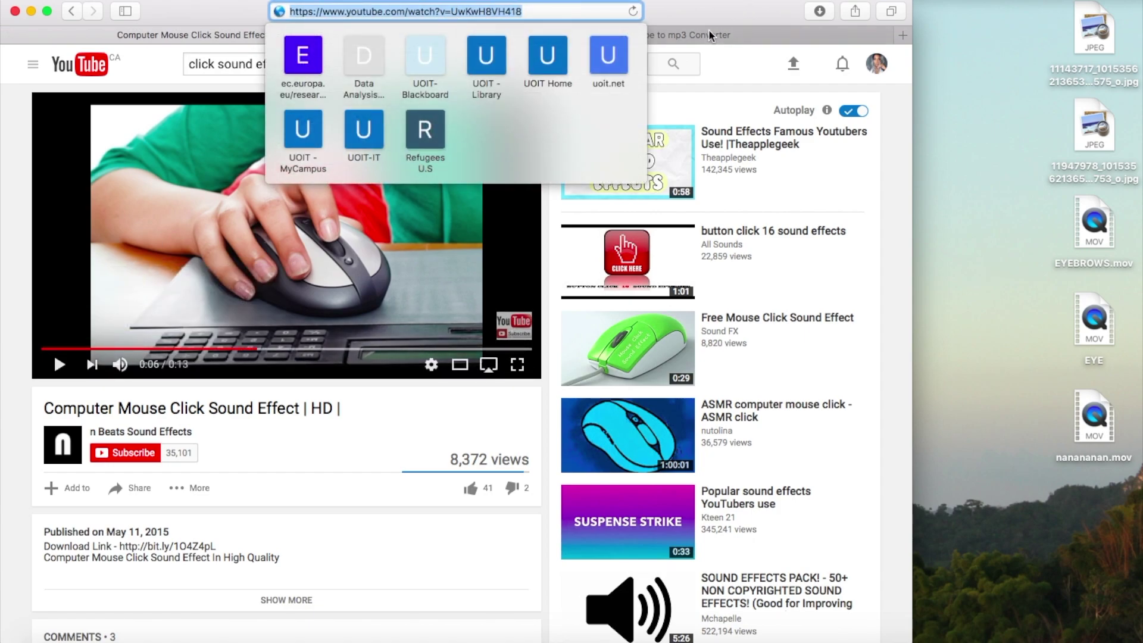
pyautogui.click(710, 36)
pyautogui.click(470, 245)
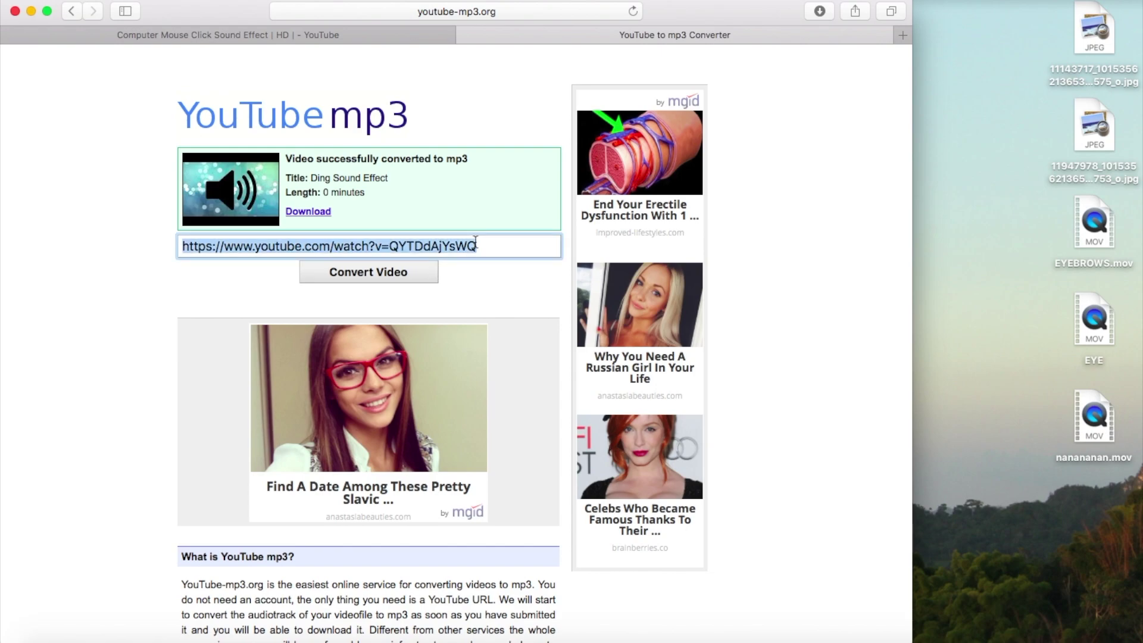
pyautogui.write('https://www.youtube.com/watch?v=UwKwH8VH418')
# Convert the mouse click video to mp3, download it, and return to the first tab
pyautogui.click(419, 275)
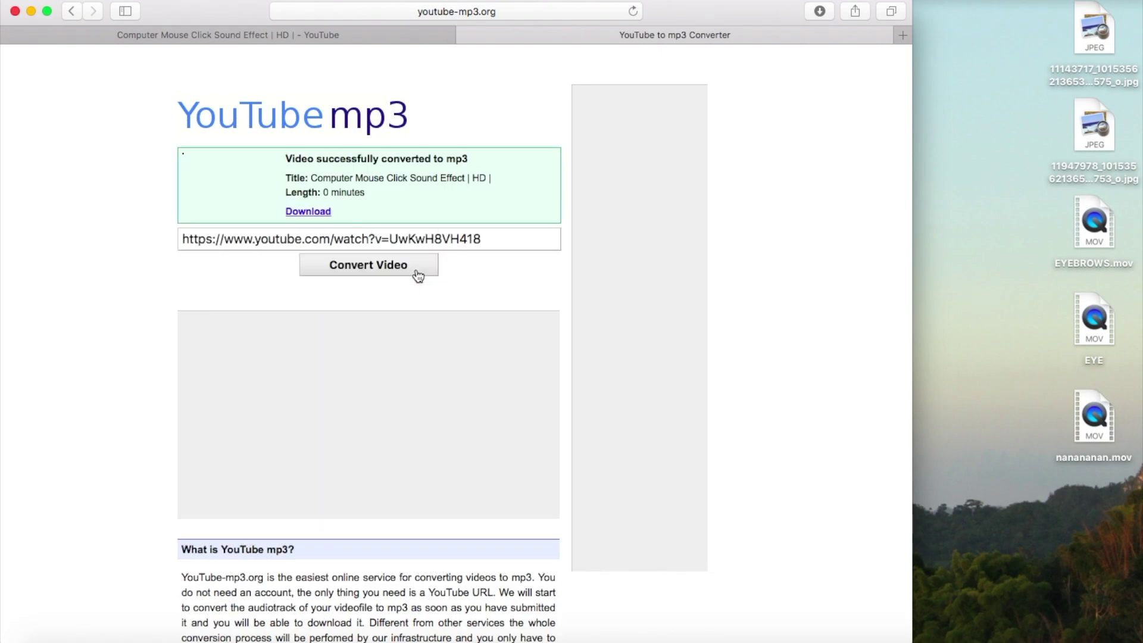
pyautogui.click(306, 213)
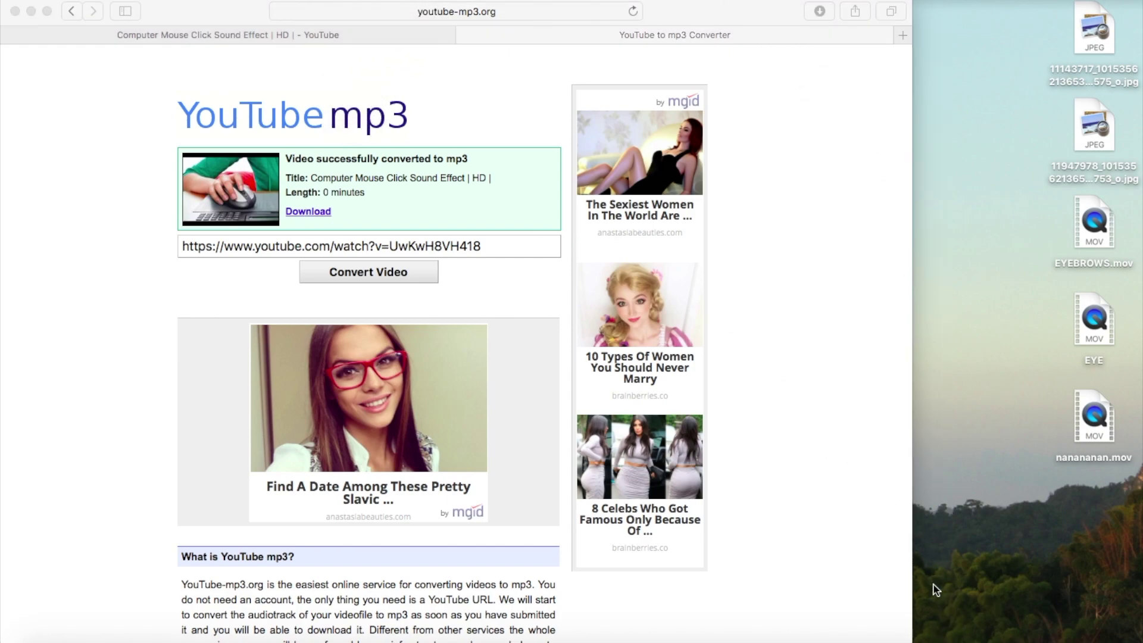
pyautogui.click(228, 35)
pyautogui.press('super+l')
# Search Google for 'subscribe png' and show only image results
pyautogui.write('googl')
pyautogui.press('Return')
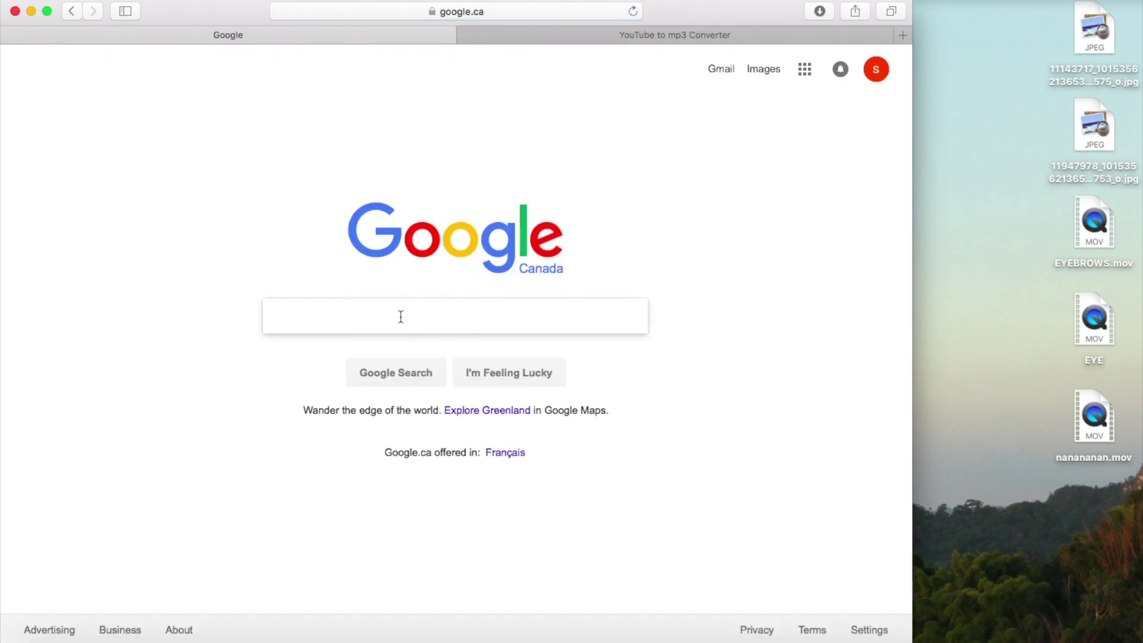
pyautogui.write('subscrib')
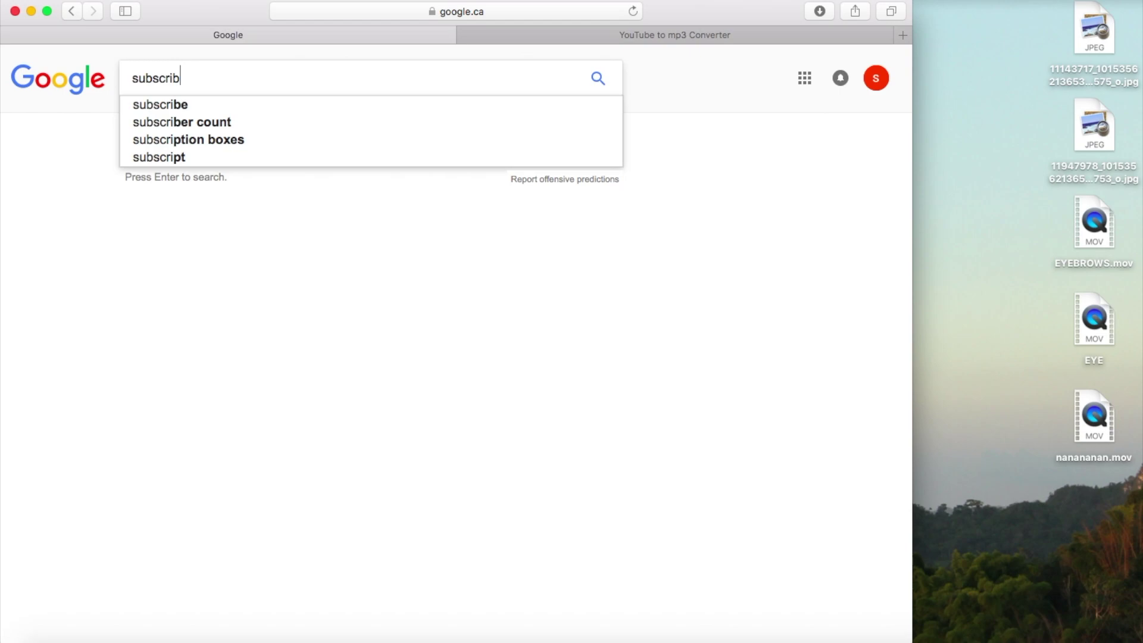
pyautogui.write('e png')
pyautogui.press('Return')
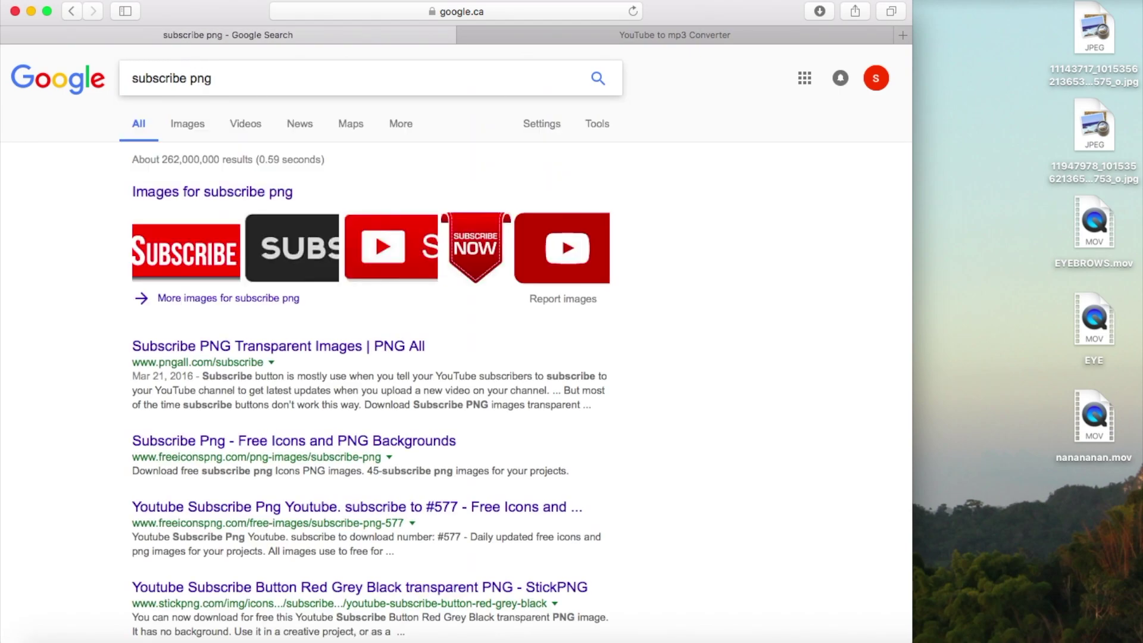
pyautogui.click(188, 125)
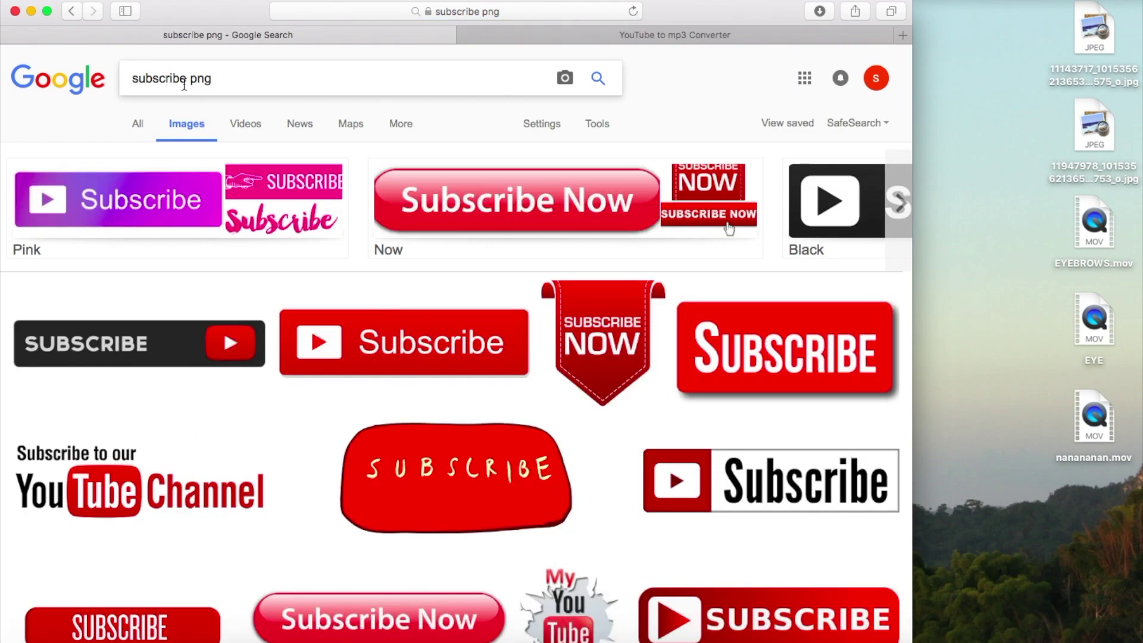
# Scroll through the subscribe image results to find the red Subscribe button
pyautogui.scroll(-3, 306, 492)
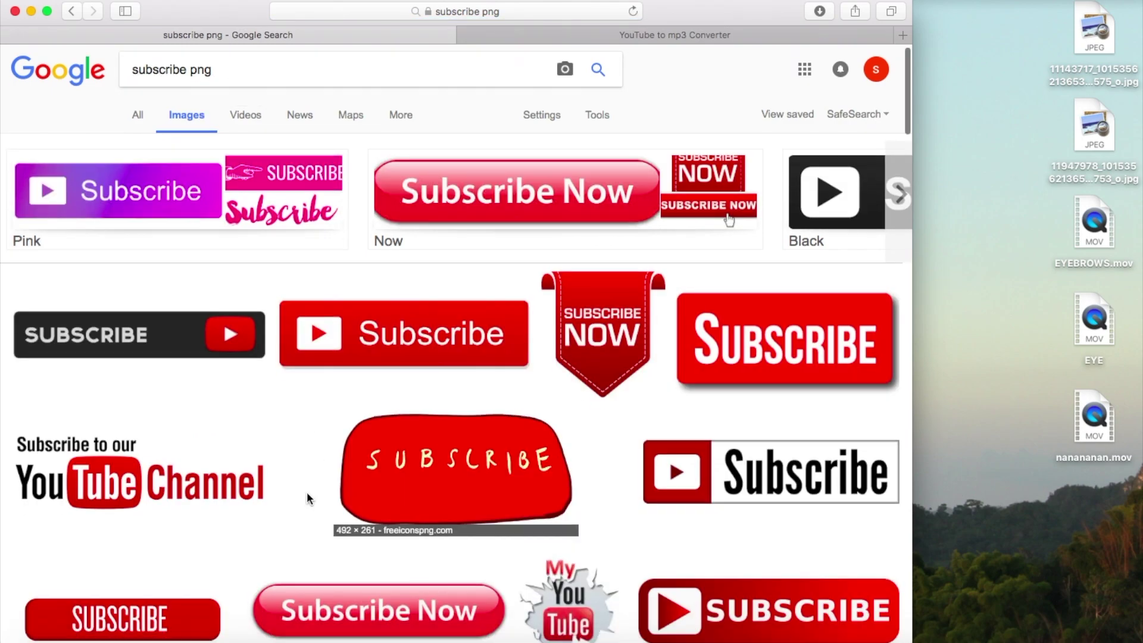
pyautogui.scroll(-10, 306, 491)
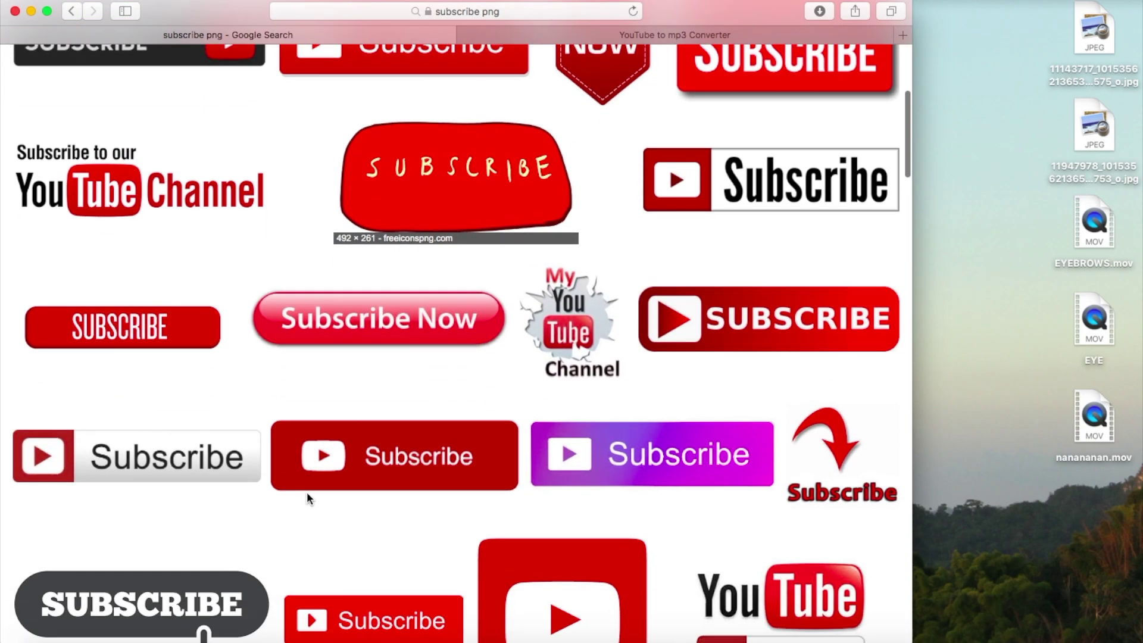
pyautogui.scroll(-4, 306, 497)
pyautogui.scroll(5, 305, 497)
pyautogui.scroll(6, 308, 498)
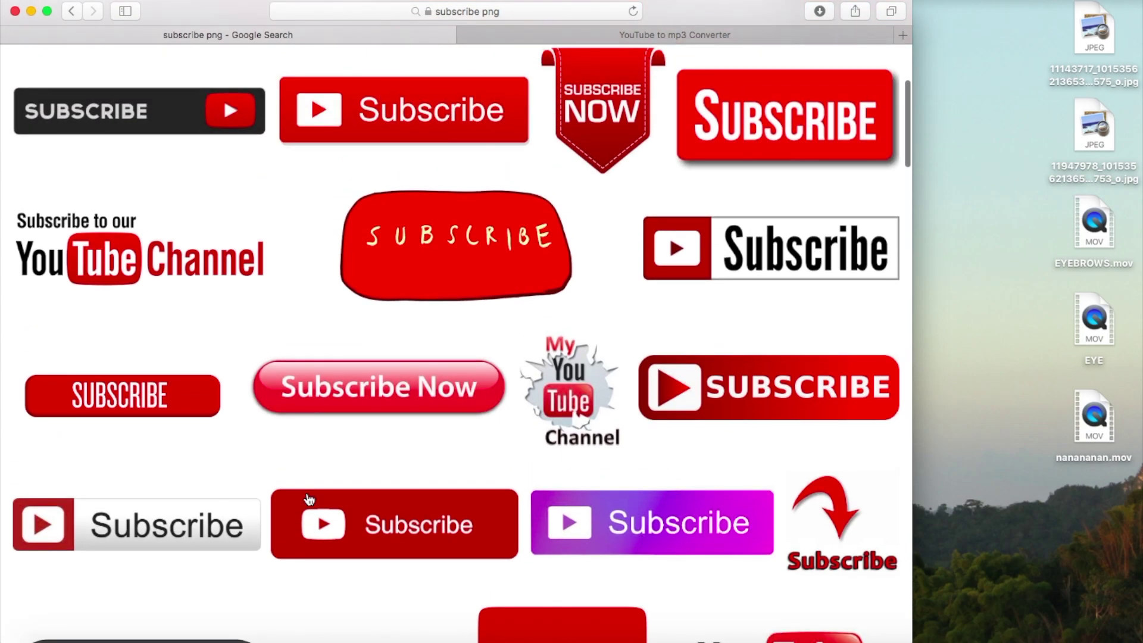
pyautogui.scroll(5, 307, 498)
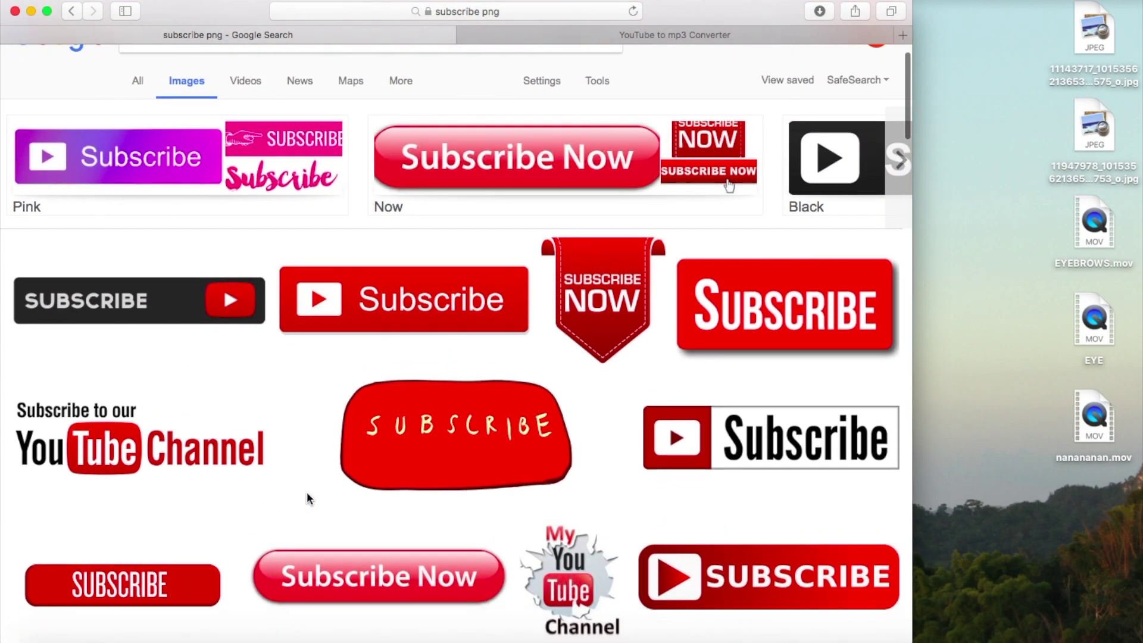
pyautogui.scroll(-12, 307, 498)
pyautogui.scroll(-5, 306, 491)
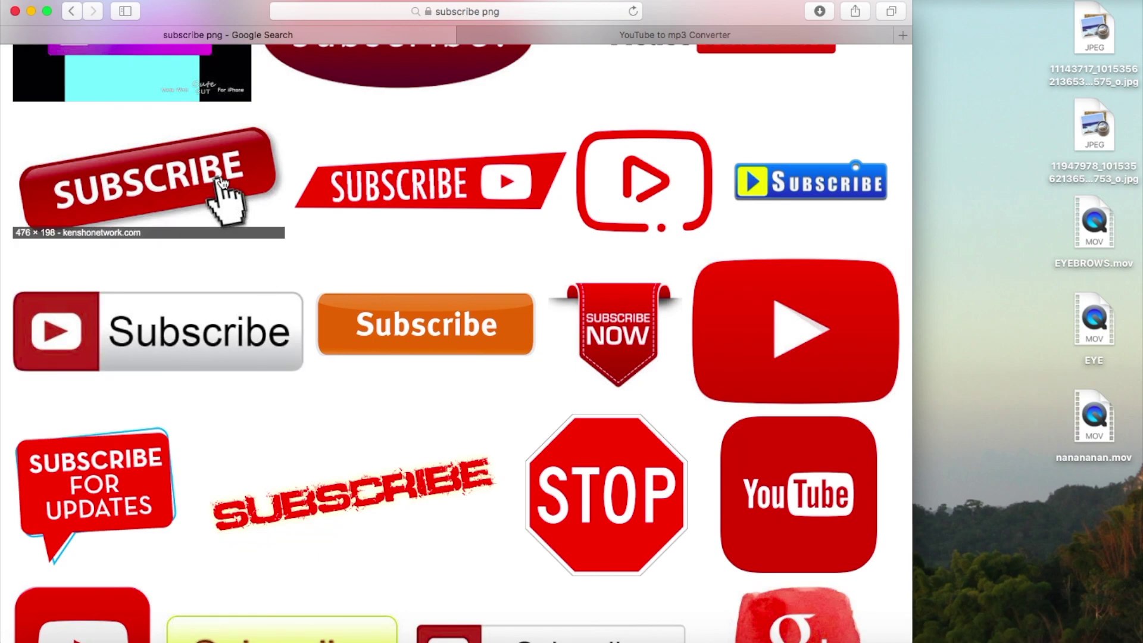
pyautogui.scroll(-2, 223, 185)
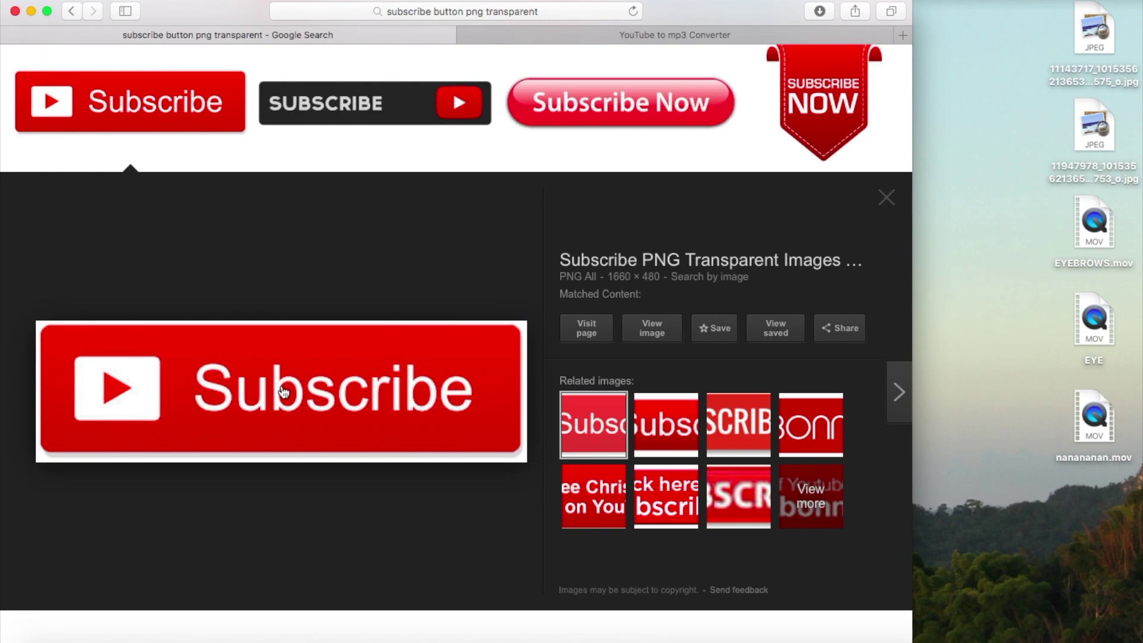
# Open the Subscribe Now image from pngall.com's gallery and save it to Downloads
pyautogui.click(284, 390)
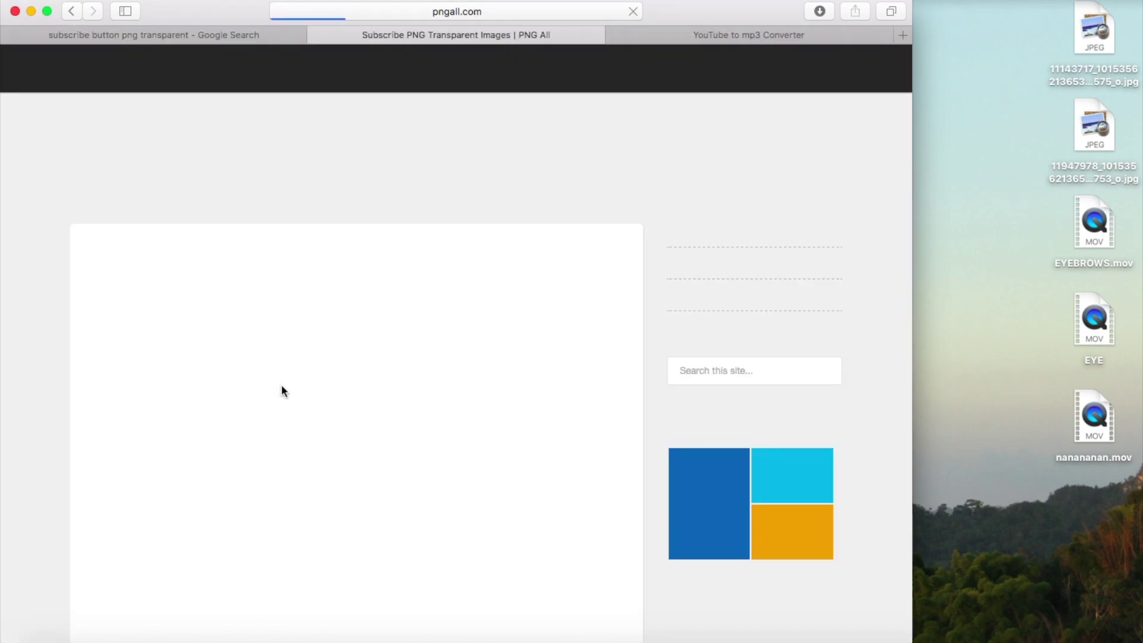
pyautogui.scroll(-10, 282, 387)
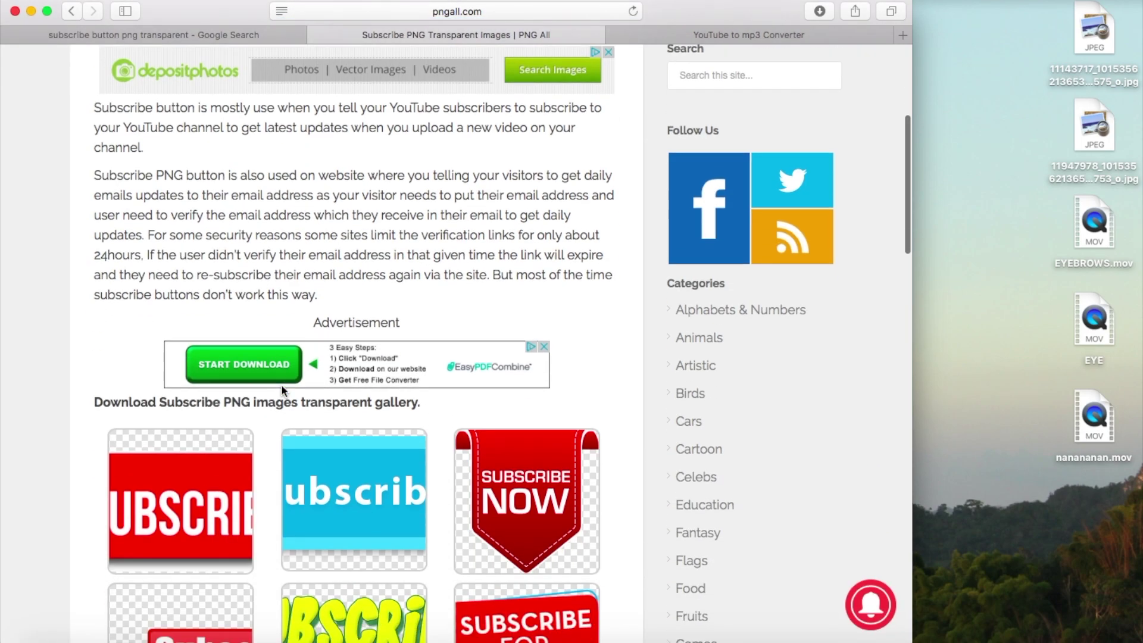
pyautogui.scroll(-3, 283, 390)
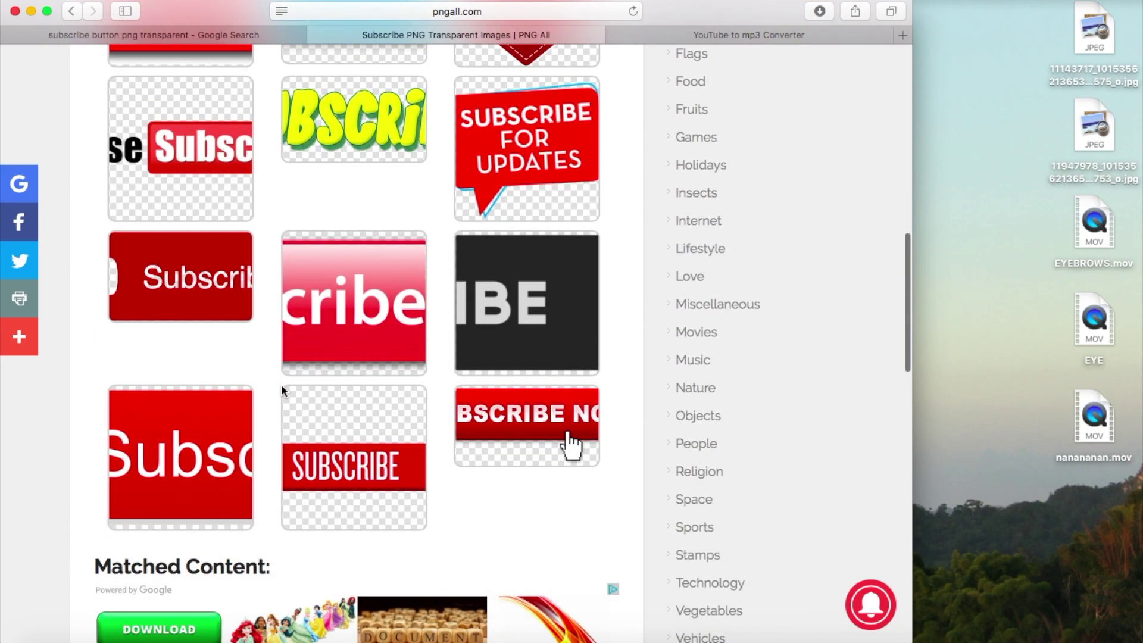
pyautogui.scroll(1, 283, 390)
pyautogui.click(515, 467)
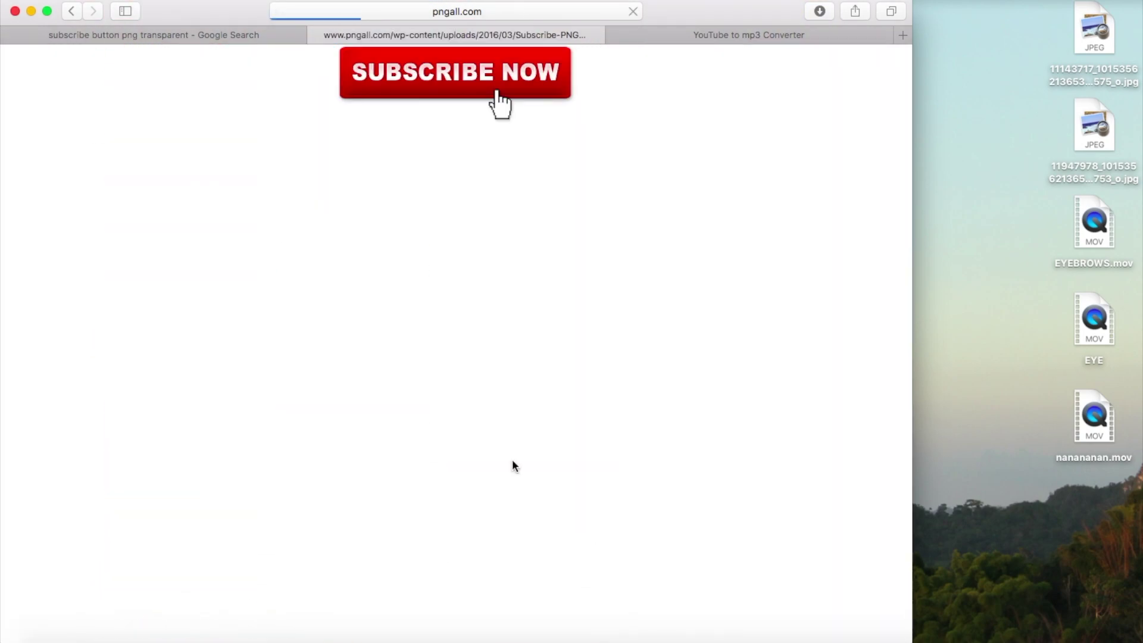
pyautogui.rightClick(455, 74)
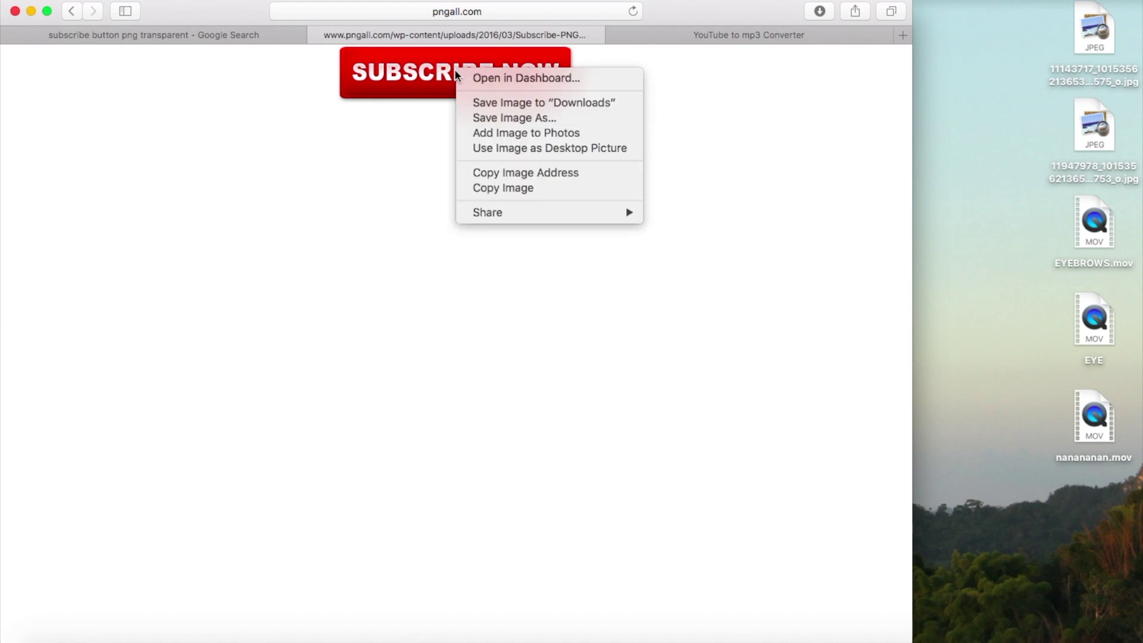
pyautogui.click(509, 106)
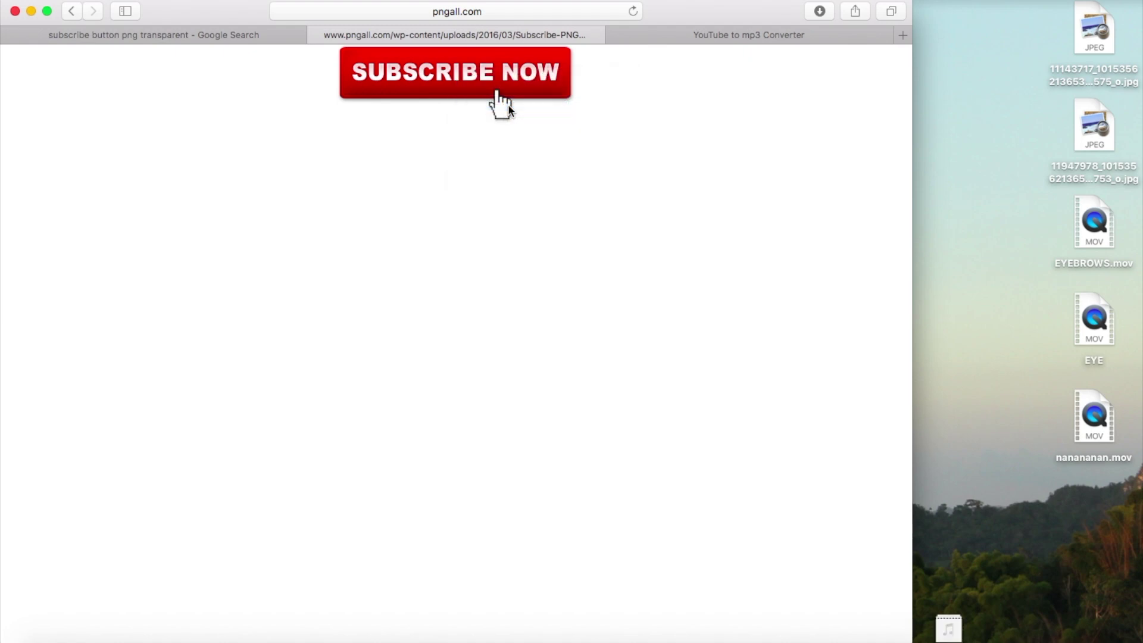
# Change the Google image search to 'instagram logo png transparent background'
pyautogui.hotkey('ctrl', 'shift', 'Tab')
pyautogui.scroll(-1, 345, 191)
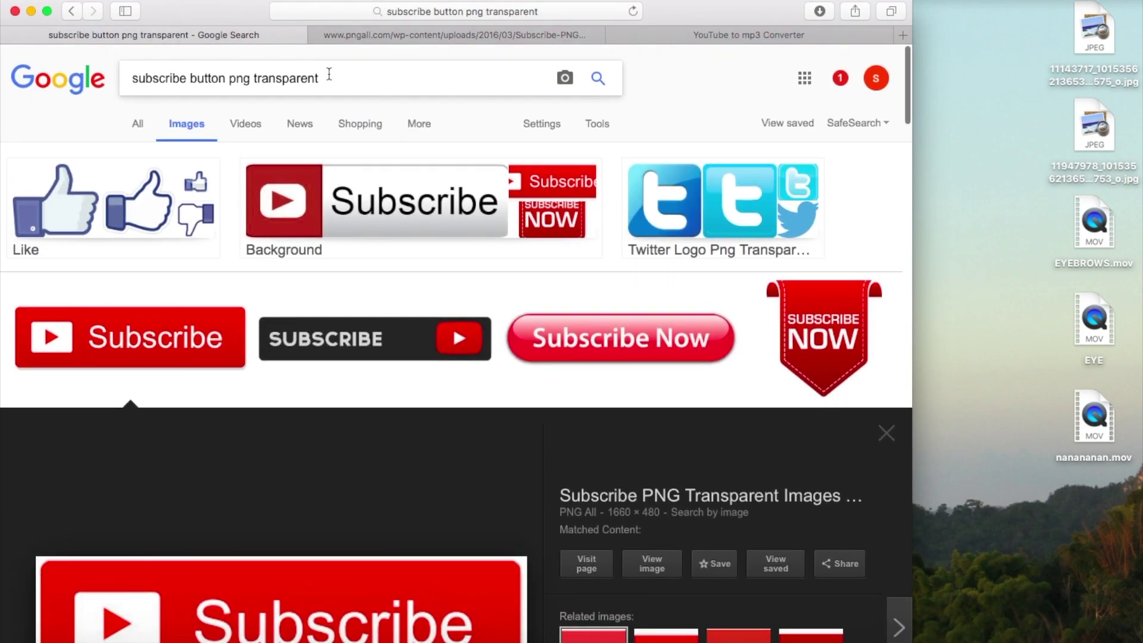
pyautogui.click(338, 86)
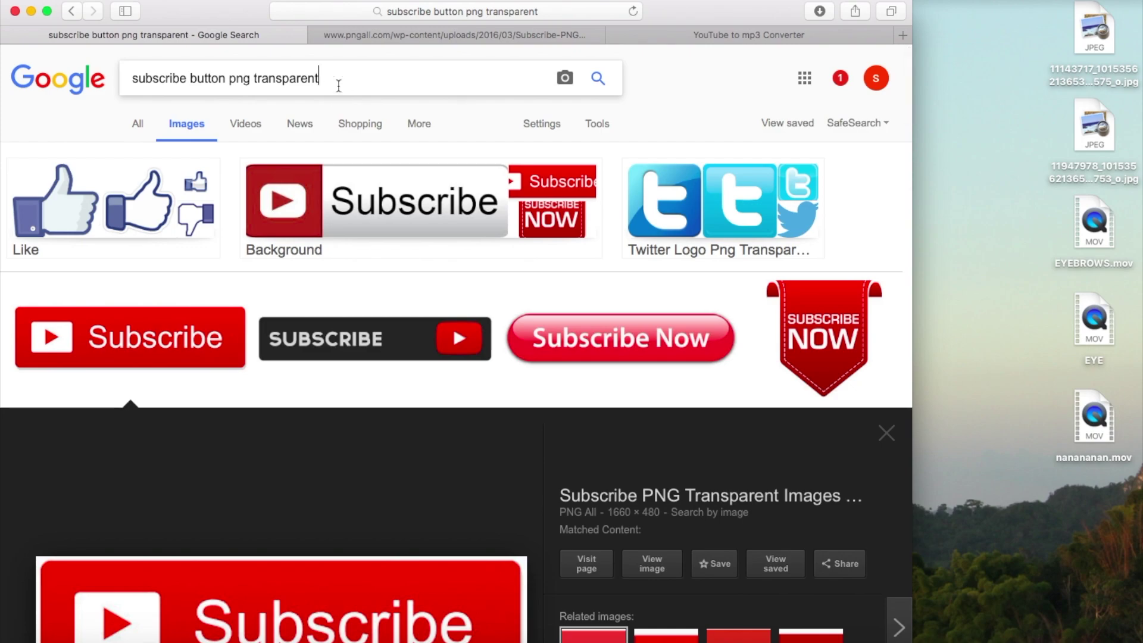
pyautogui.moveTo(224, 79); pyautogui.dragTo(102, 83)
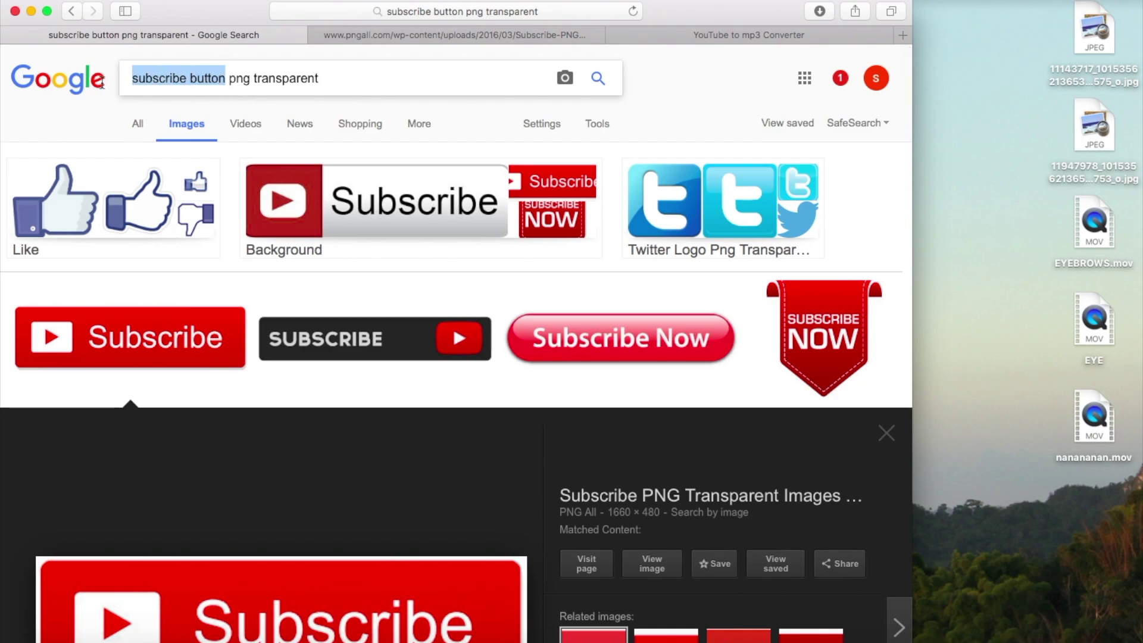
pyautogui.write('insta')
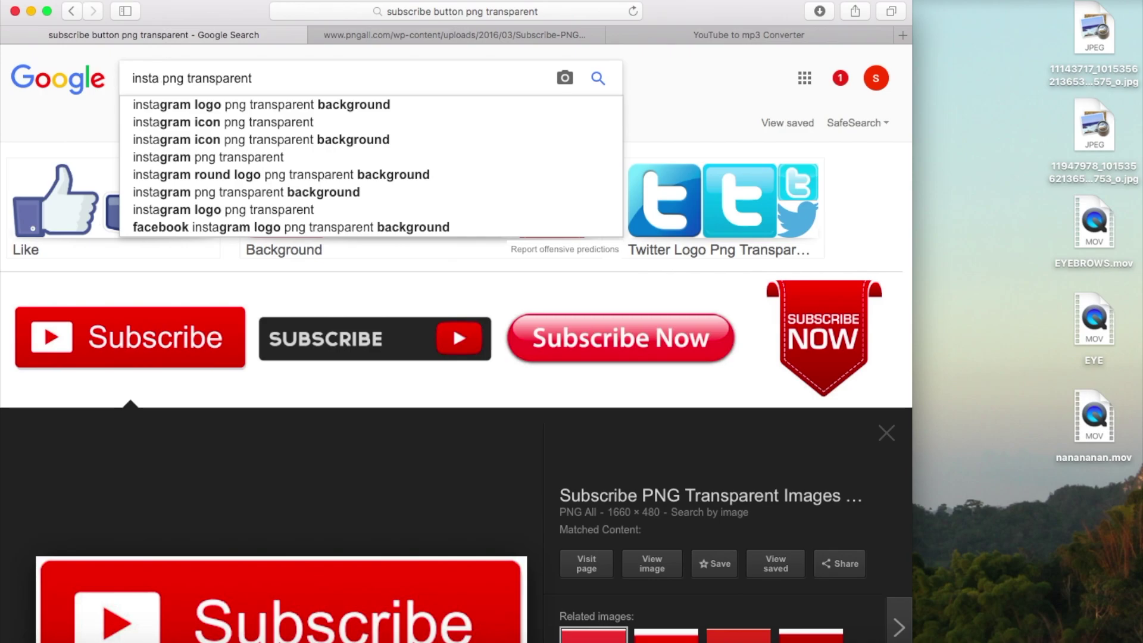
pyautogui.press('Down')
pyautogui.press('Return')
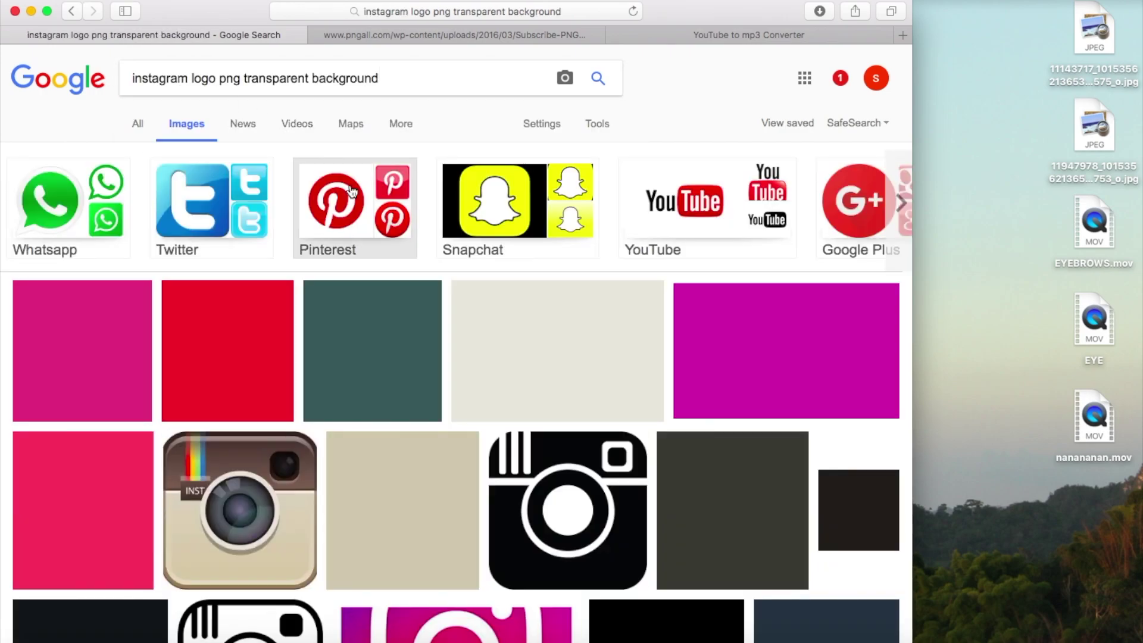
# Preview the colourful Instagram logo and save the image to Downloads
pyautogui.click(76, 357)
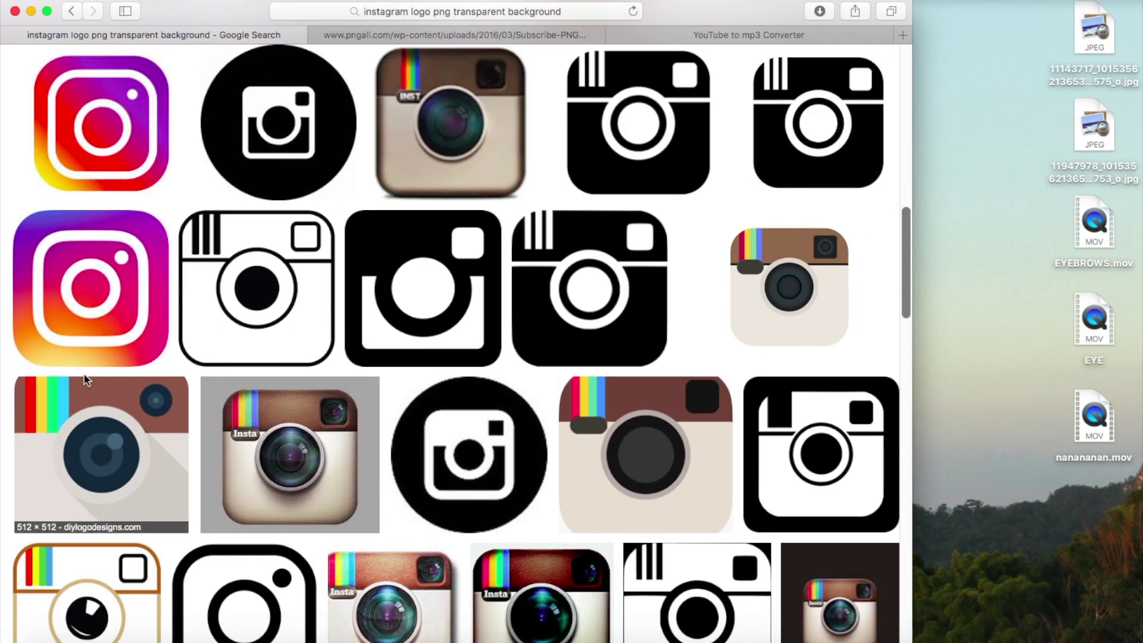
pyautogui.click(90, 298)
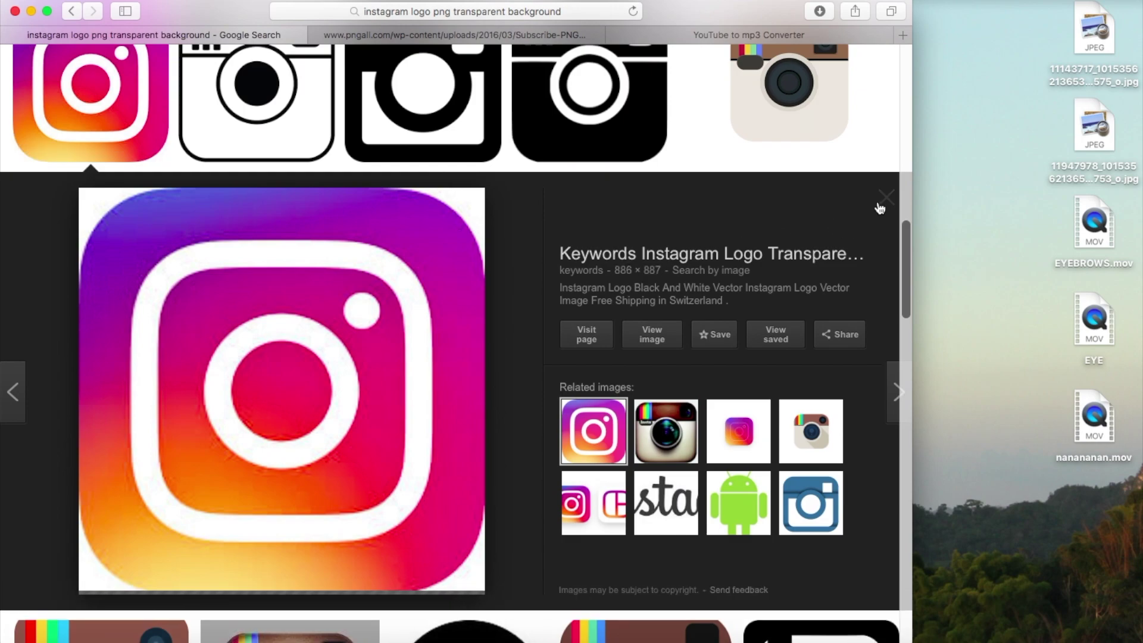
pyautogui.rightClick(286, 376)
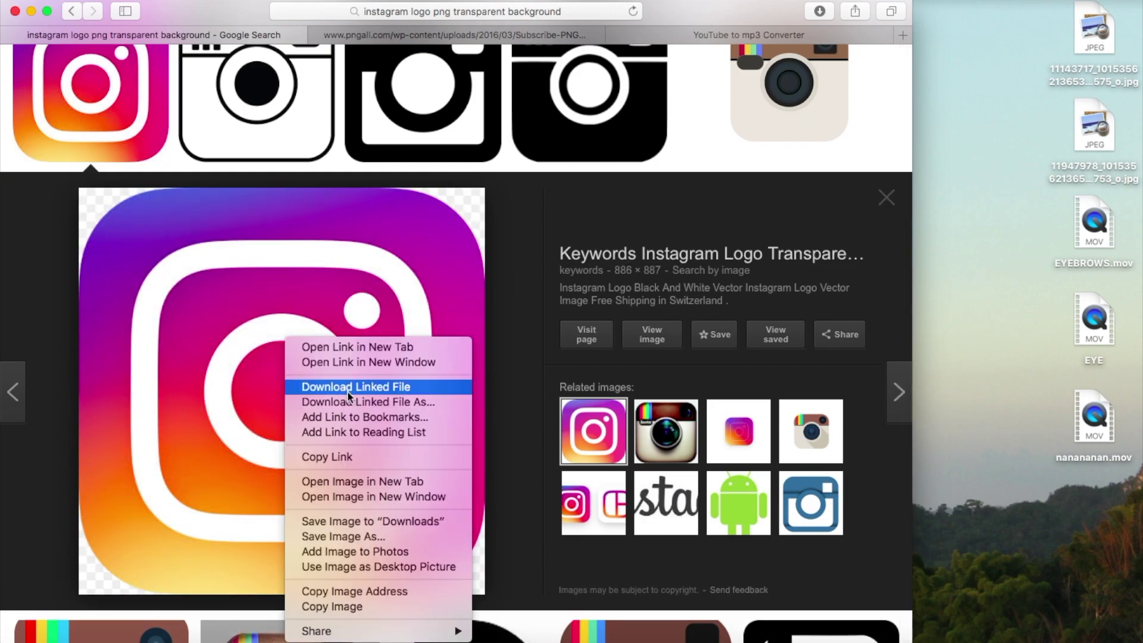
pyautogui.click(365, 524)
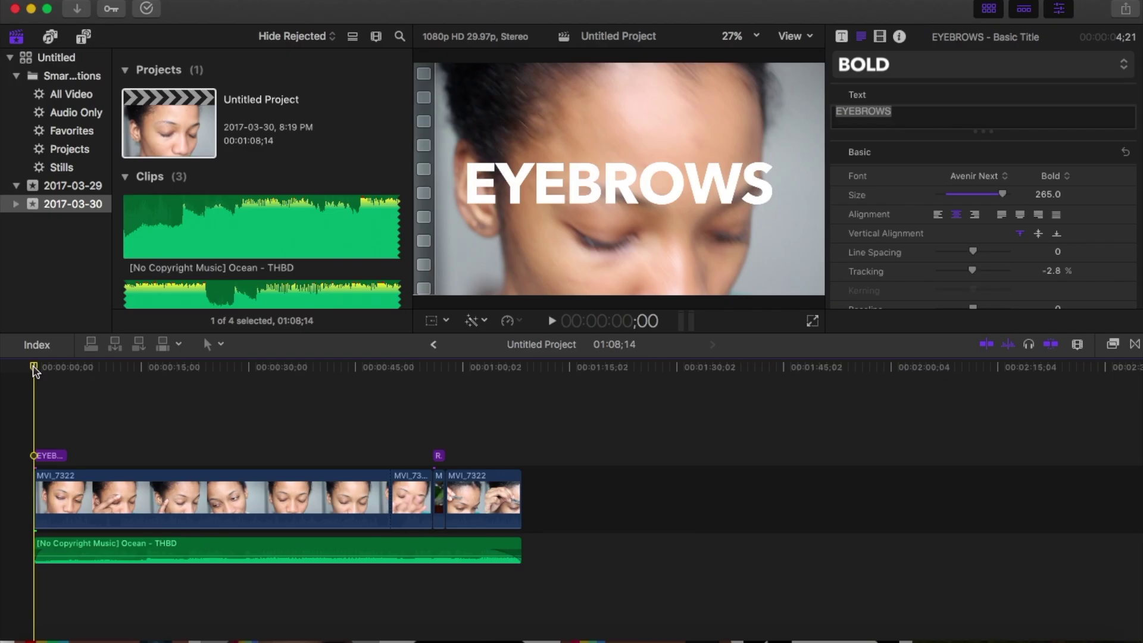
# Play the project from near the start and return the playhead to 4;21
pyautogui.click(74, 368)
pyautogui.press('space')
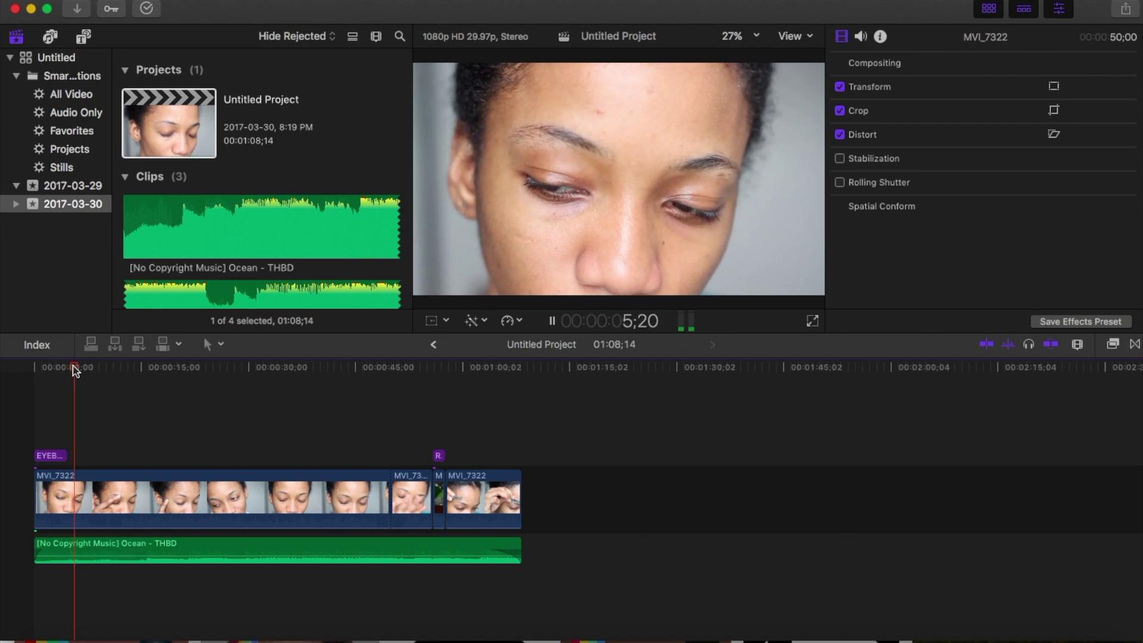
pyautogui.press('space')
pyautogui.click(75, 368)
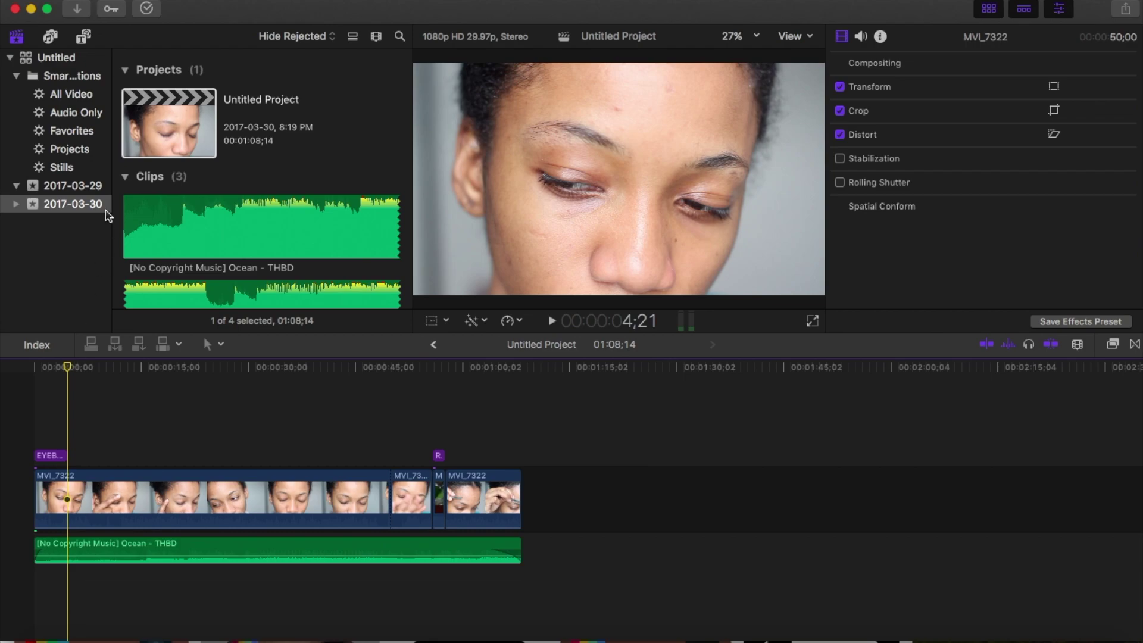
# Import Ding Sound Effect.mp3 and the Computer Mouse Click sound from Downloads
pyautogui.click(128, 1)
pyautogui.moveTo(166, 84)
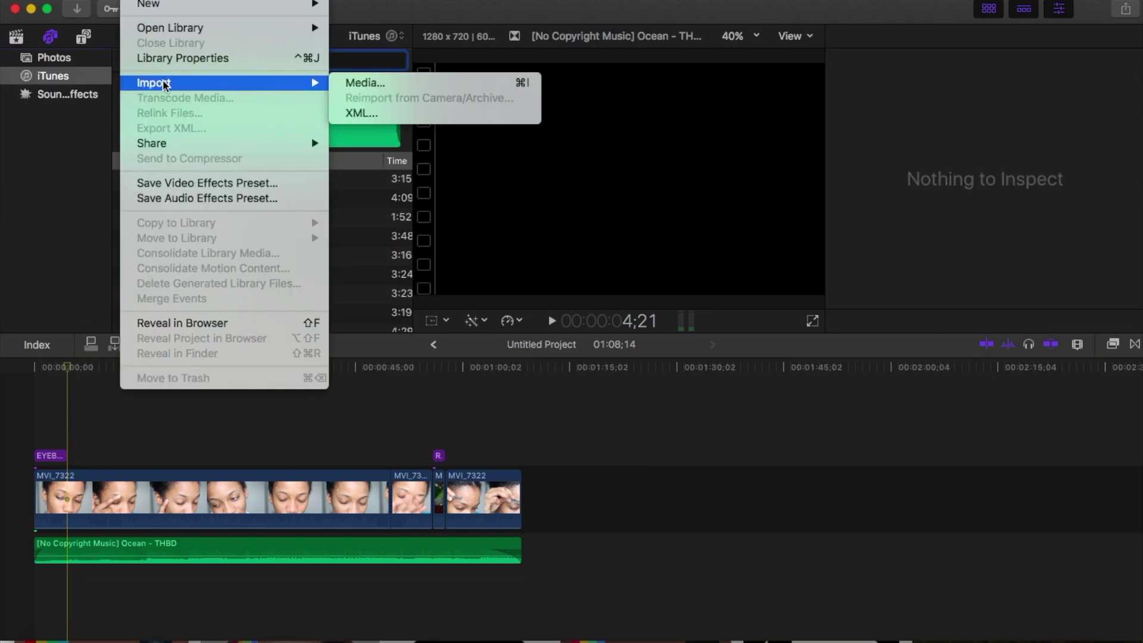
pyautogui.click(354, 88)
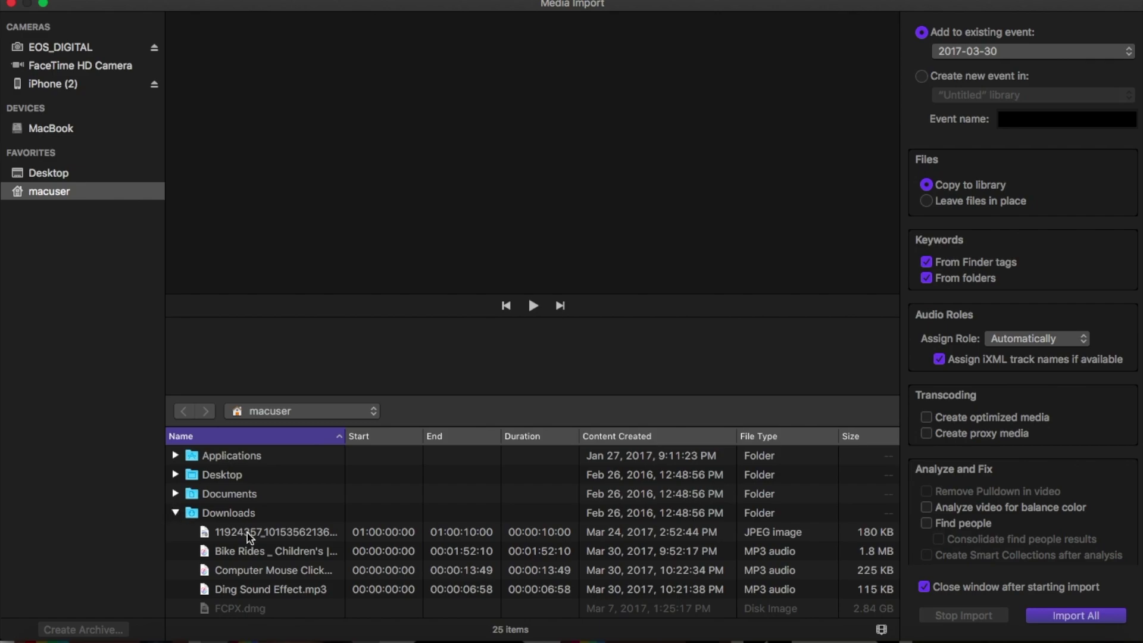
pyautogui.scroll(-3, 248, 534)
pyautogui.click(248, 533)
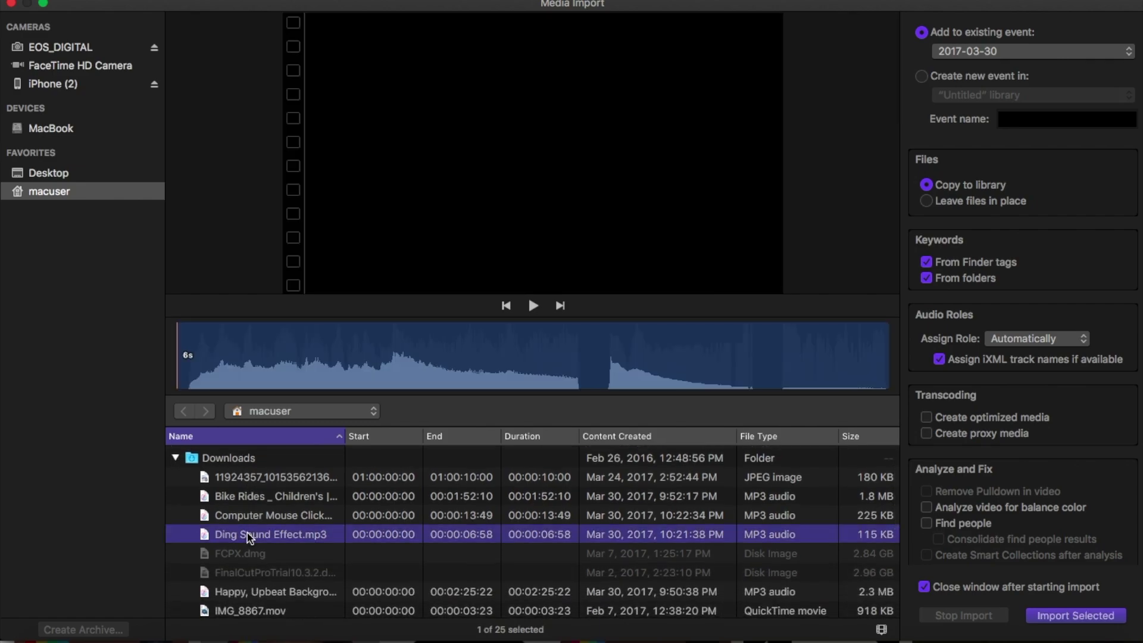
pyautogui.keyDown('super'); pyautogui.click(244, 516); pyautogui.keyUp('super')
pyautogui.click(1078, 616)
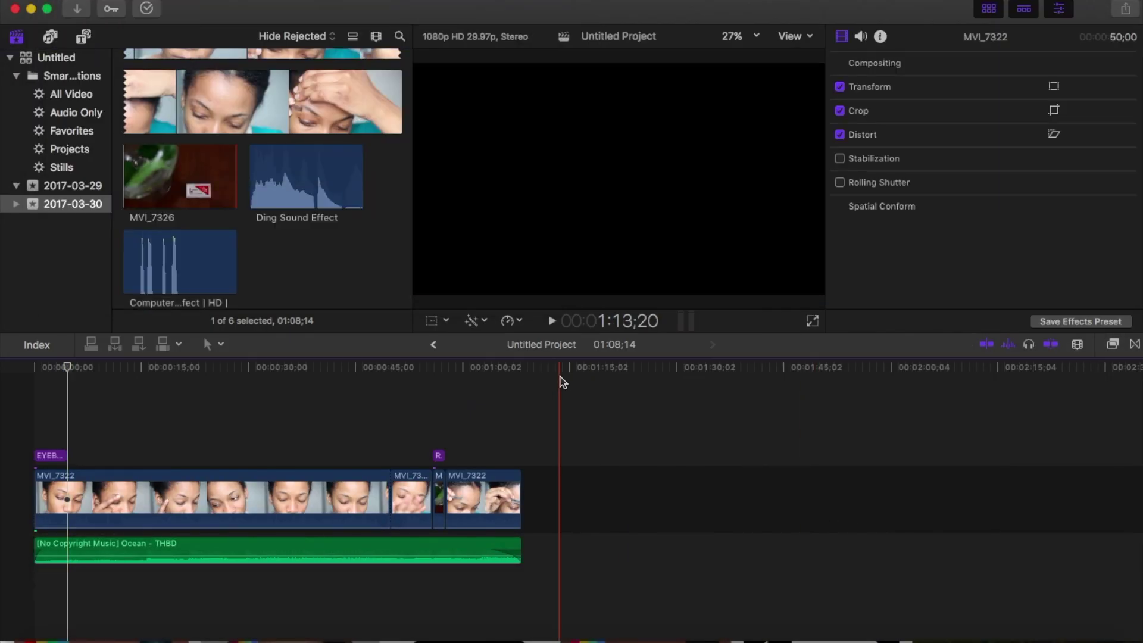
# Trim the Ding Sound Effect to 1.50 seconds beneath the video near 15 seconds and play it
pyautogui.click(298, 181)
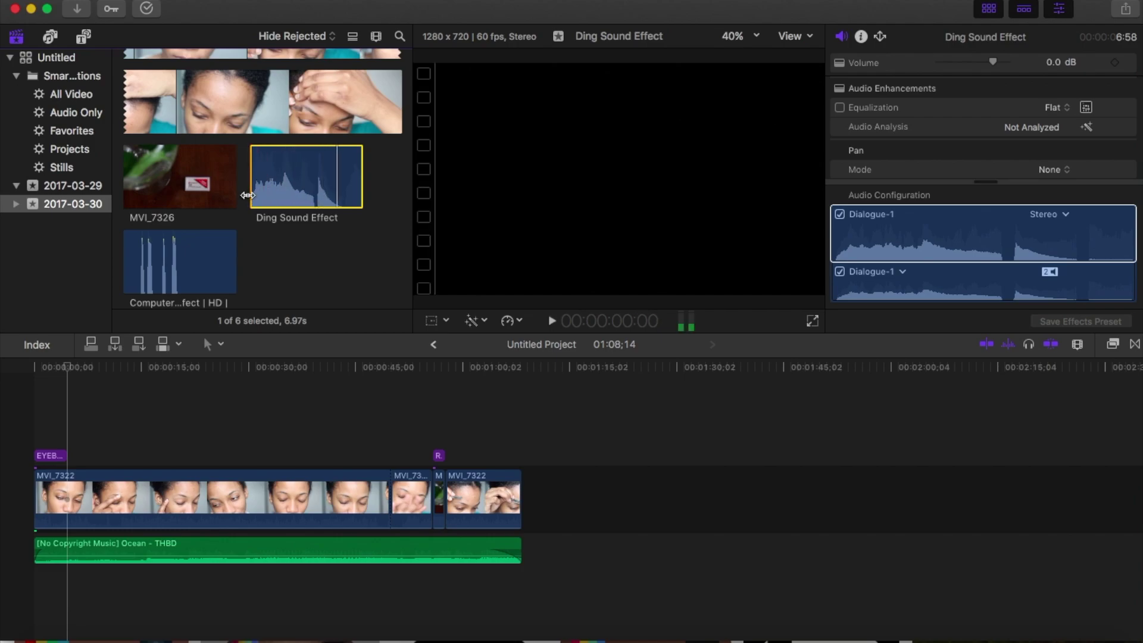
pyautogui.moveTo(251, 192); pyautogui.dragTo(145, 450)
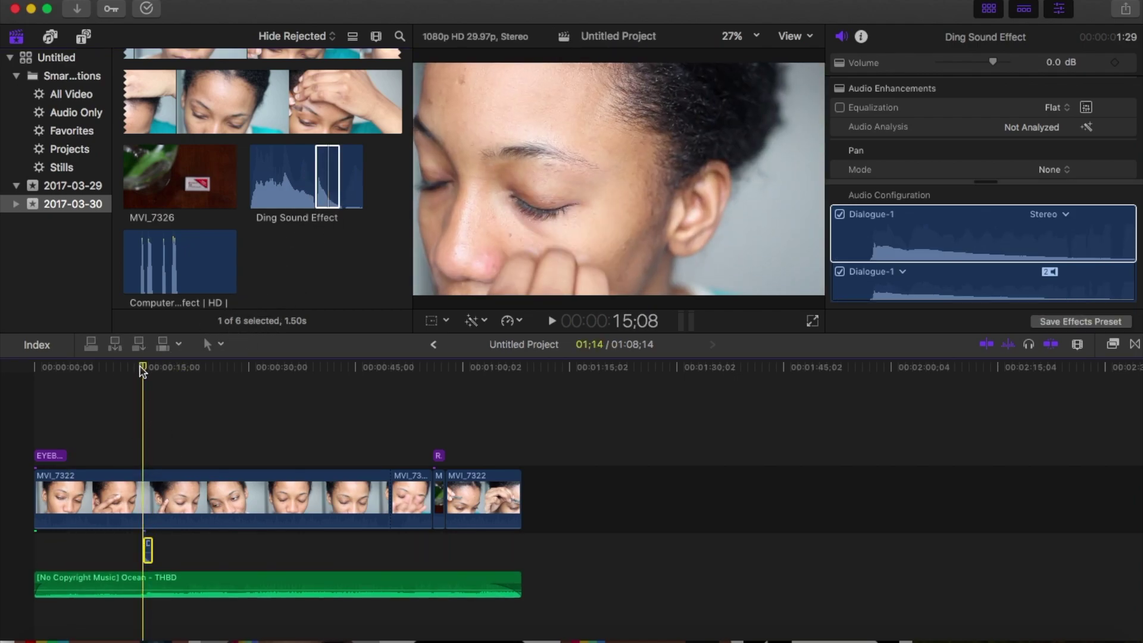
pyautogui.press('space')
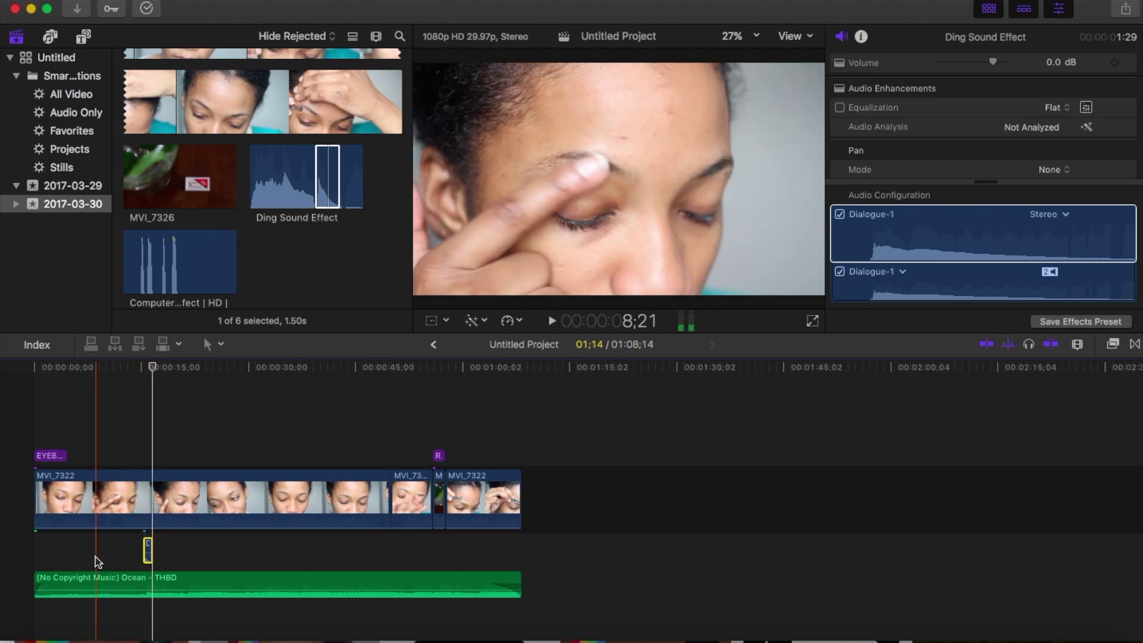
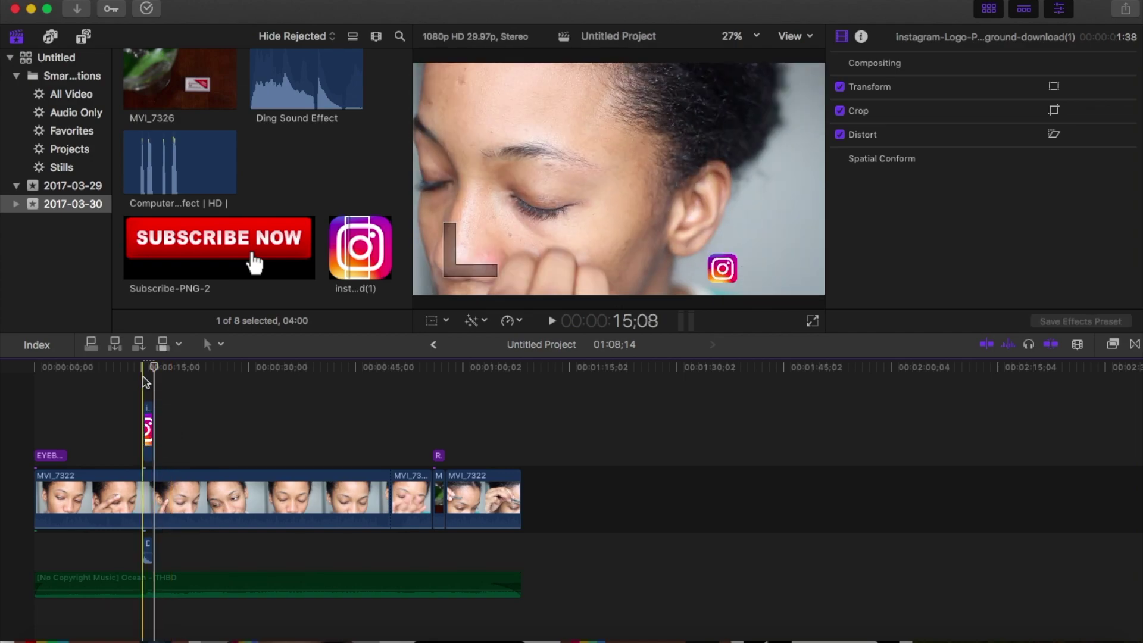
# Preview the logo playback, move the playhead back to 15;08, and show the title templates
pyautogui.press('space')
pyautogui.press('space')
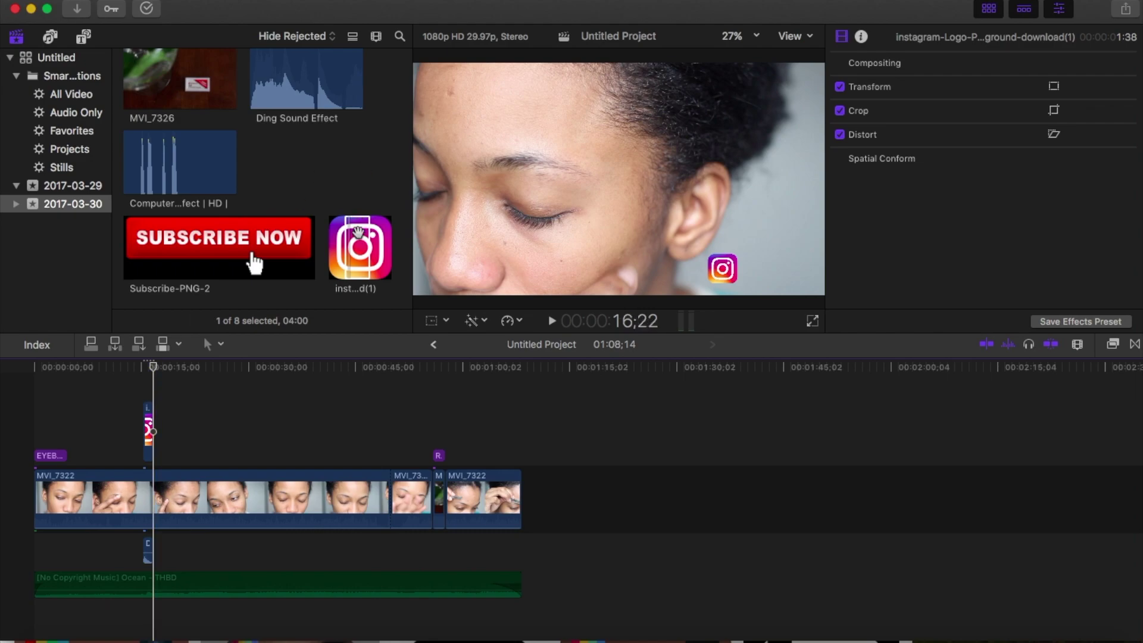
pyautogui.click(152, 370)
pyautogui.moveTo(152, 370); pyautogui.dragTo(145, 372)
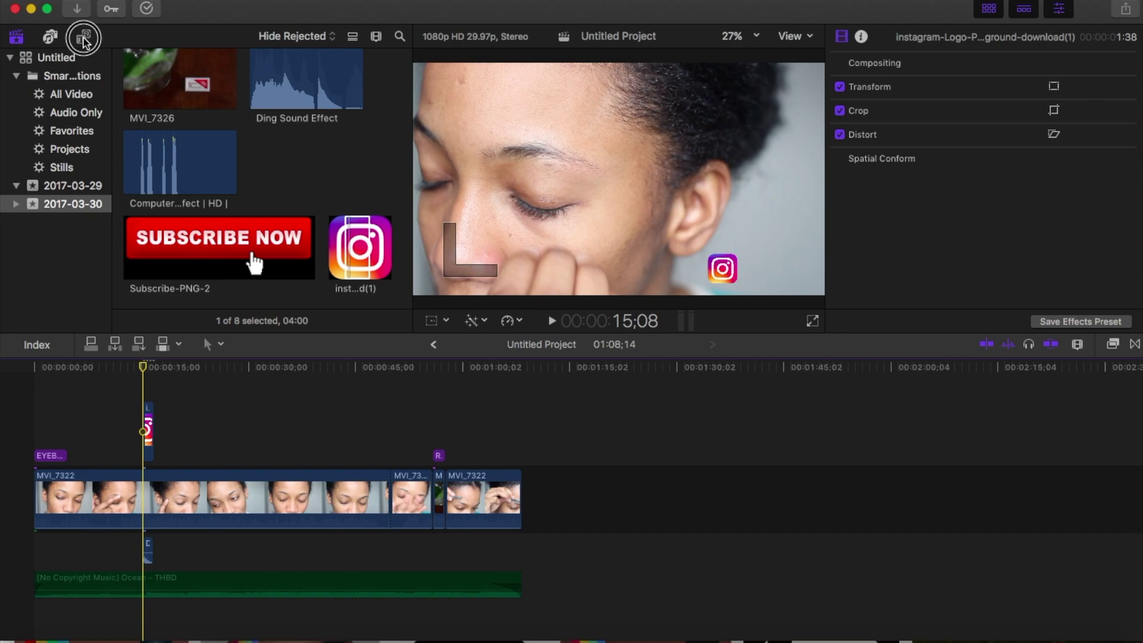
pyautogui.click(83, 37)
# Connect a Basic Title above the video at the playhead and select the new title clip
pyautogui.click(325, 176)
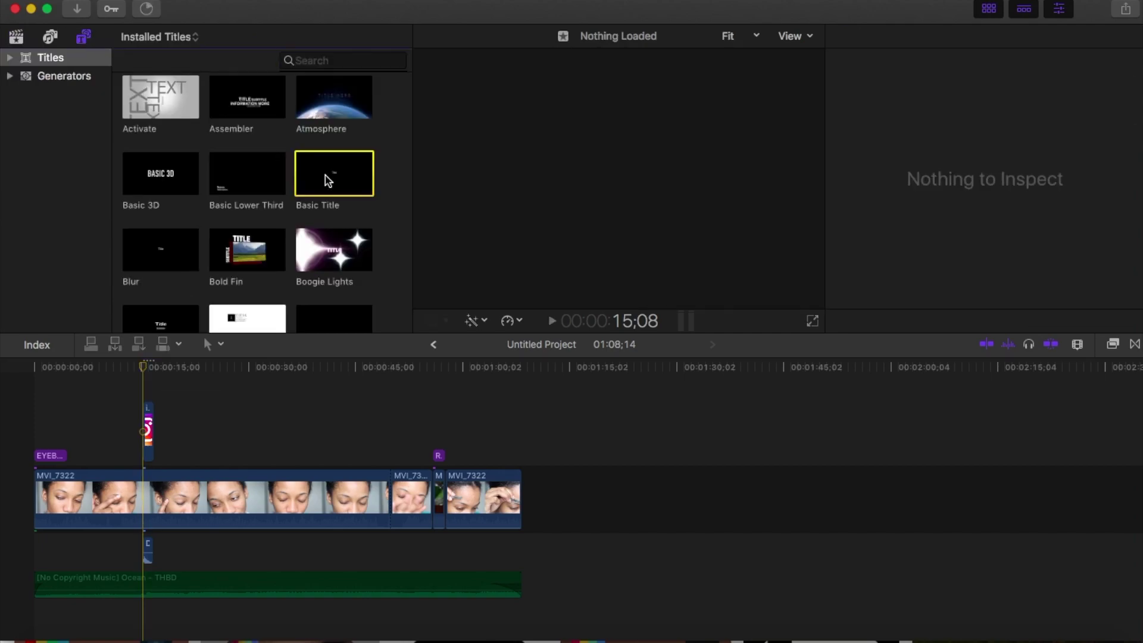
pyautogui.press('q')
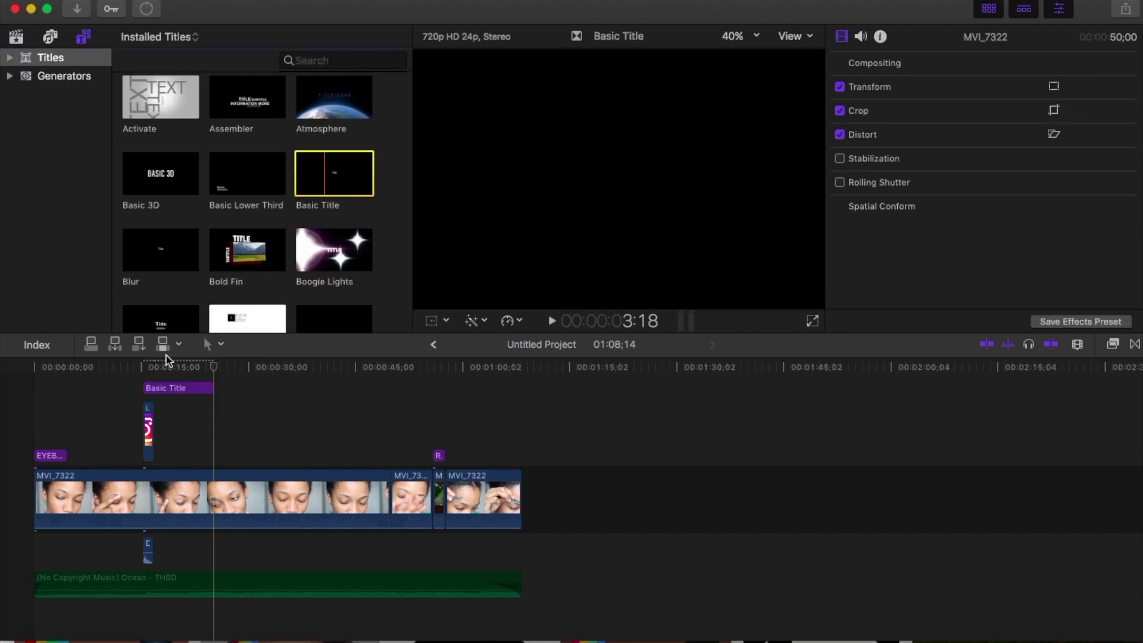
pyautogui.click(149, 390)
pyautogui.click(180, 389)
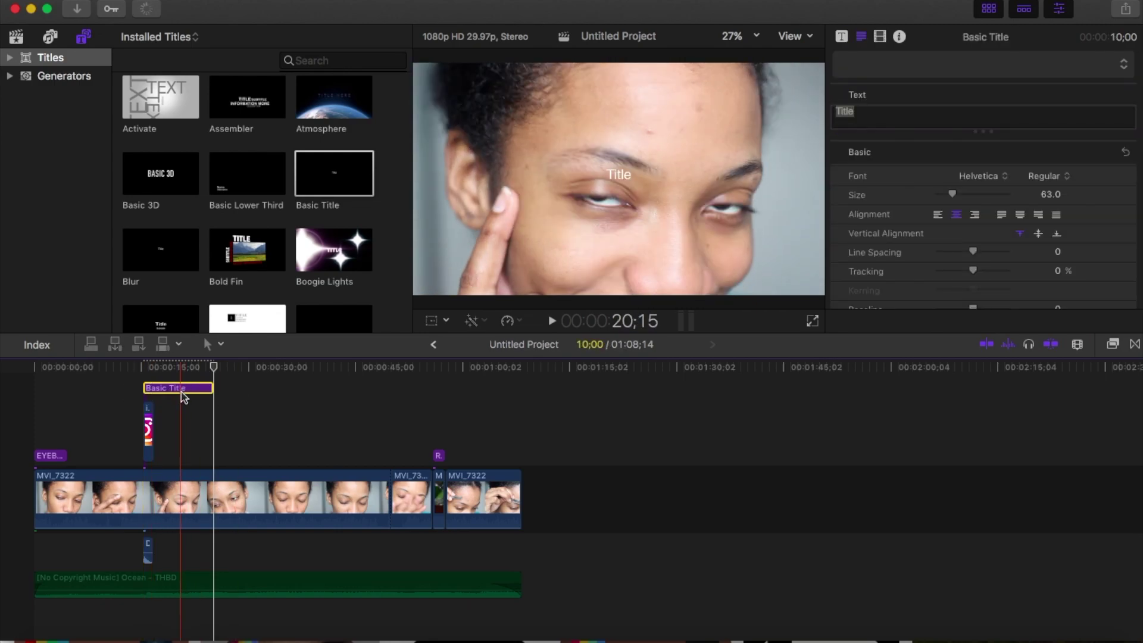
# Replace the placeholder 'Title' text with the creator's Instagram handle and preview from the clip start
pyautogui.click(884, 113)
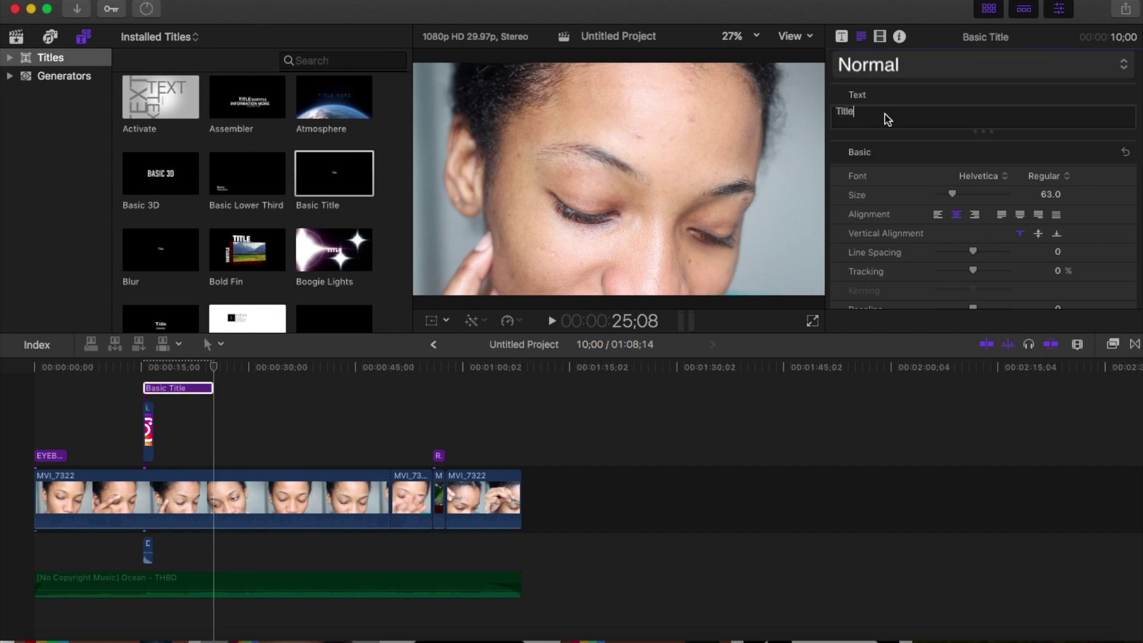
pyautogui.press('super+a')
pyautogui.write('@')
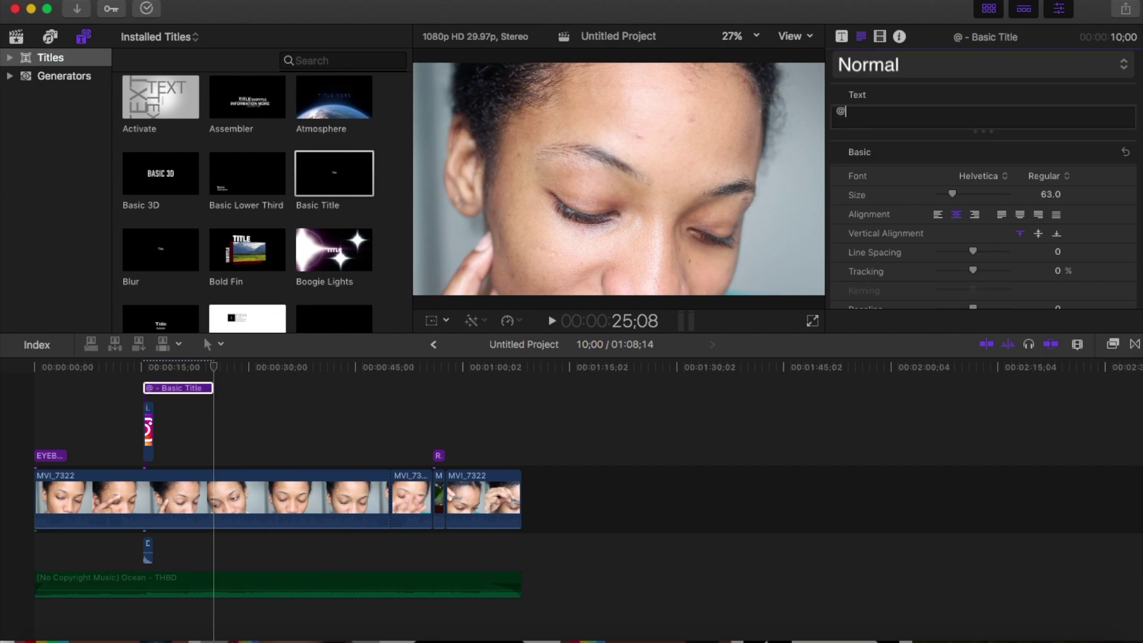
pyautogui.write('Annesha.')
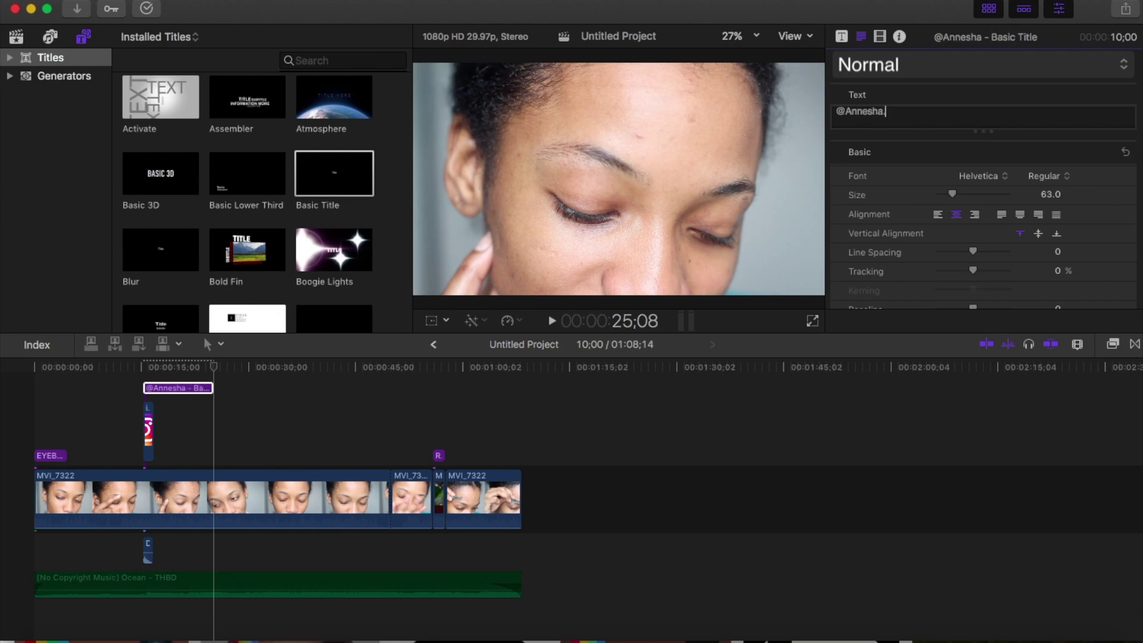
pyautogui.write('Adams')
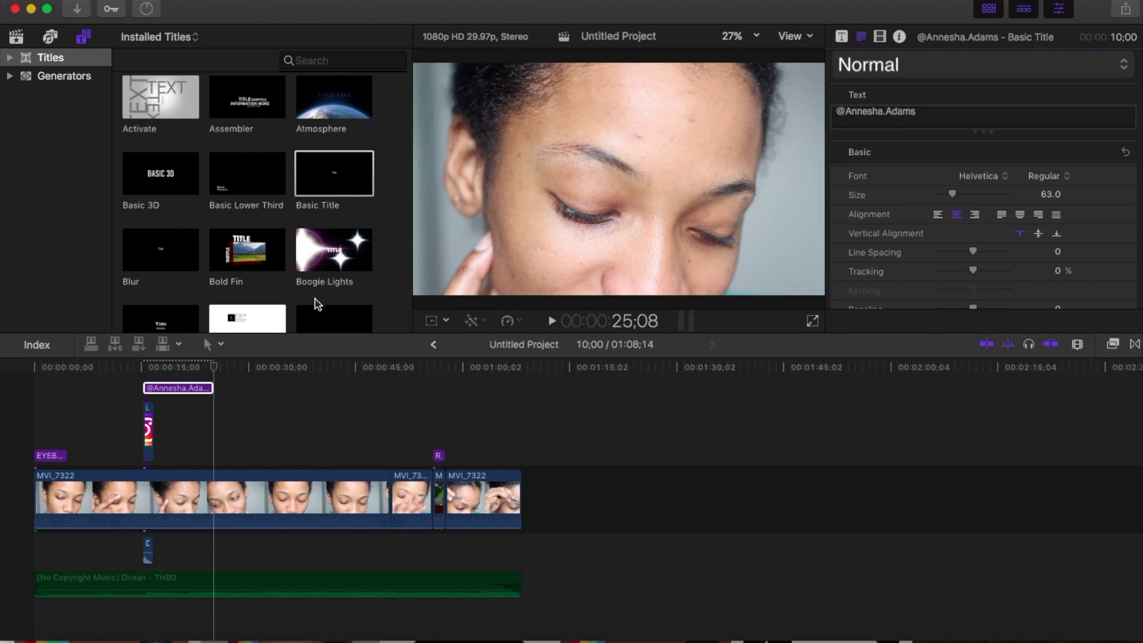
pyautogui.click(144, 373)
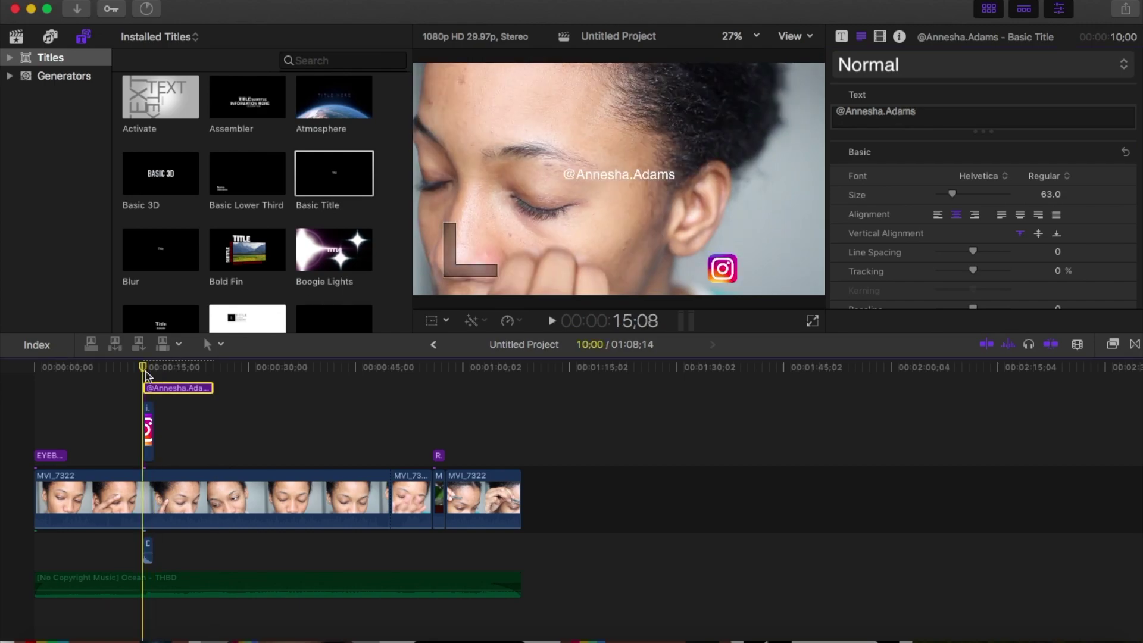
# Move the handle title down beside the Instagram logo and shrink its text size
pyautogui.click(609, 177)
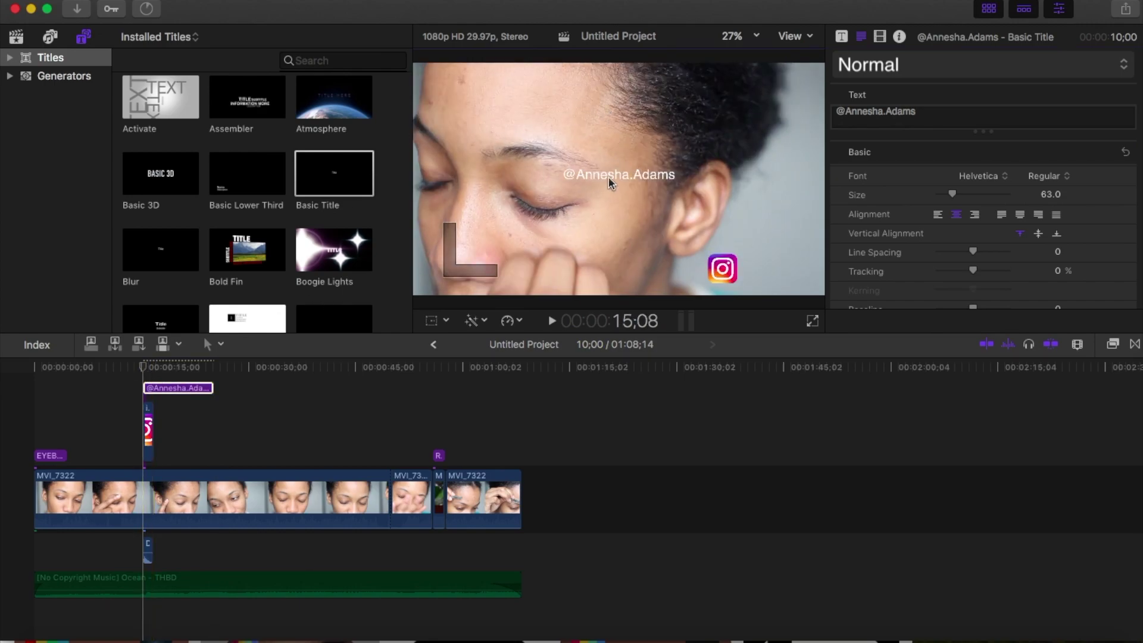
pyautogui.click(723, 217)
pyautogui.moveTo(723, 217); pyautogui.dragTo(785, 277)
pyautogui.moveTo(952, 196); pyautogui.dragTo(946, 197)
pyautogui.moveTo(783, 277); pyautogui.dragTo(766, 270)
# Expand the title's Face settings and open the colour chooser for its text
pyautogui.scroll(-5, 985, 232)
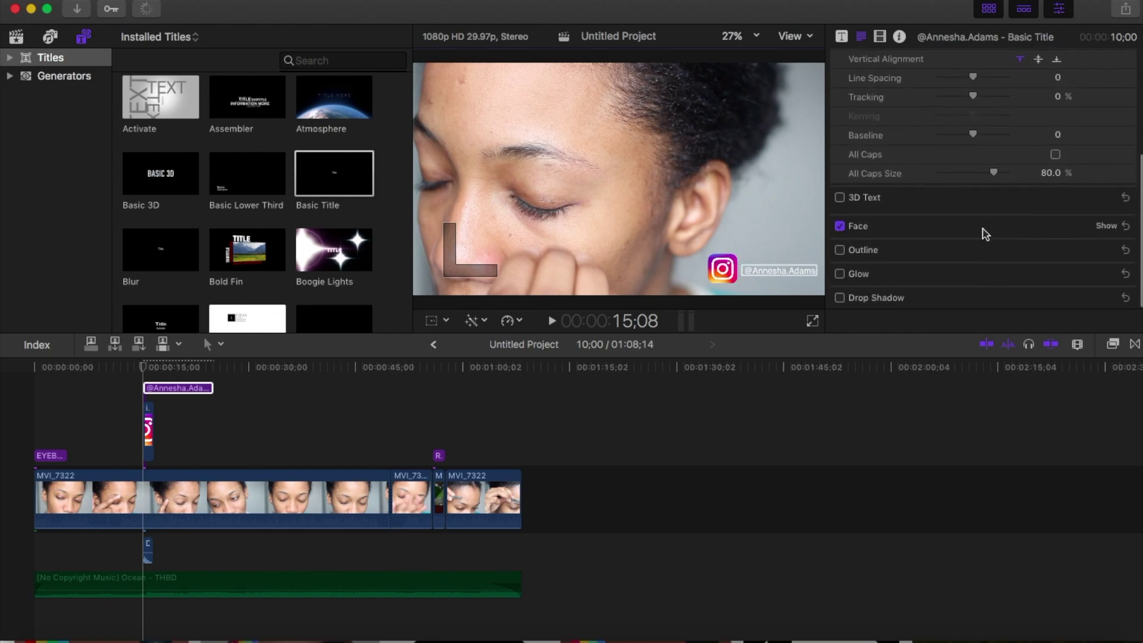
pyautogui.click(1107, 229)
pyautogui.click(1048, 267)
# Make the handle text purple Helvetica Bold at size 41, then close the Colors window
pyautogui.moveTo(388, 377); pyautogui.dragTo(379, 396)
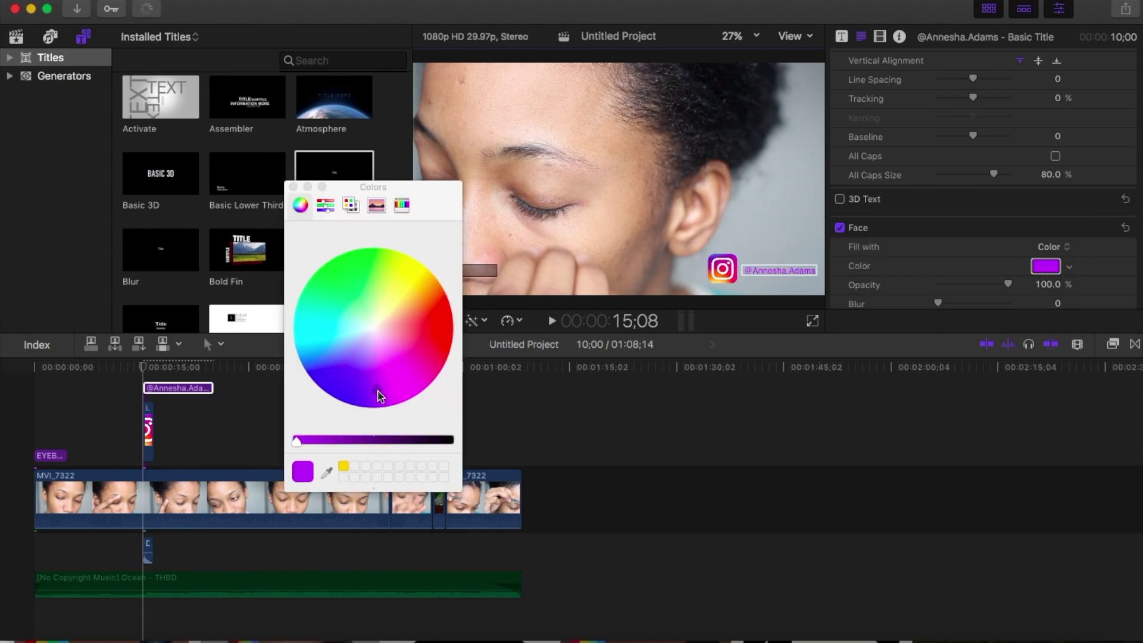
pyautogui.scroll(3, 1014, 233)
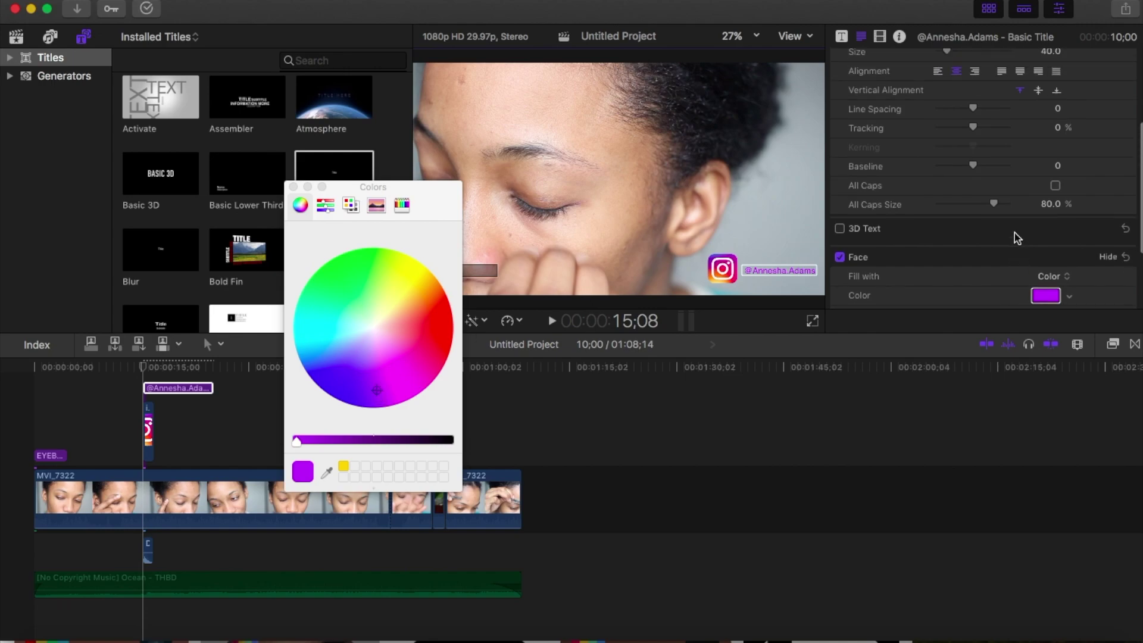
pyautogui.click(1040, 66)
pyautogui.click(1047, 130)
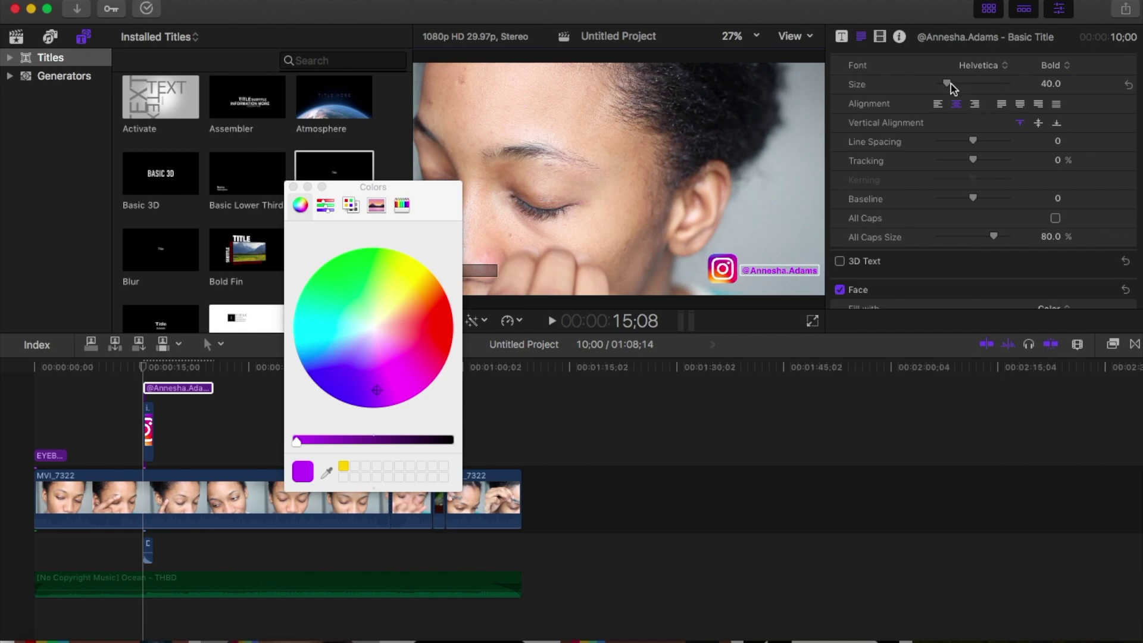
pyautogui.moveTo(949, 87); pyautogui.dragTo(947, 86)
pyautogui.click(294, 187)
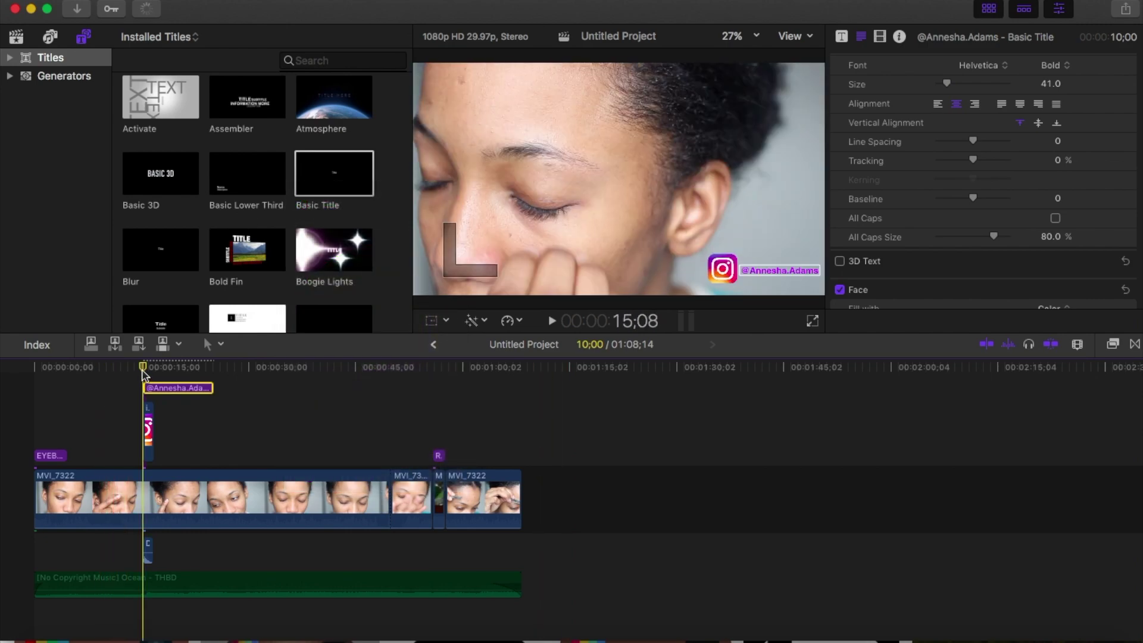
# Play back the styled title, then extend the Instagram logo clip's end on the timeline
pyautogui.press('space')
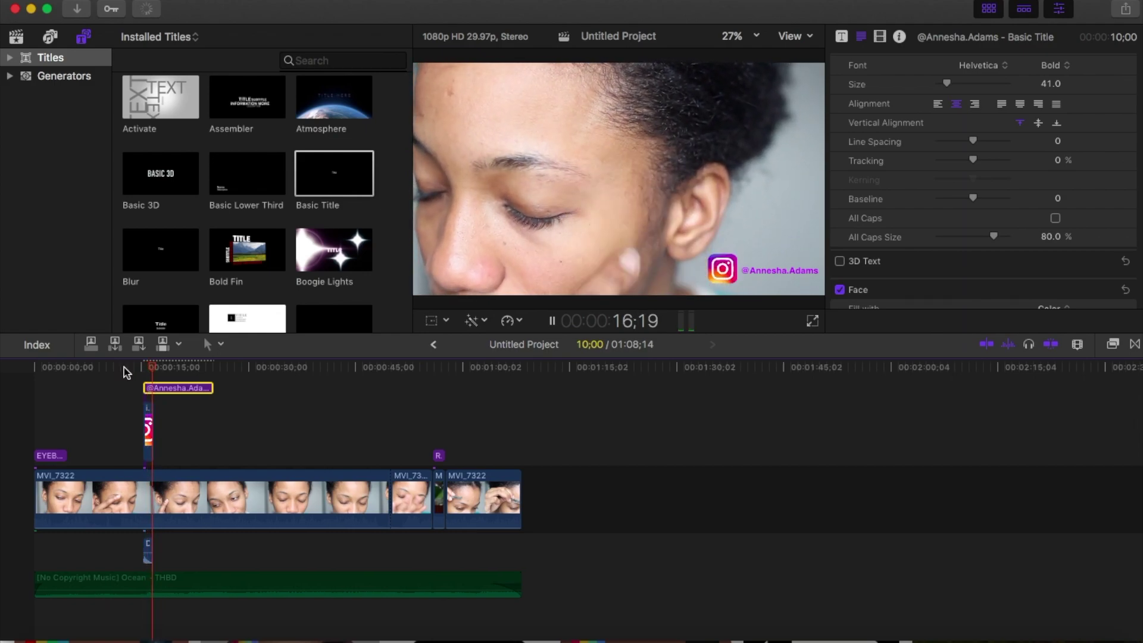
pyautogui.press('space')
pyautogui.moveTo(153, 428); pyautogui.dragTo(169, 434)
pyautogui.click(141, 368)
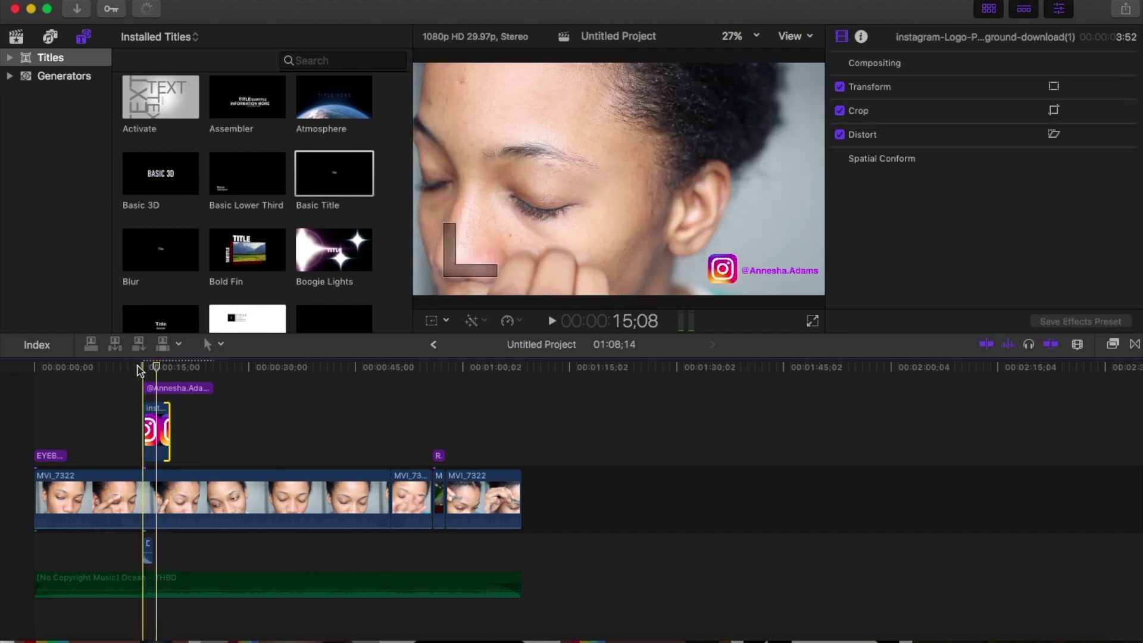
# Replay the overlay section from before 15;08 to review it, then return to the library clips
pyautogui.press('space')
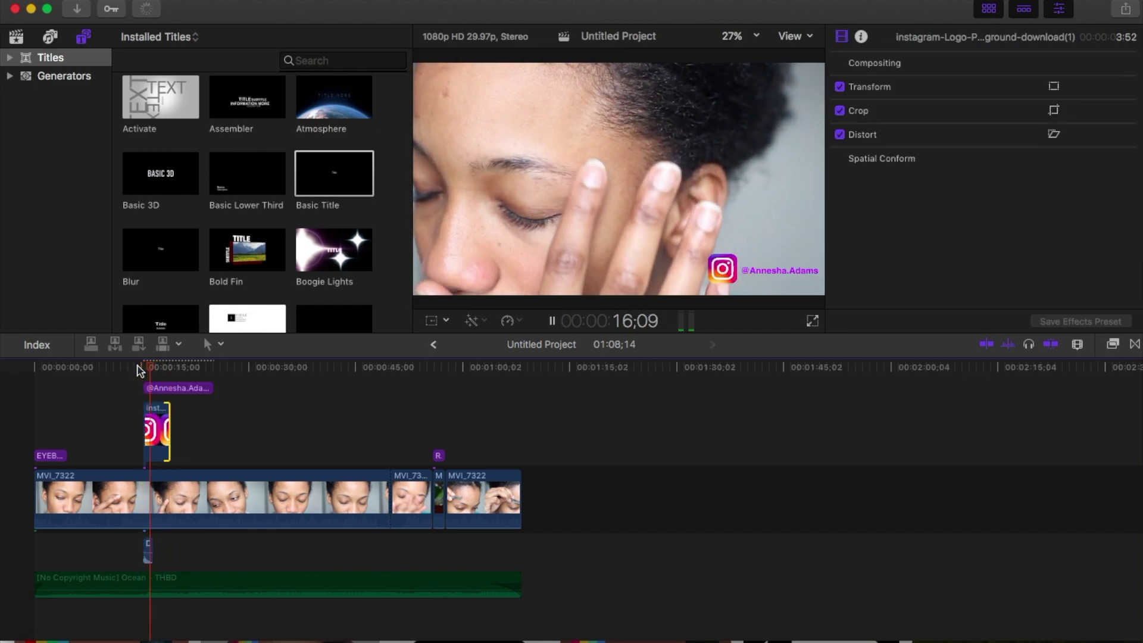
pyautogui.click(125, 369)
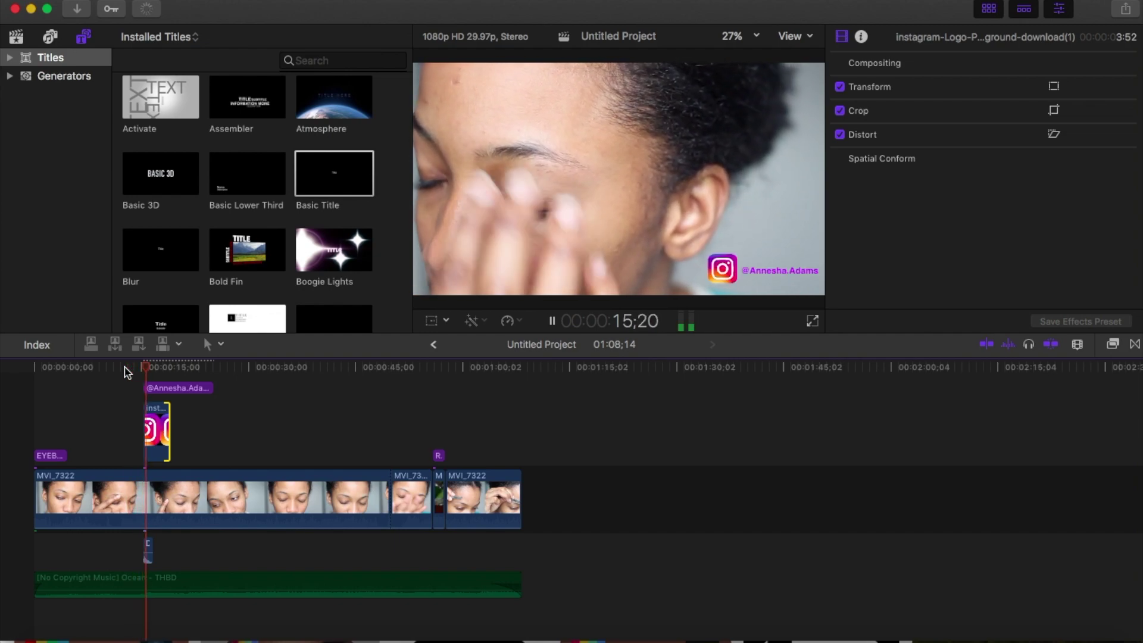
pyautogui.press('space')
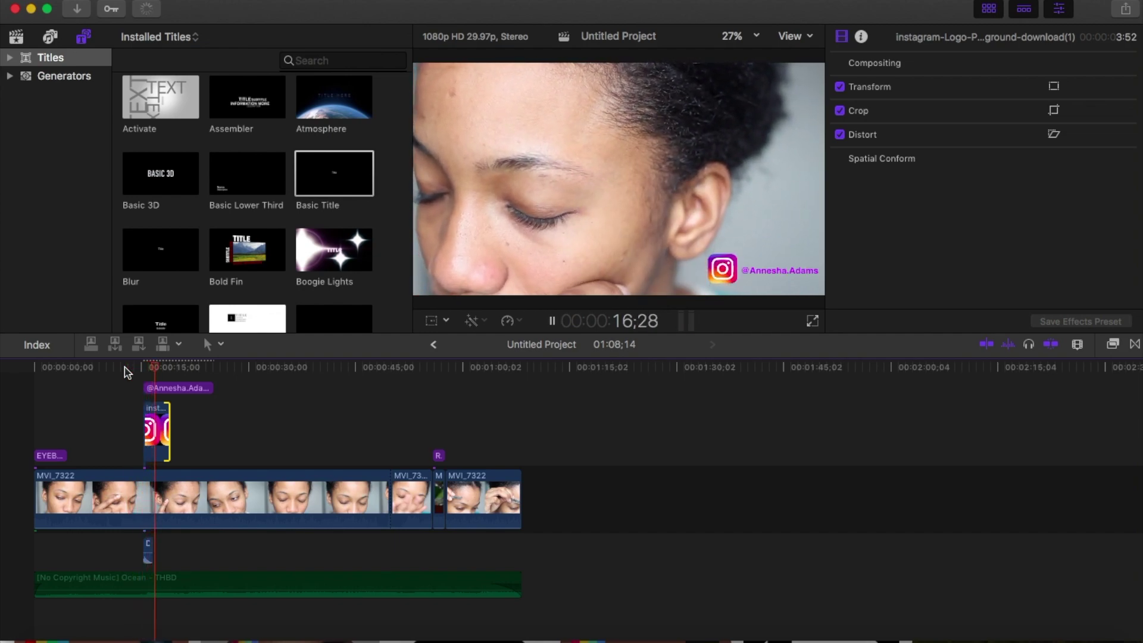
pyautogui.press('space')
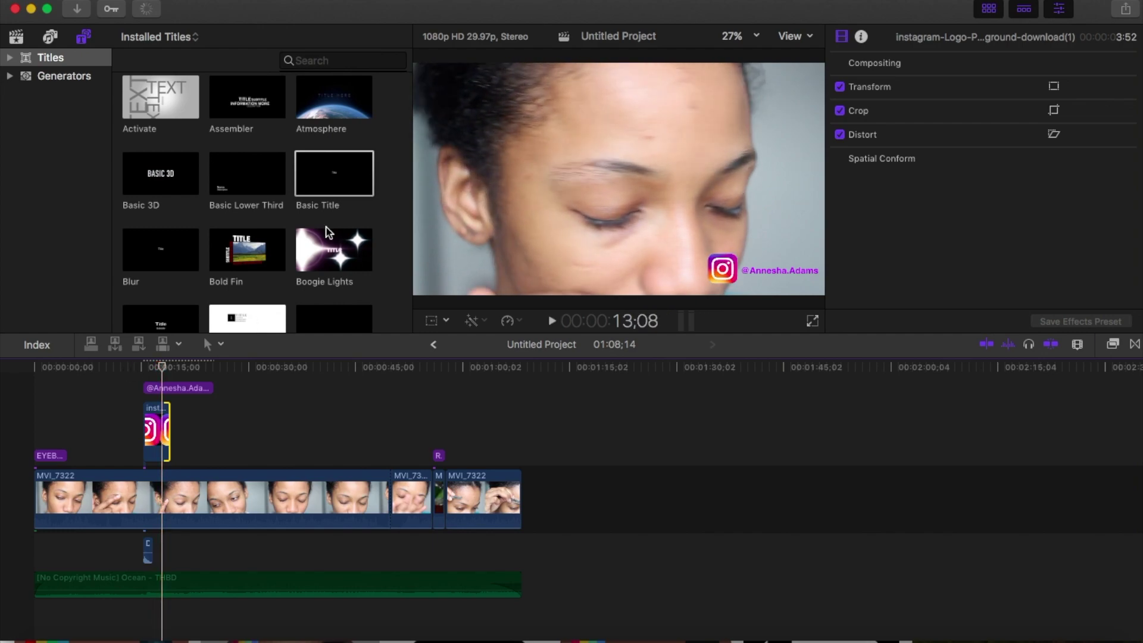
pyautogui.click(16, 39)
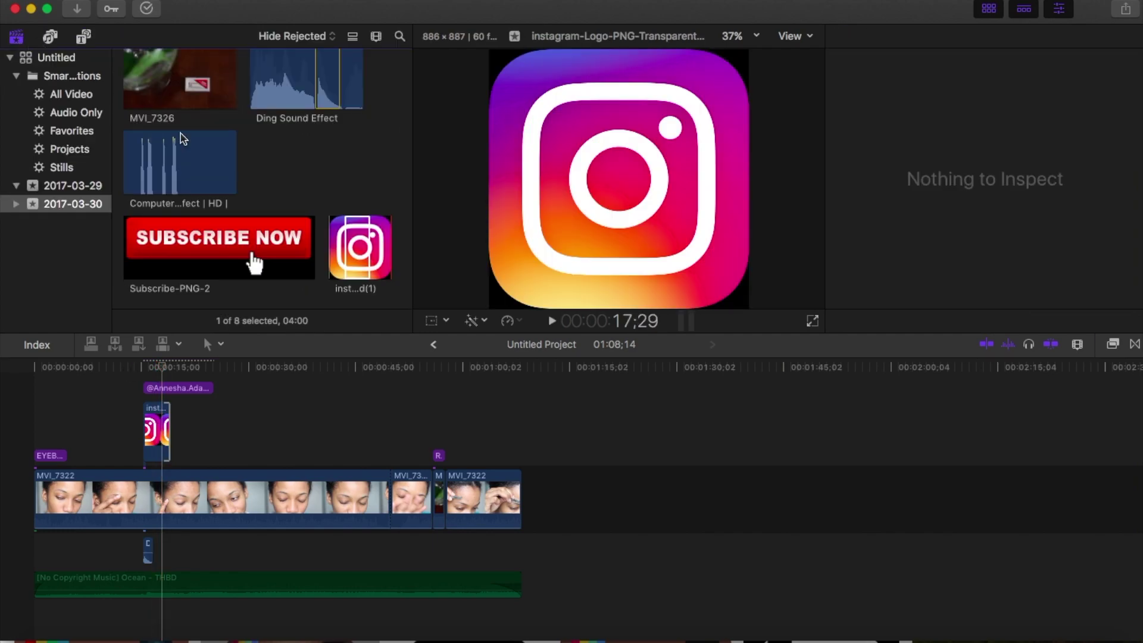
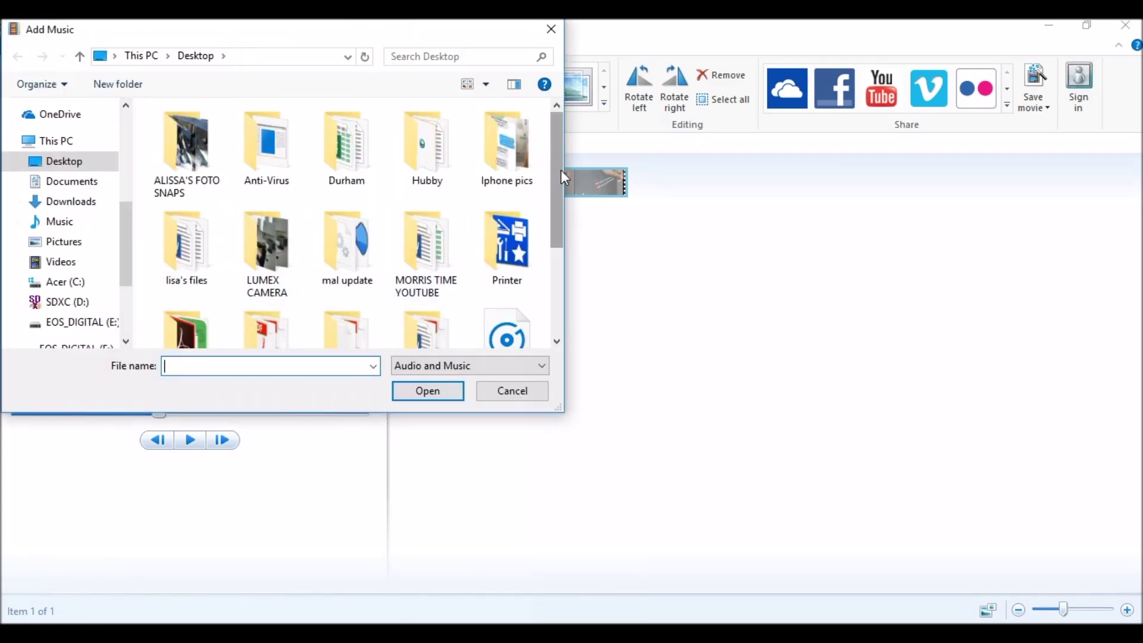
# Add Ding Sound Effect (4) as music and preview it from around 00:35
pyautogui.moveTo(561, 169); pyautogui.dragTo(558, 283)
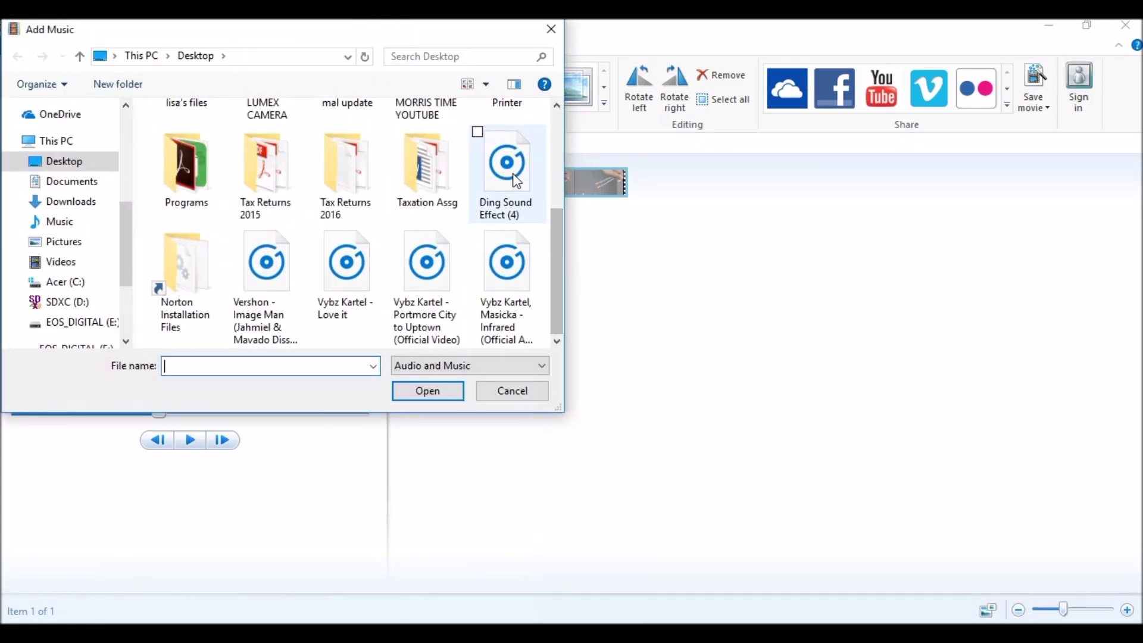
pyautogui.doubleClick(512, 174)
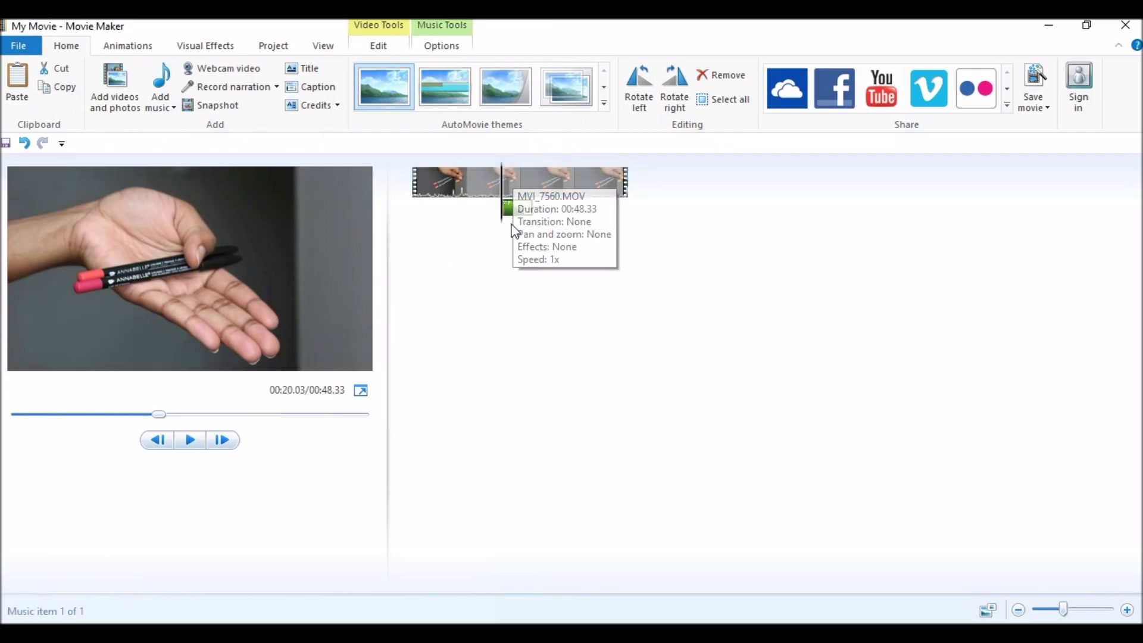
pyautogui.moveTo(502, 222); pyautogui.dragTo(574, 202)
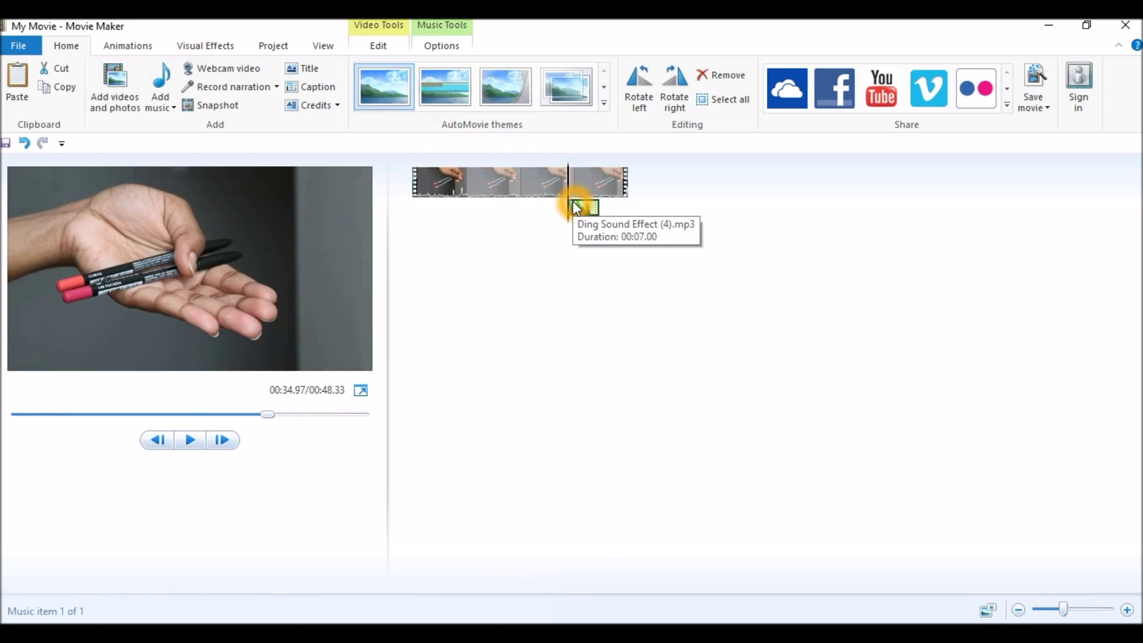
pyautogui.press('space')
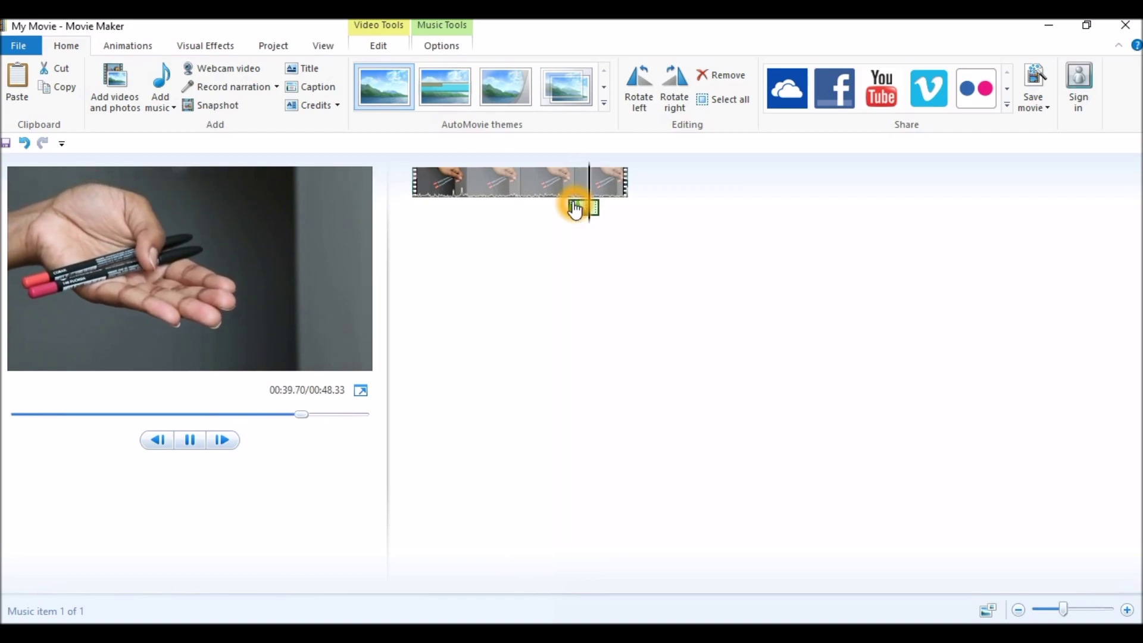
pyautogui.press('space')
# Mute the pens clip by setting its video volume to zero
pyautogui.rightClick(546, 188)
pyautogui.click(544, 190)
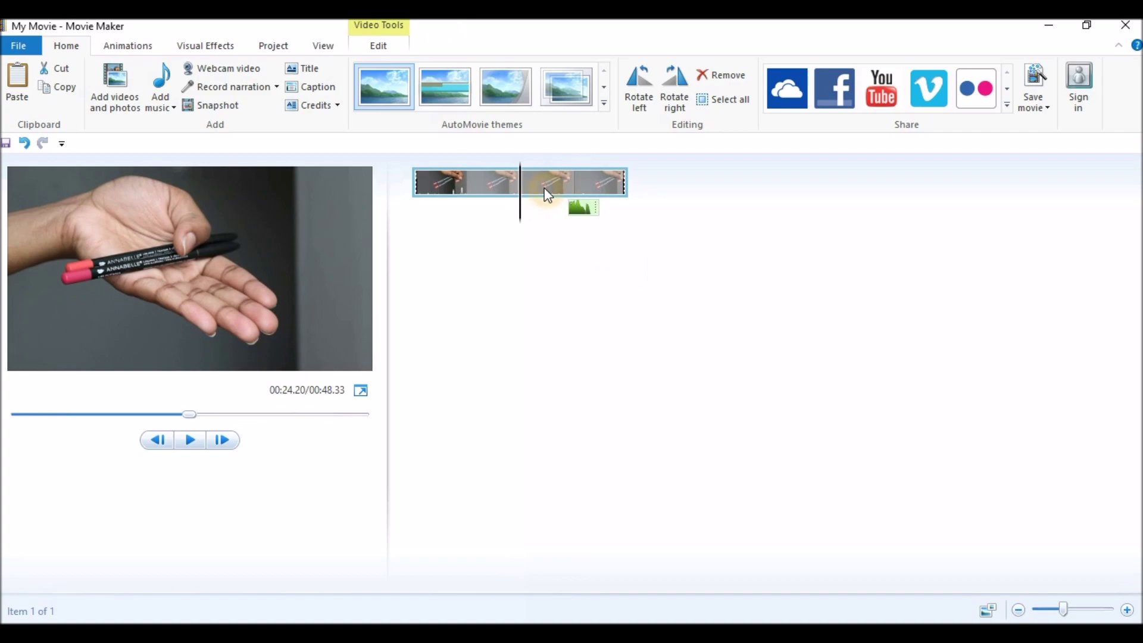
pyautogui.click(364, 45)
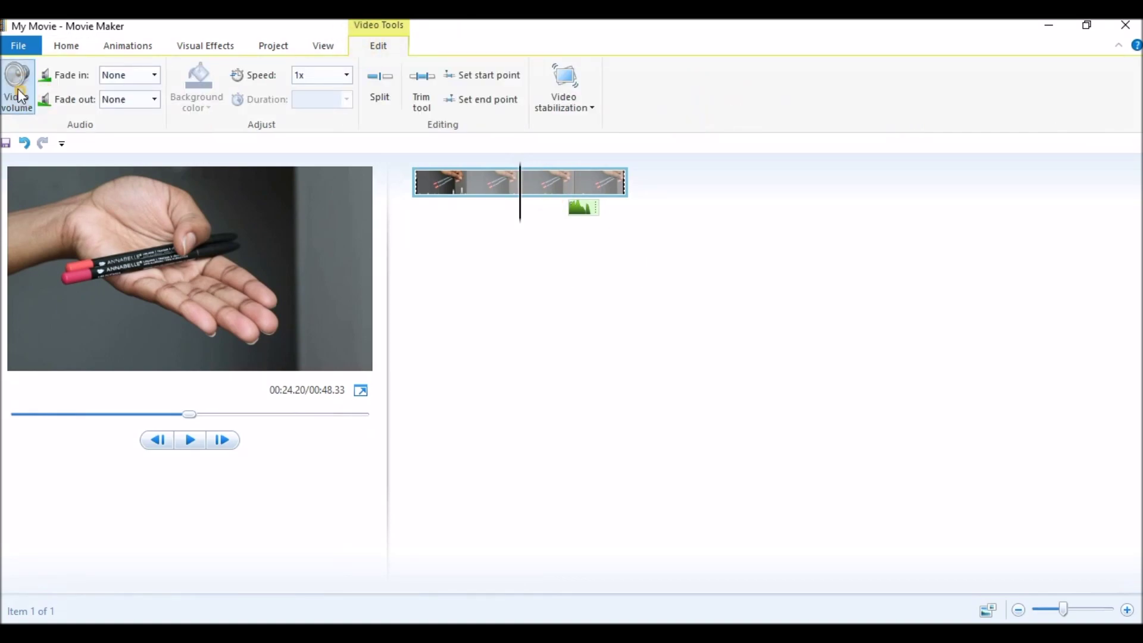
pyautogui.click(17, 83)
pyautogui.moveTo(68, 129); pyautogui.dragTo(2, 145)
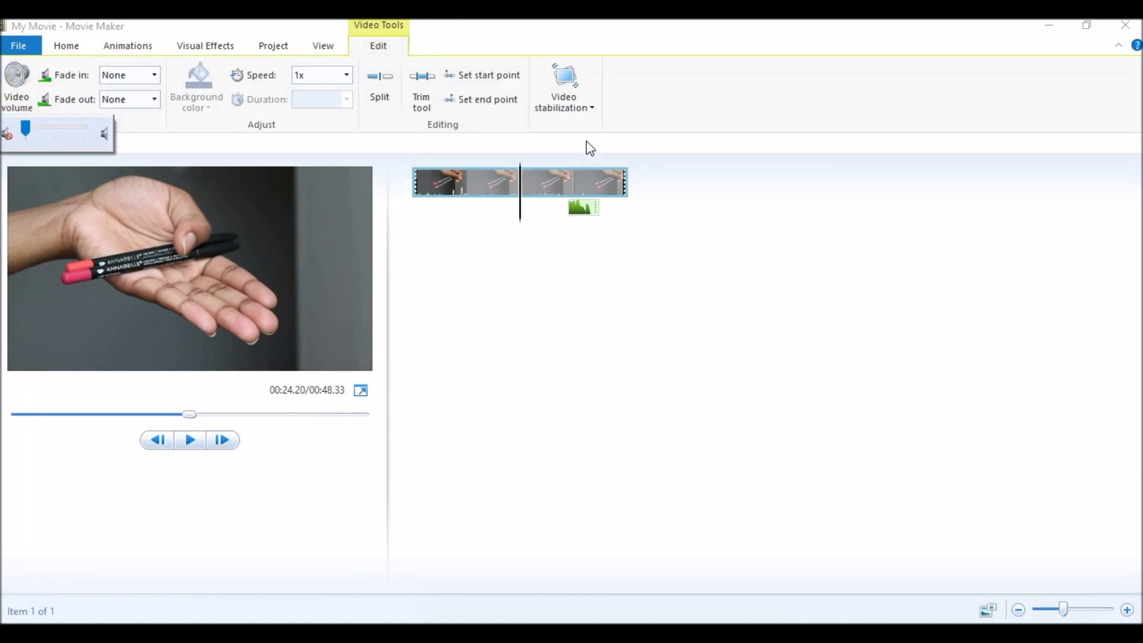
pyautogui.click(77, 48)
# Position the playhead partway into the ding sound and split the music clip there
pyautogui.click(580, 213)
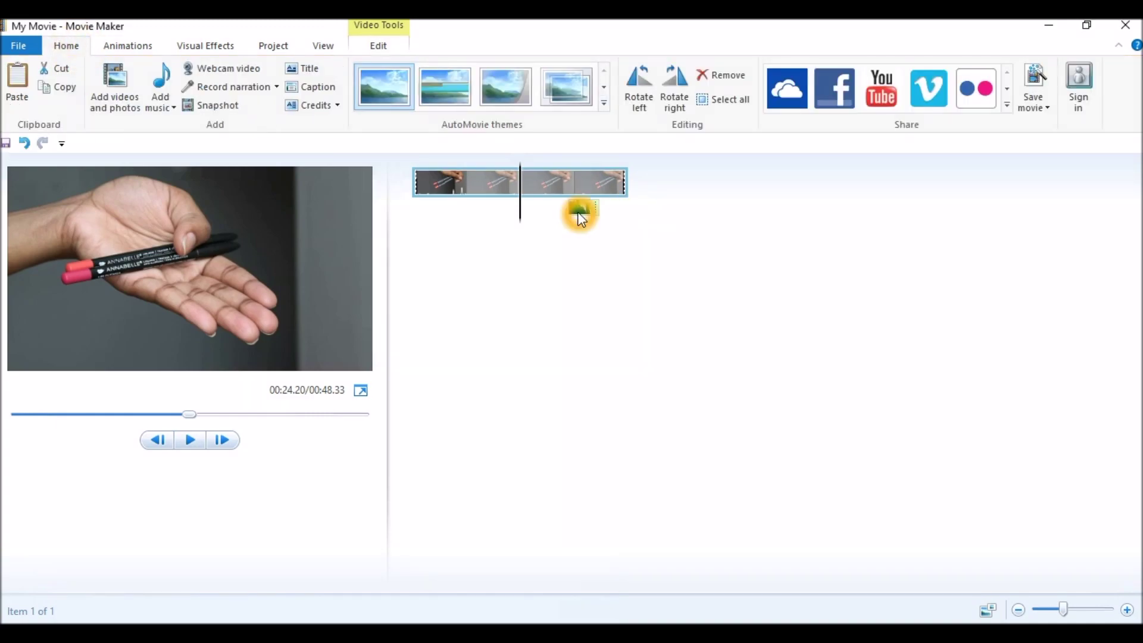
pyautogui.moveTo(569, 219)
pyautogui.mouseDown()
pyautogui.moveTo(601, 220)
pyautogui.moveTo(586, 228)
pyautogui.mouseUp()
pyautogui.click(586, 228)
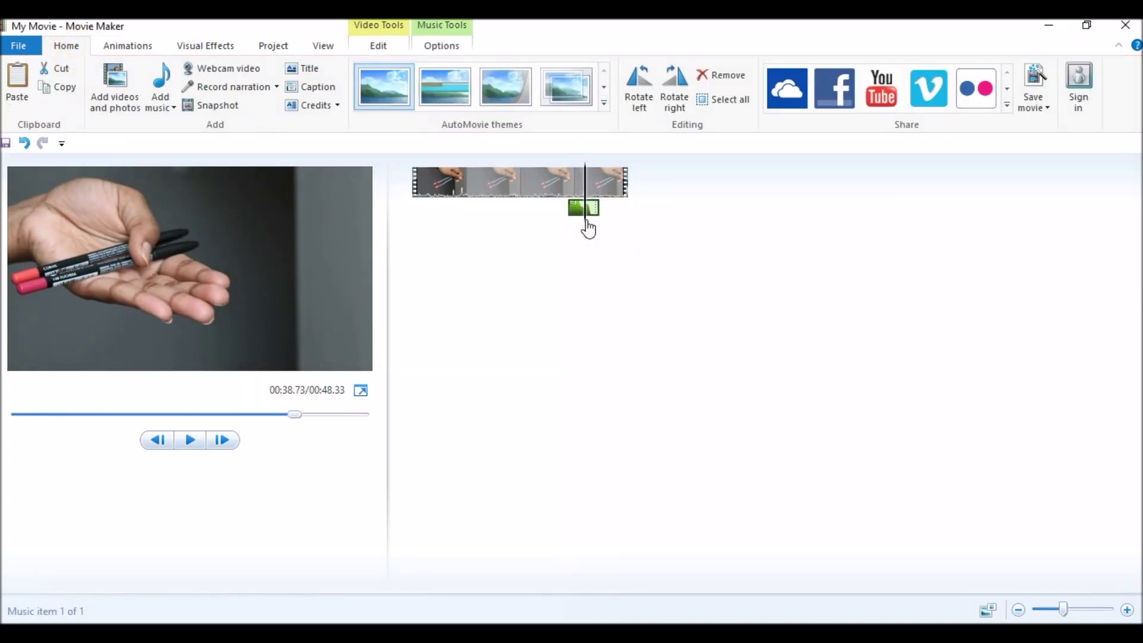
pyautogui.click(587, 228)
pyautogui.click(589, 209)
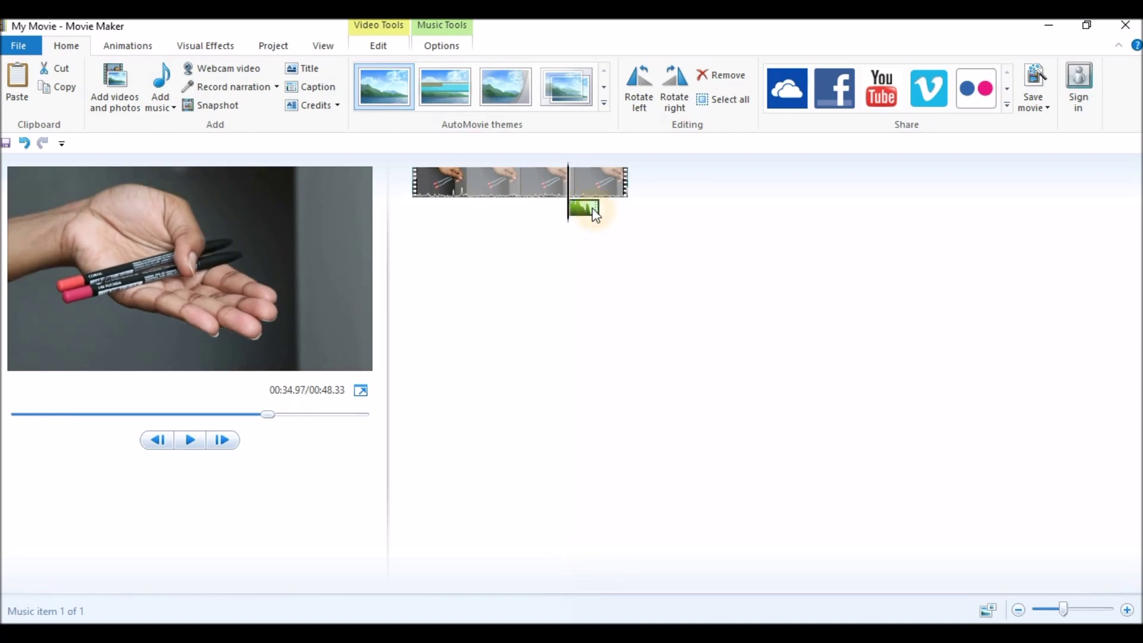
pyautogui.moveTo(569, 222); pyautogui.dragTo(587, 226)
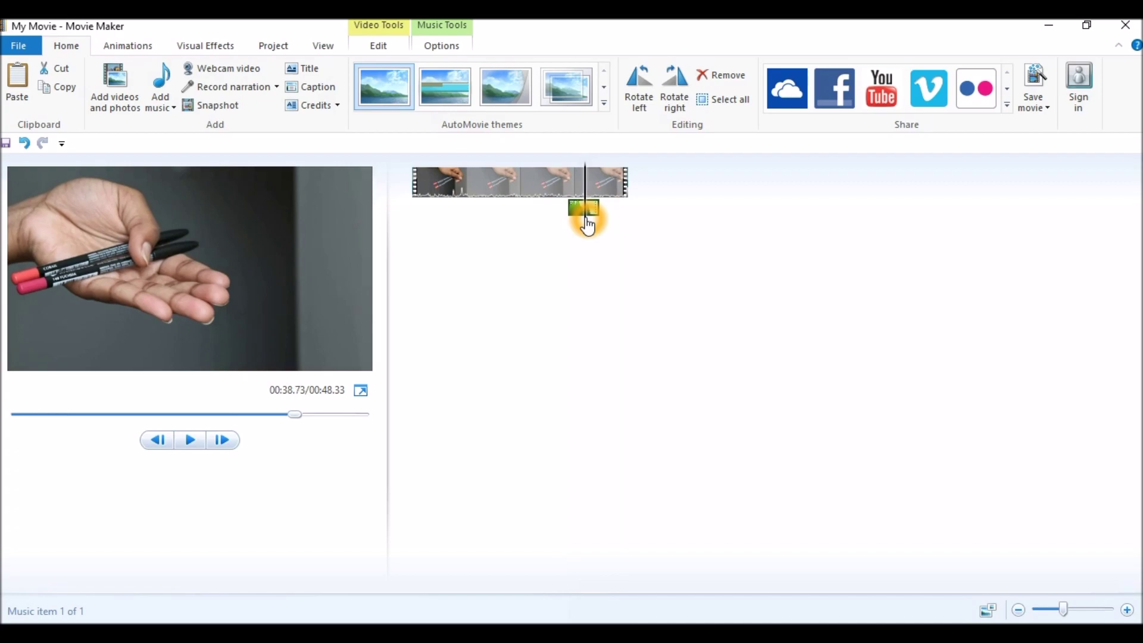
pyautogui.click(451, 51)
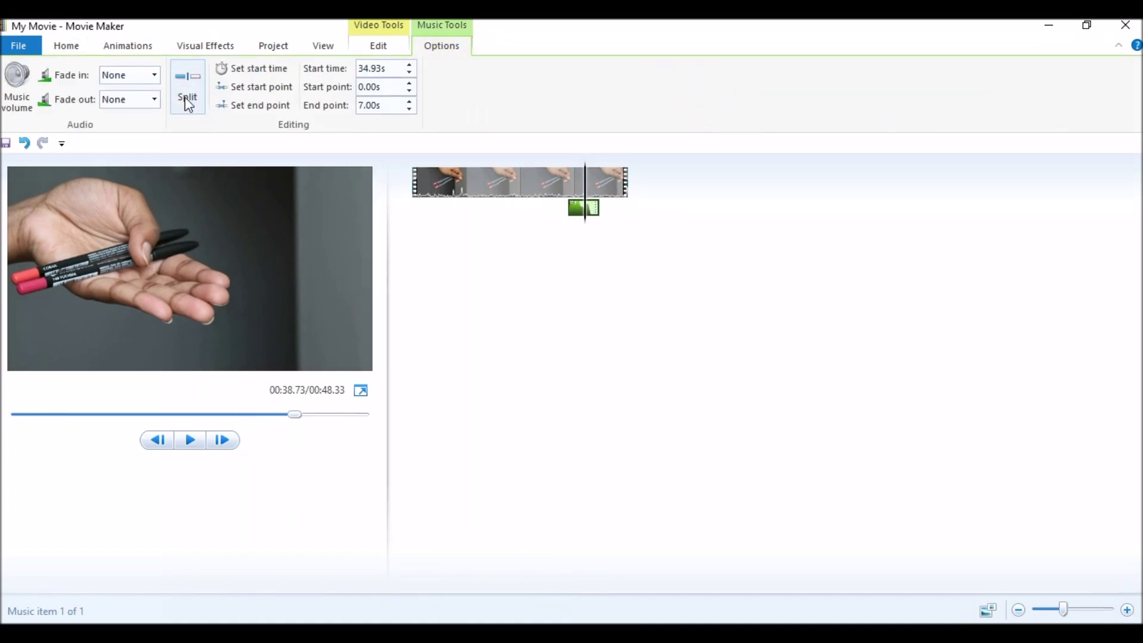
# Delete the ding's first part, move the remainder to 35.31 s, and preview it
pyautogui.click(576, 206)
pyautogui.press('Delete')
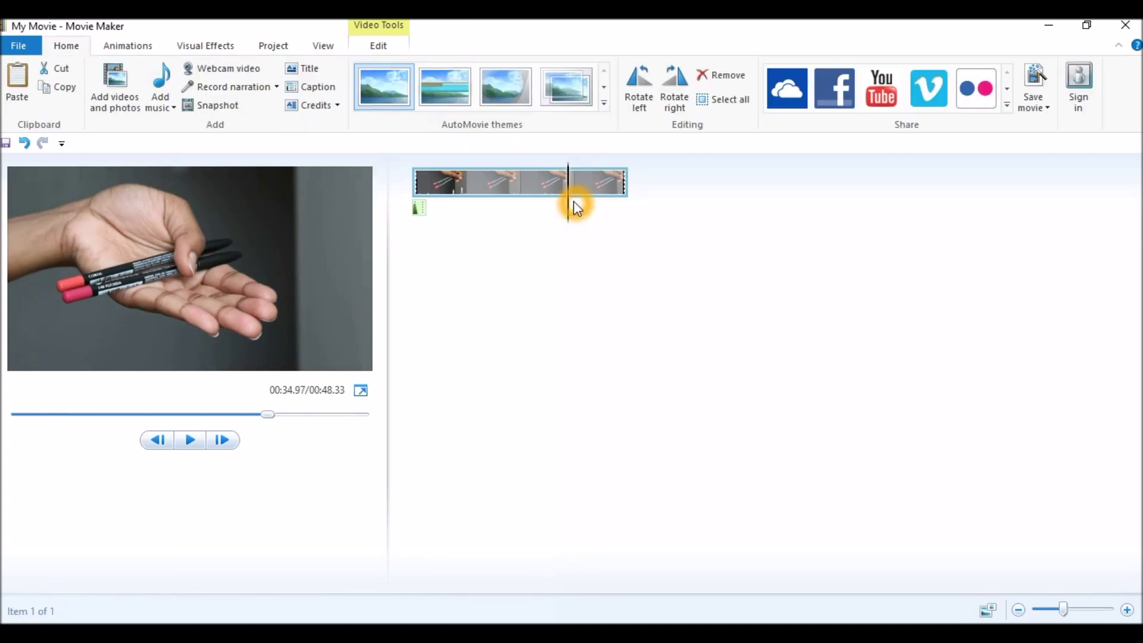
pyautogui.moveTo(415, 207); pyautogui.dragTo(575, 200)
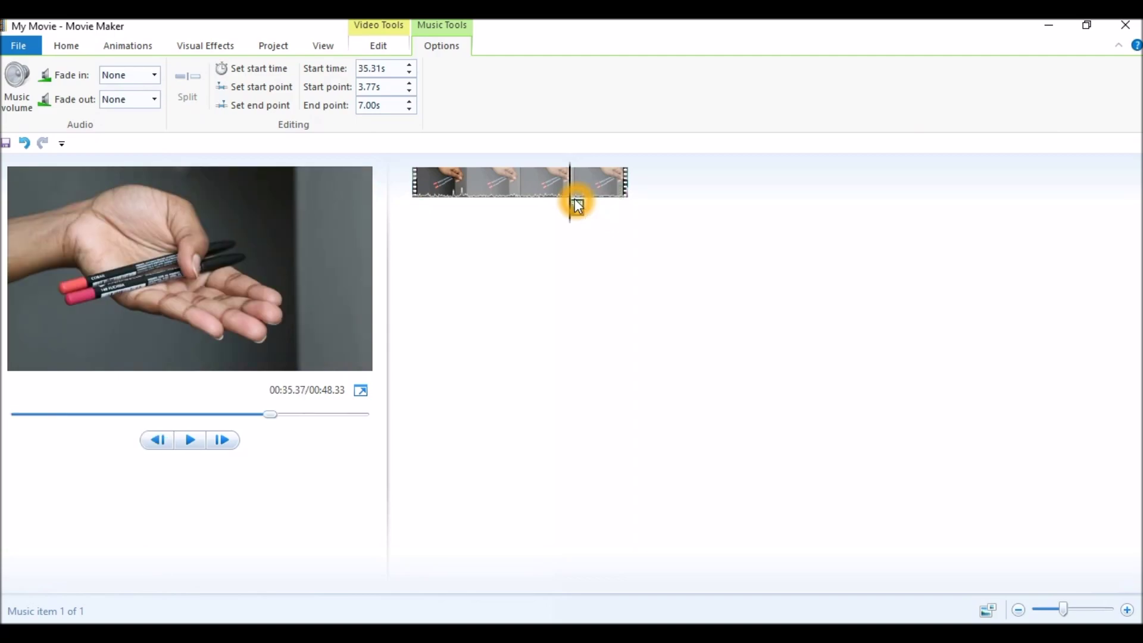
pyautogui.press('space')
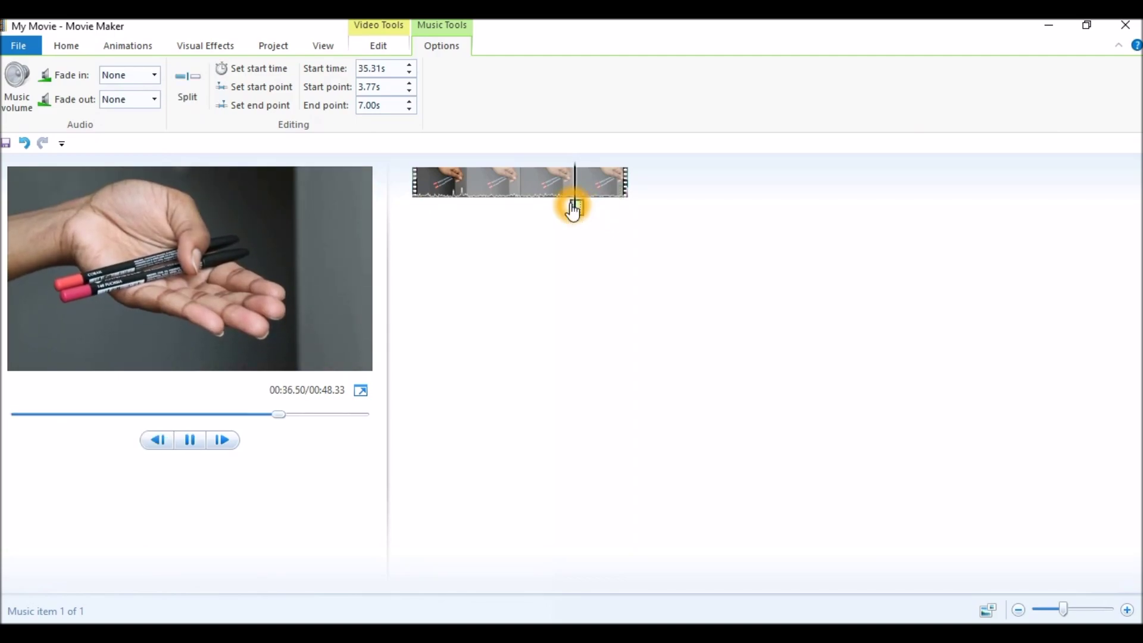
pyautogui.press('space')
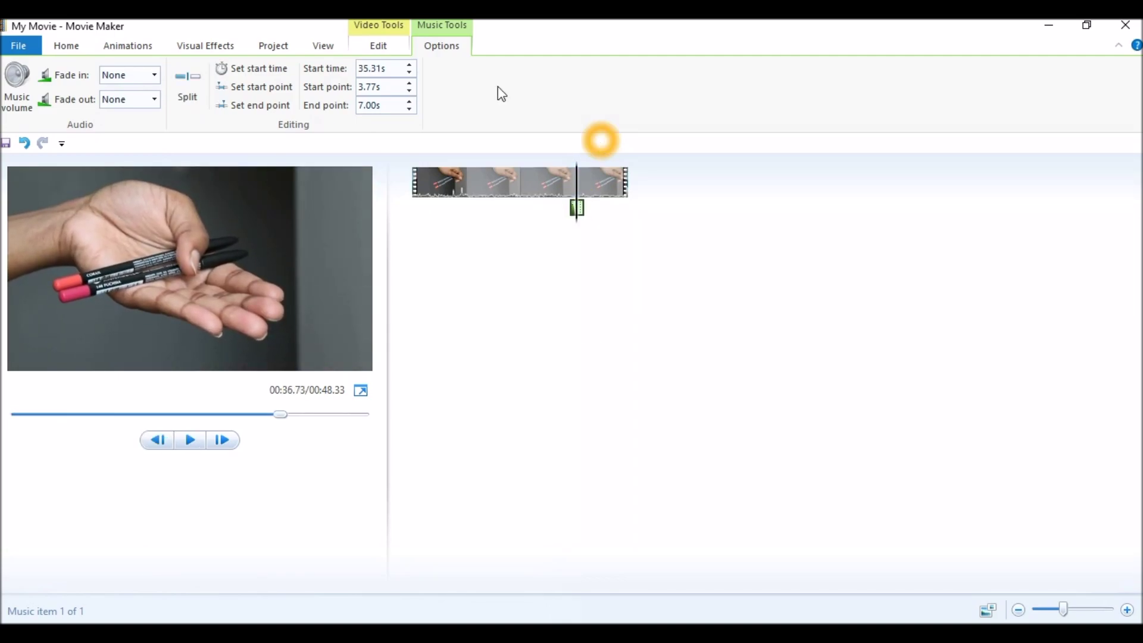
pyautogui.click(66, 50)
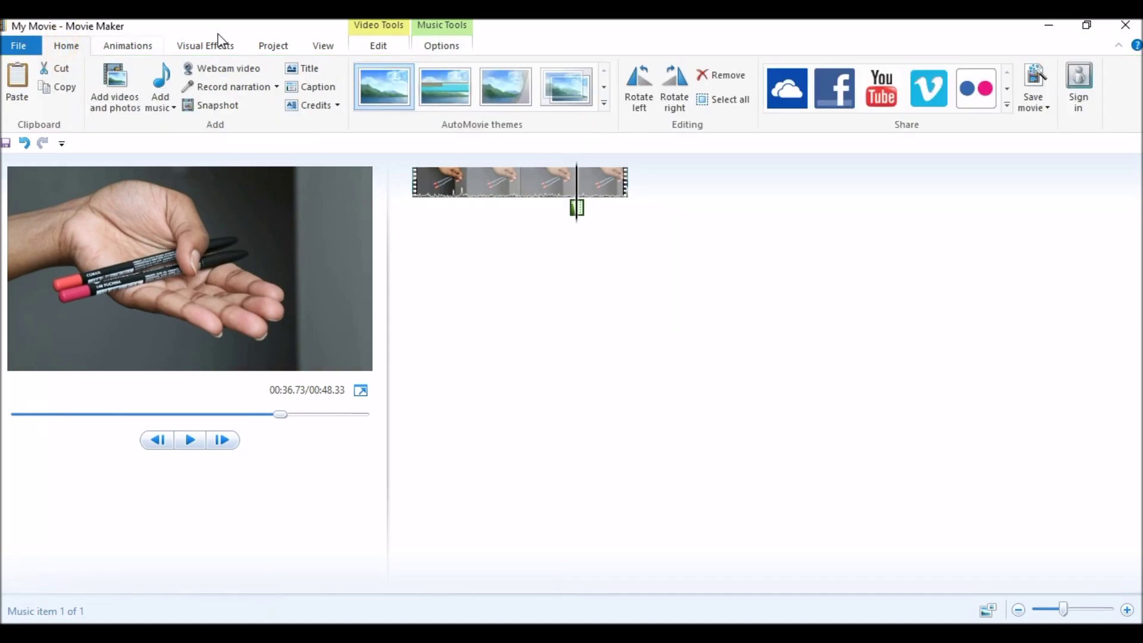
# Add a caption containing the creator's social media handle at the play position
pyautogui.click(323, 87)
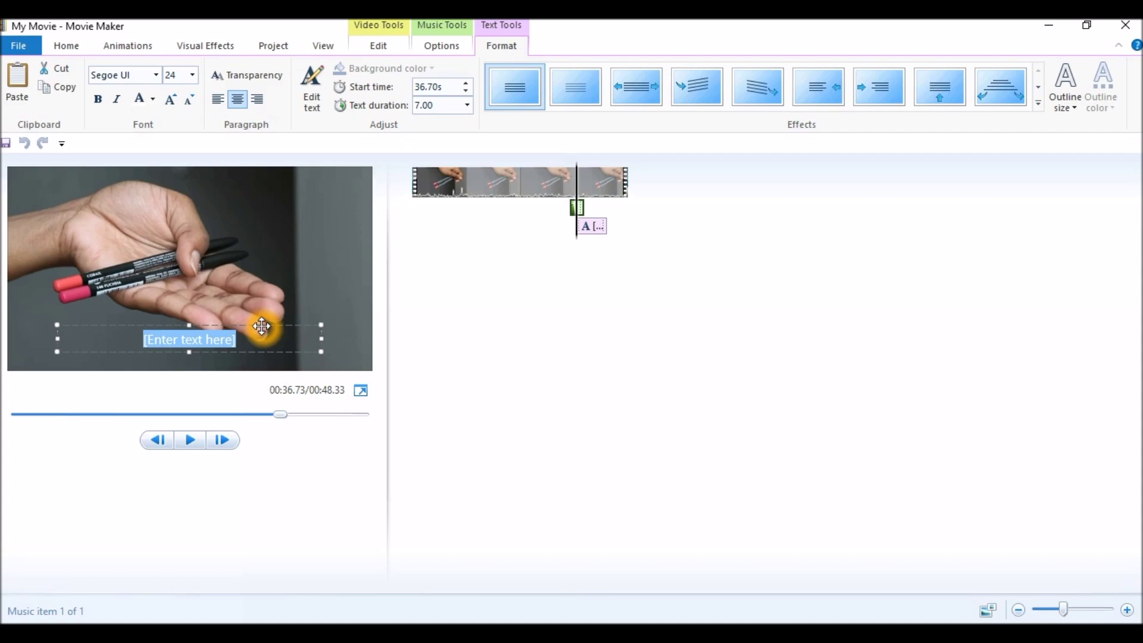
pyautogui.write('@Ann')
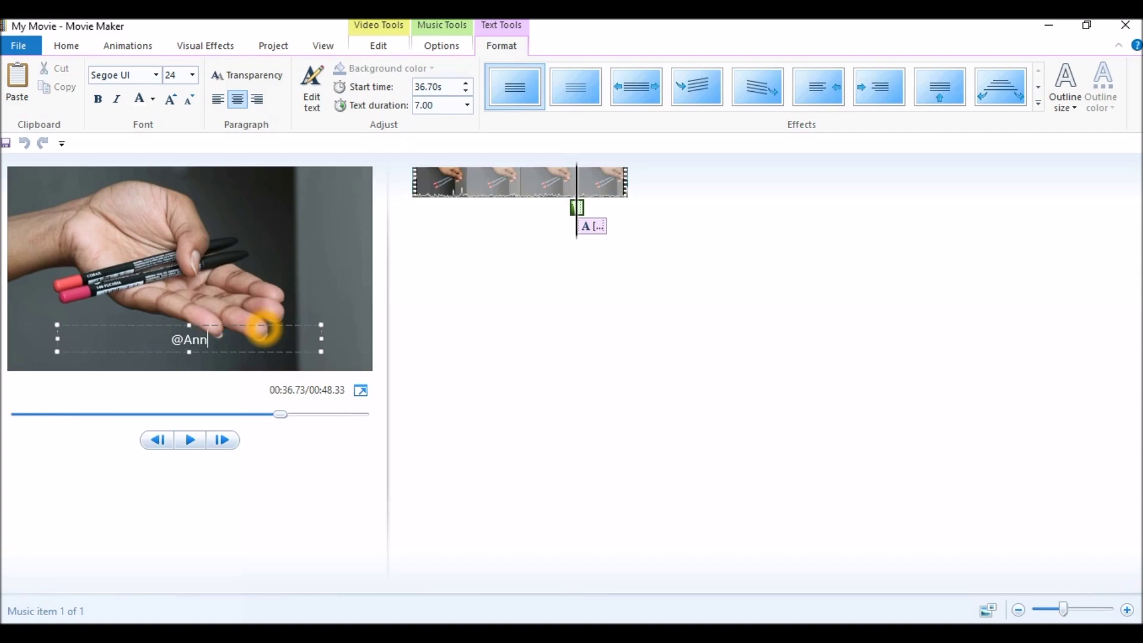
pyautogui.write('esha.adams')
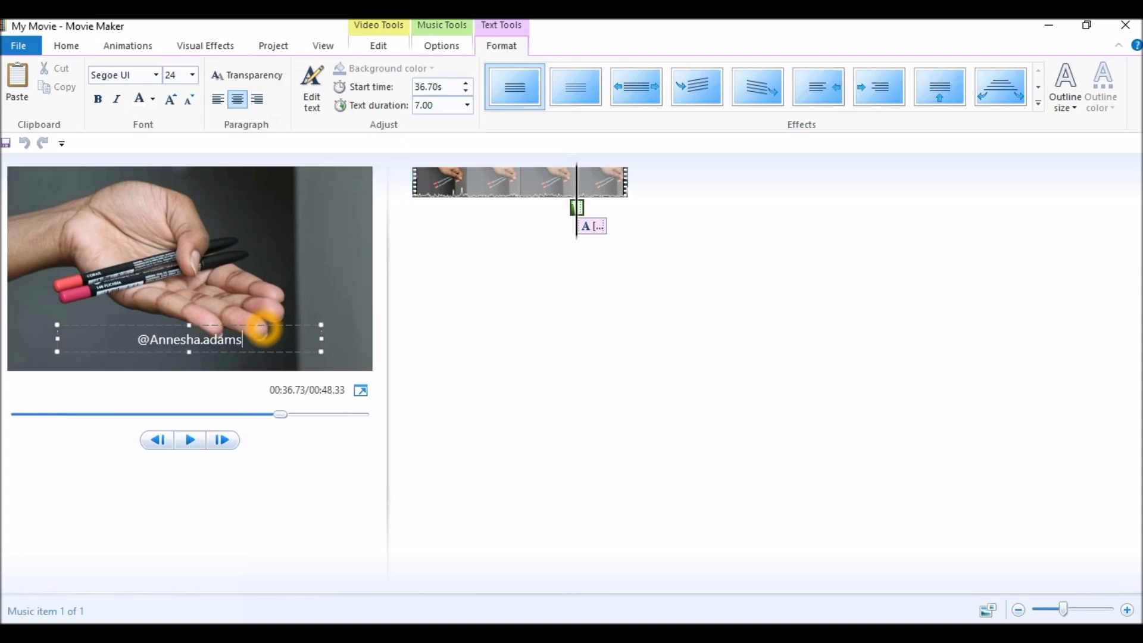
pyautogui.click(95, 350)
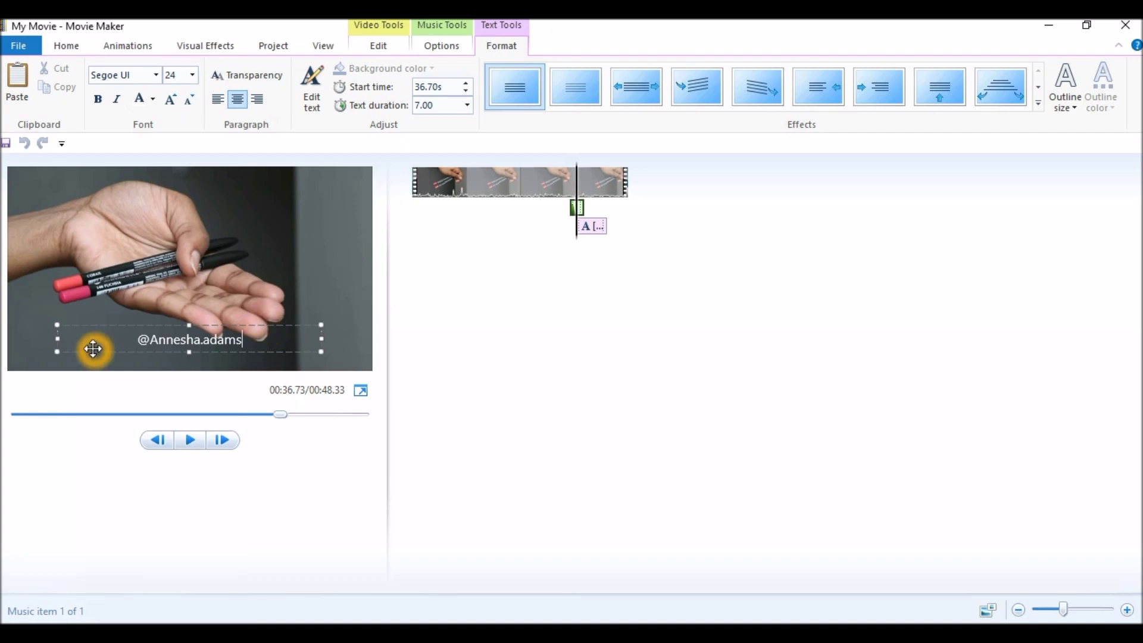
pyautogui.click(250, 325)
pyautogui.click(249, 325)
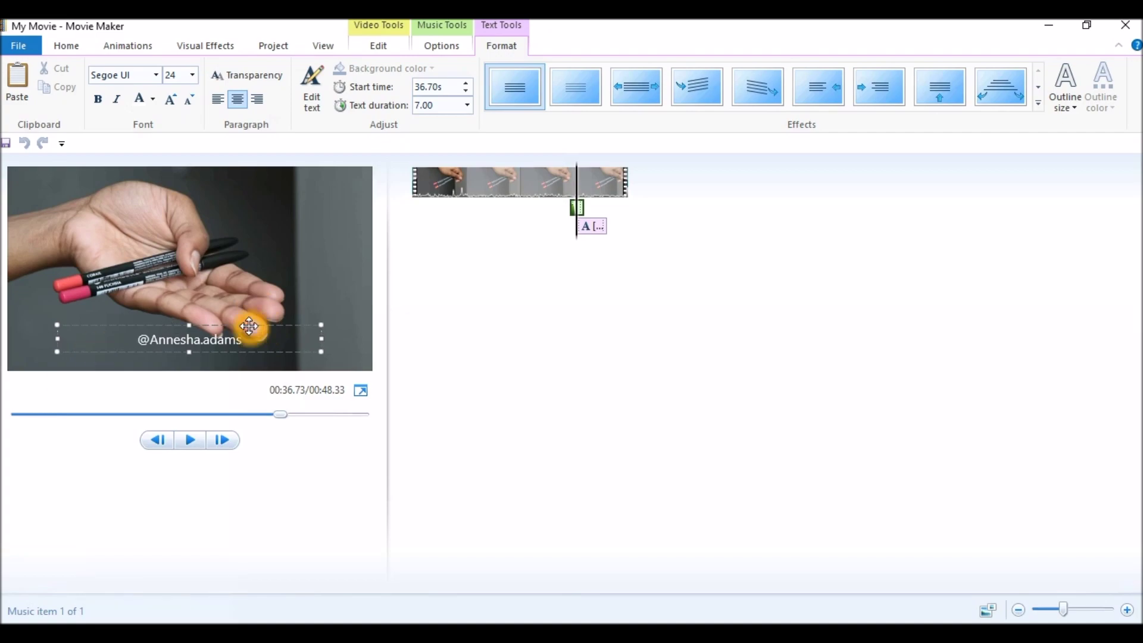
# Keep the caption's 7-second duration and select its clip on the timeline
pyautogui.hotkey('ctrl', 'a')
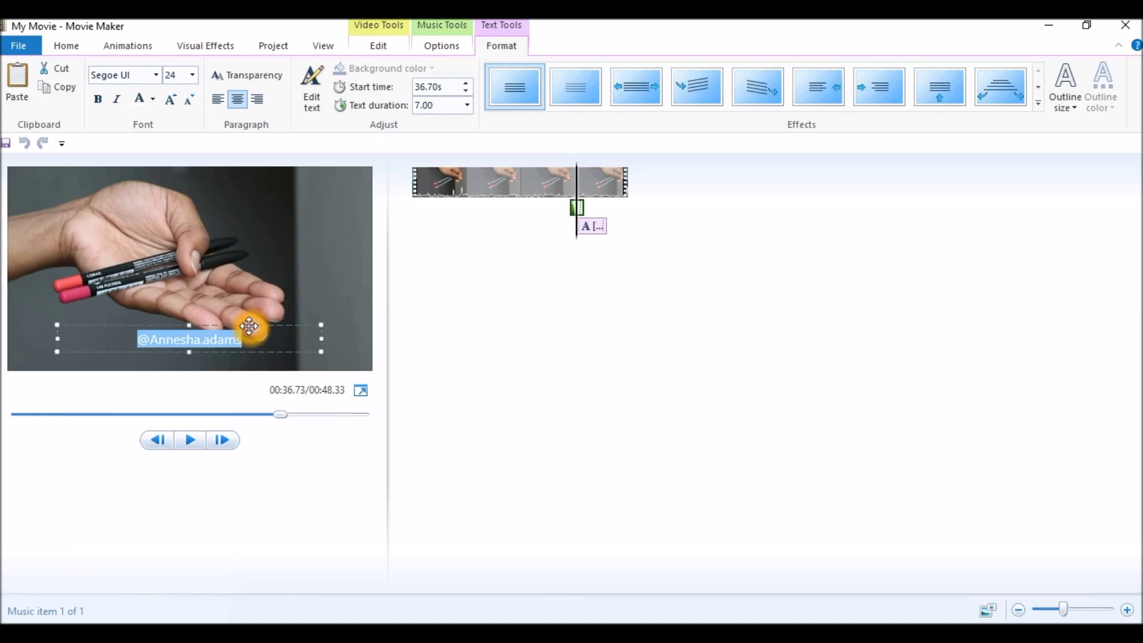
pyautogui.click(469, 108)
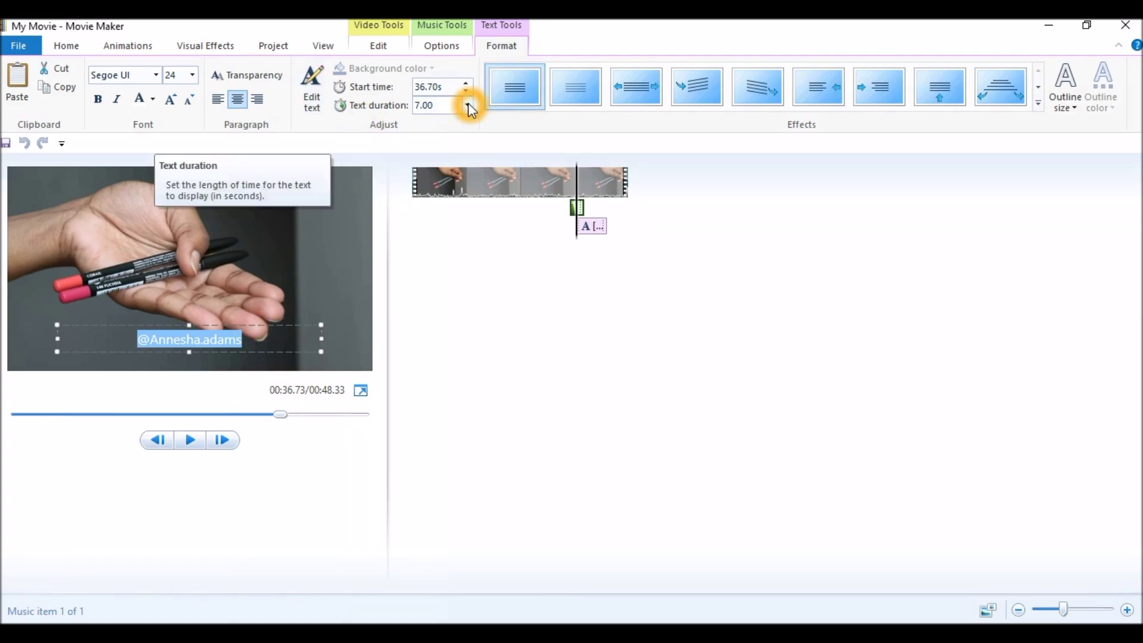
pyautogui.click(468, 104)
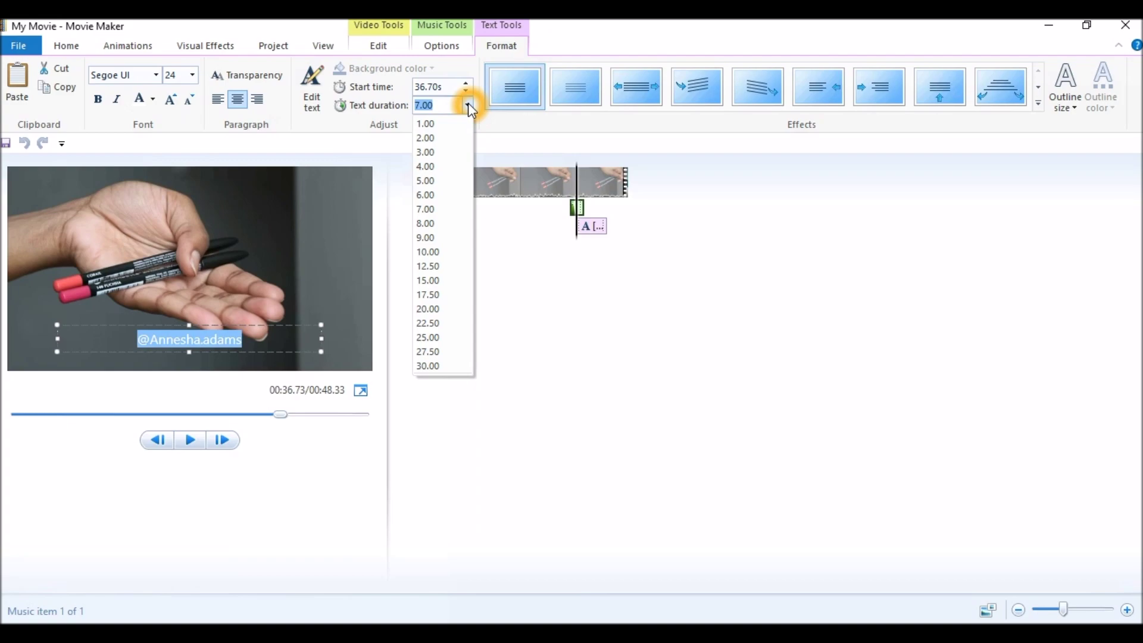
pyautogui.click(586, 229)
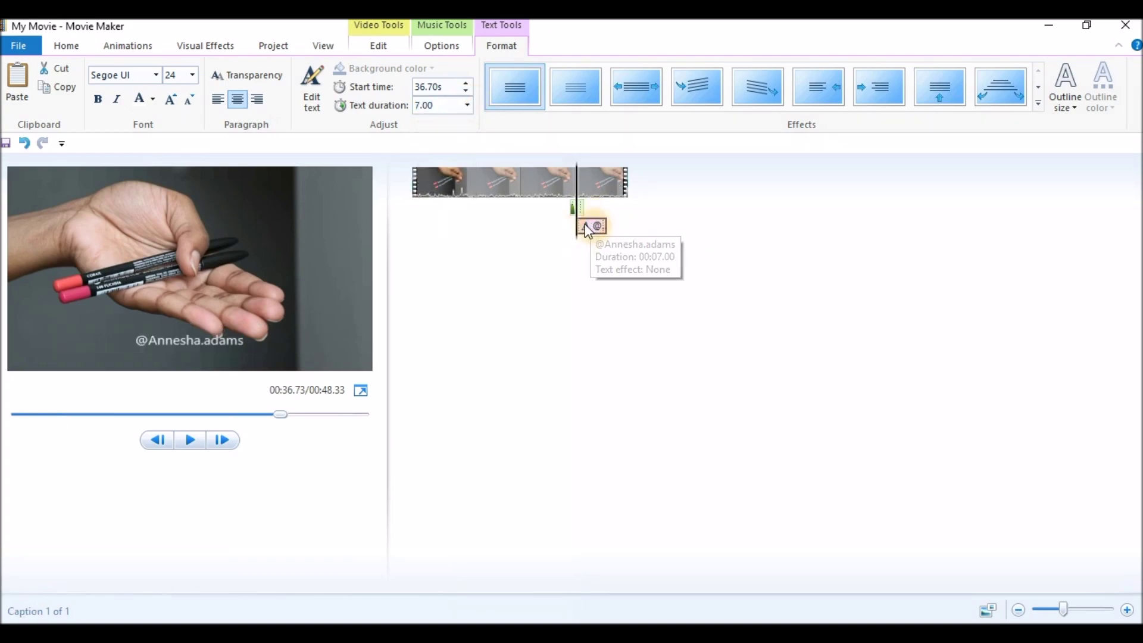
# Start the caption at 35.31 s and format it in Perpetua Titling MT, size 12
pyautogui.moveTo(587, 226); pyautogui.dragTo(571, 225)
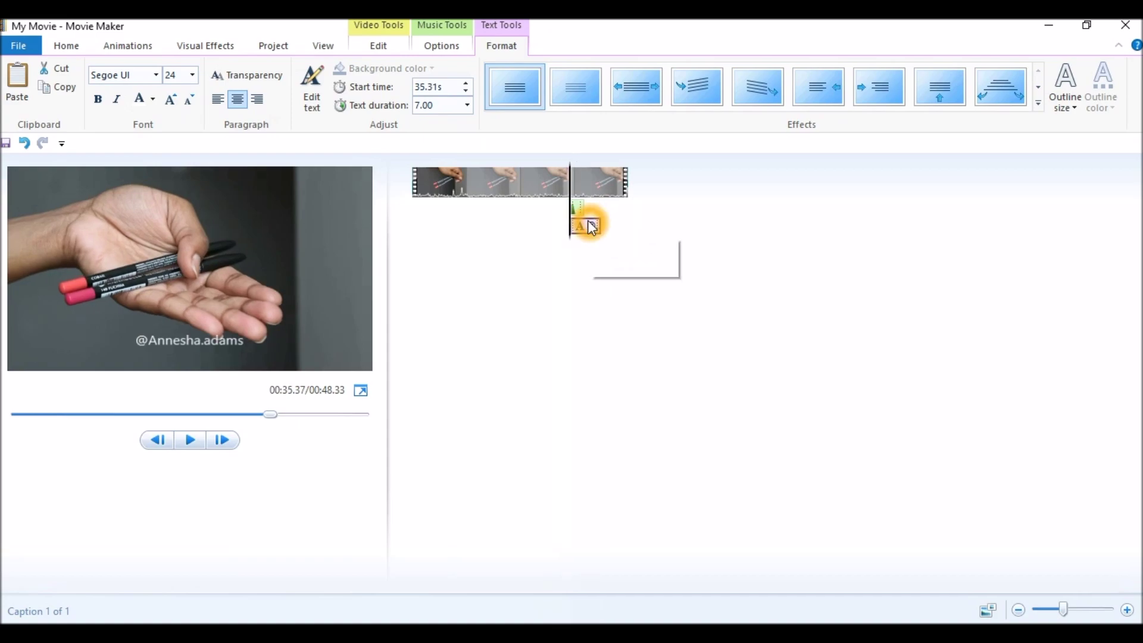
pyautogui.click(157, 75)
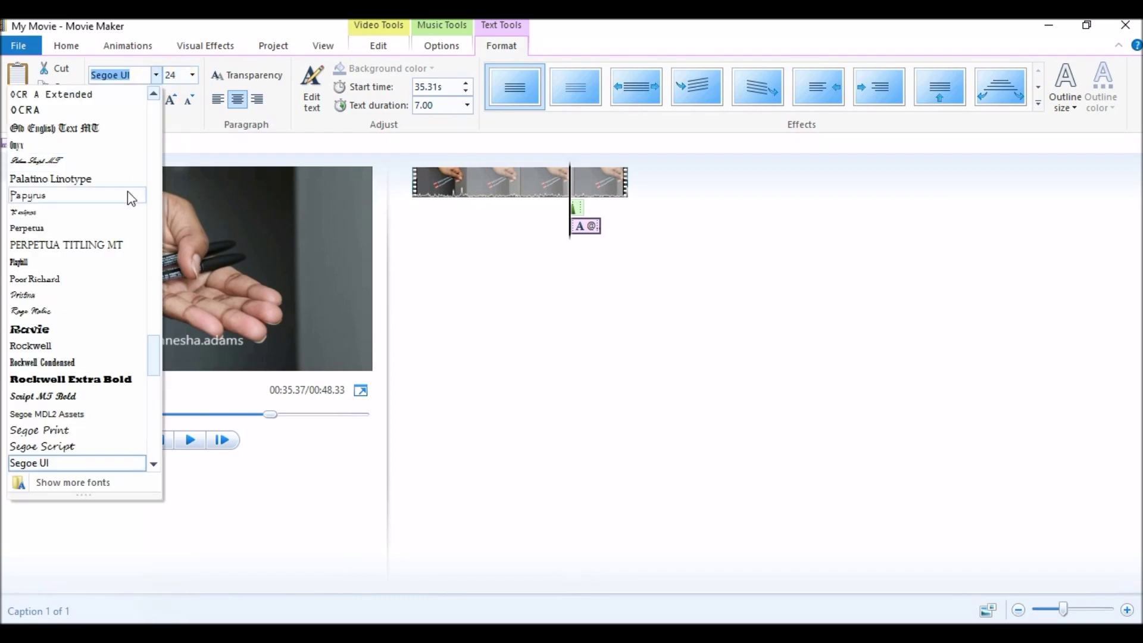
pyautogui.click(120, 244)
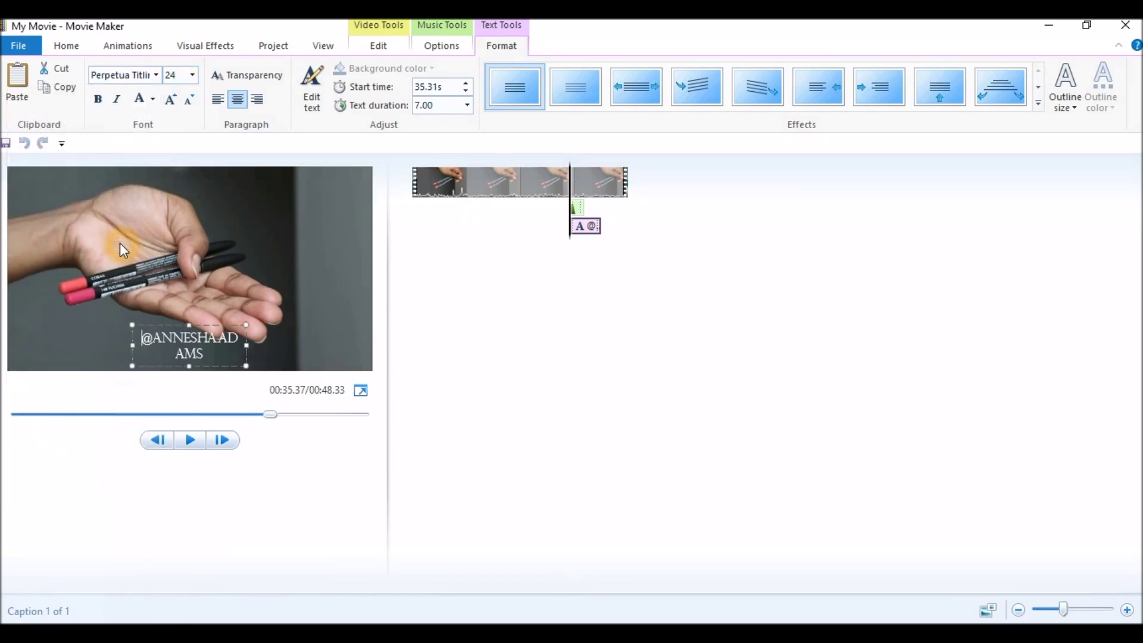
pyautogui.click(192, 75)
pyautogui.click(184, 162)
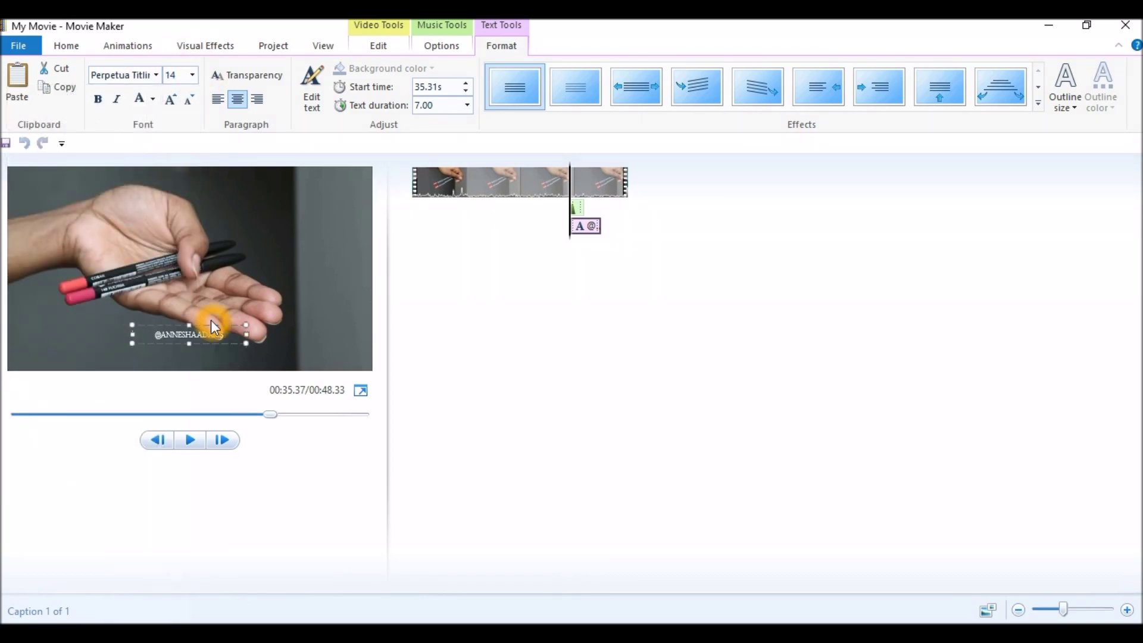
pyautogui.click(196, 76)
pyautogui.click(178, 151)
# Place the caption box in the video's top-right corner and narrow it
pyautogui.moveTo(216, 324); pyautogui.dragTo(348, 179)
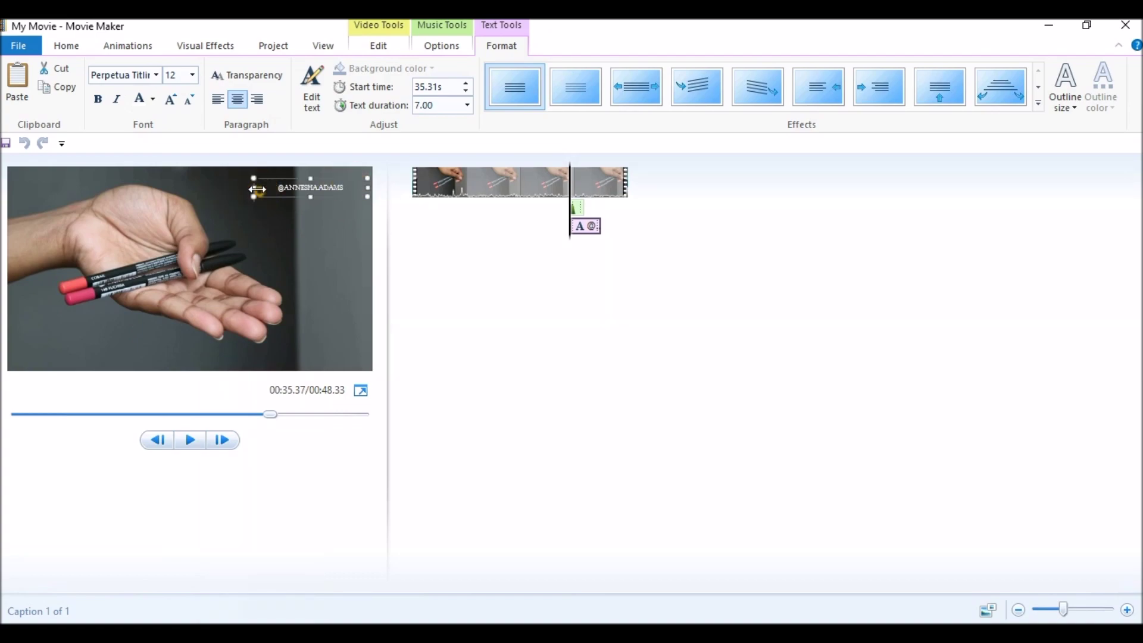
pyautogui.moveTo(257, 189); pyautogui.dragTo(283, 188)
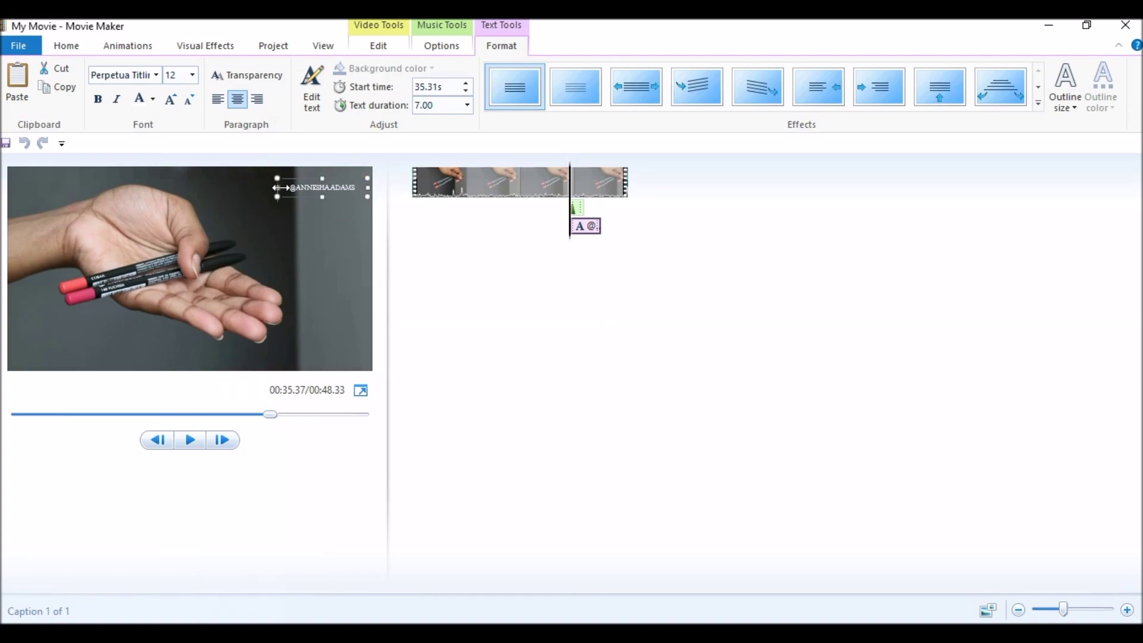
pyautogui.click(347, 187)
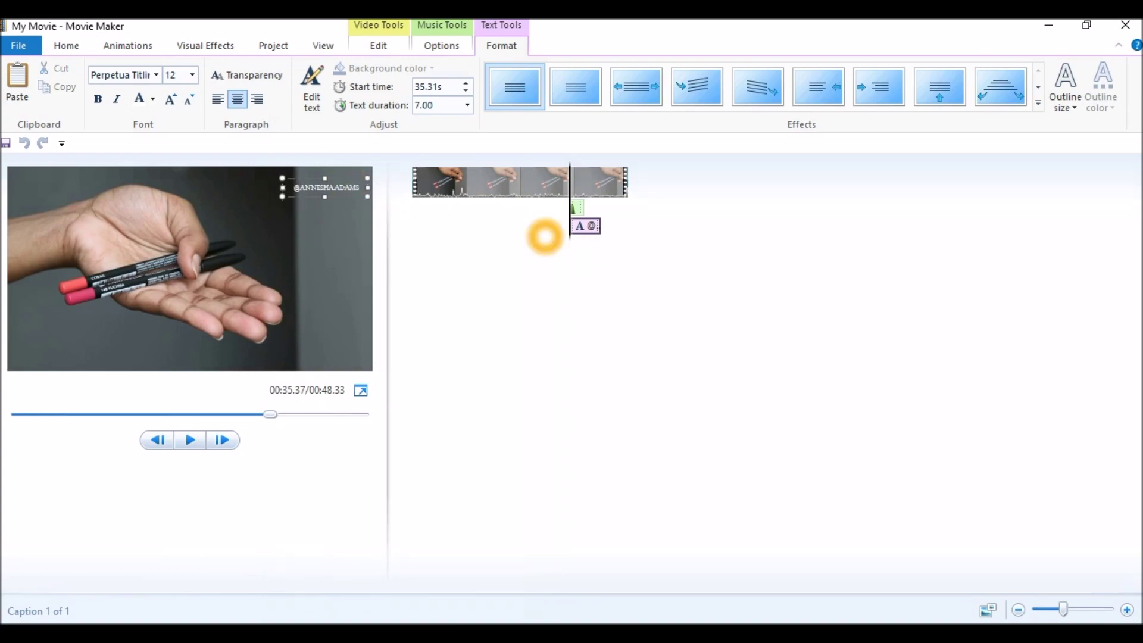
pyautogui.click(468, 106)
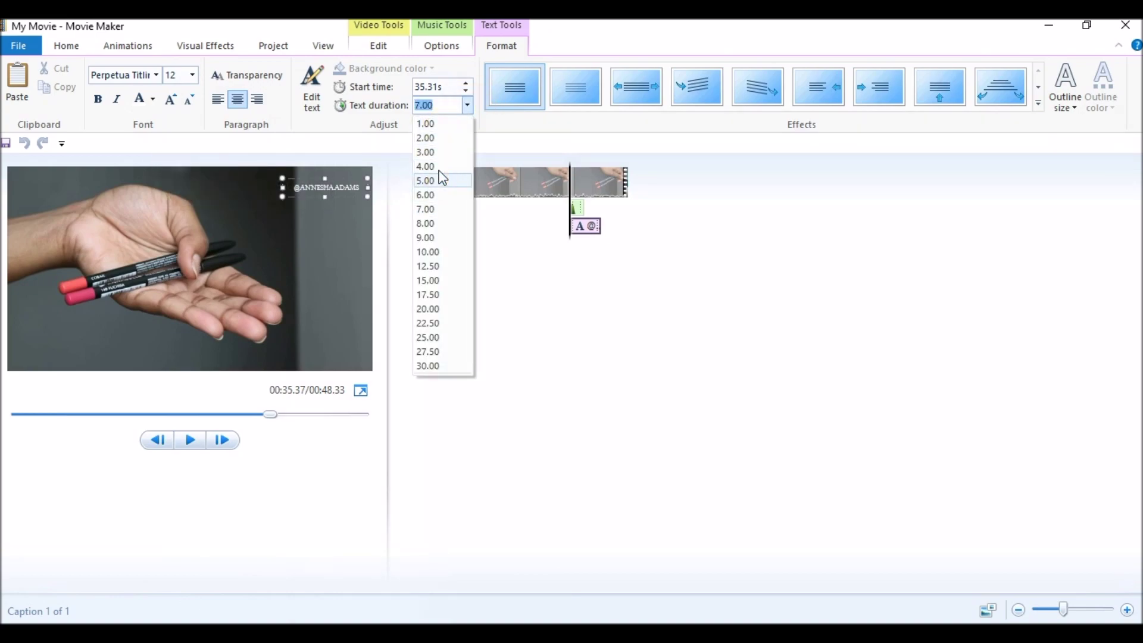
# Set the caption's text duration to 3.00 seconds
pyautogui.click(428, 152)
pyautogui.click(604, 232)
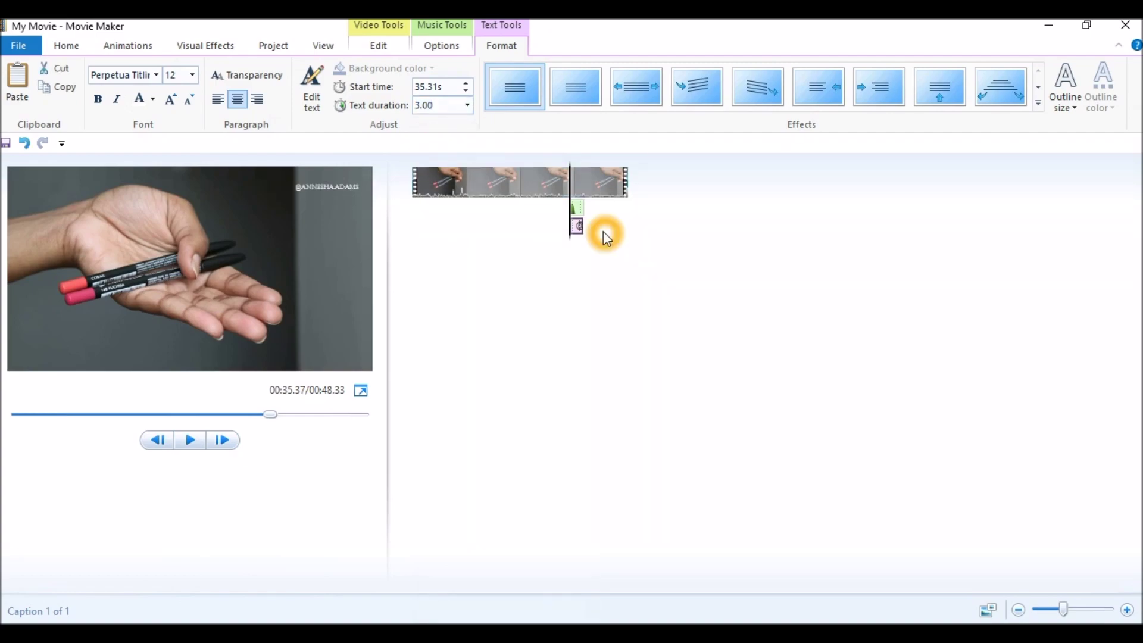
pyautogui.click(502, 106)
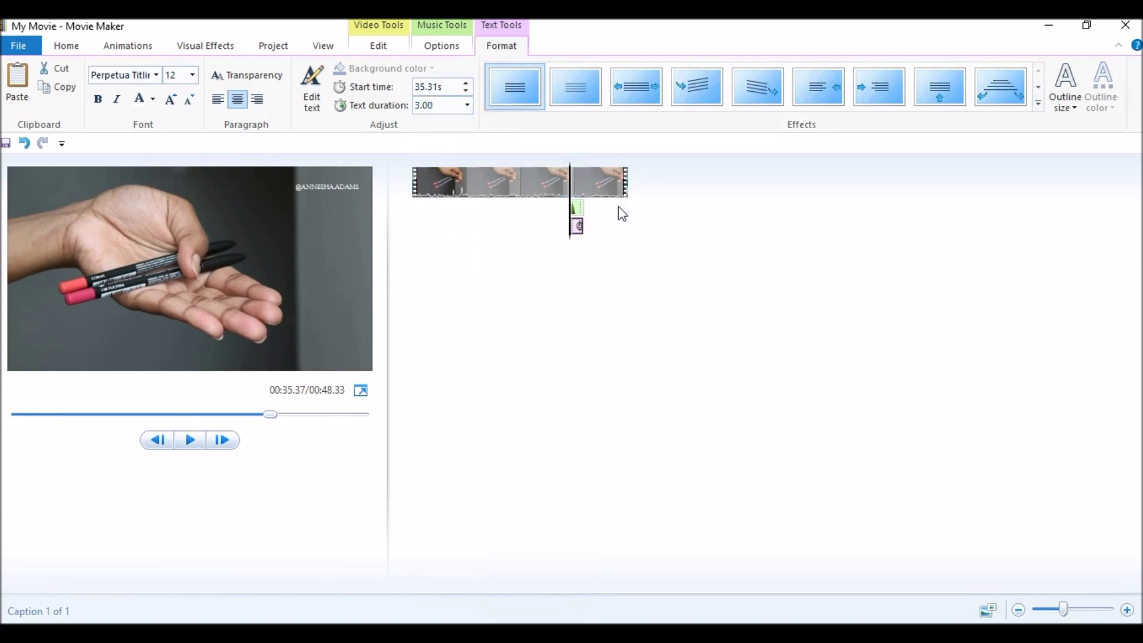
pyautogui.click(574, 230)
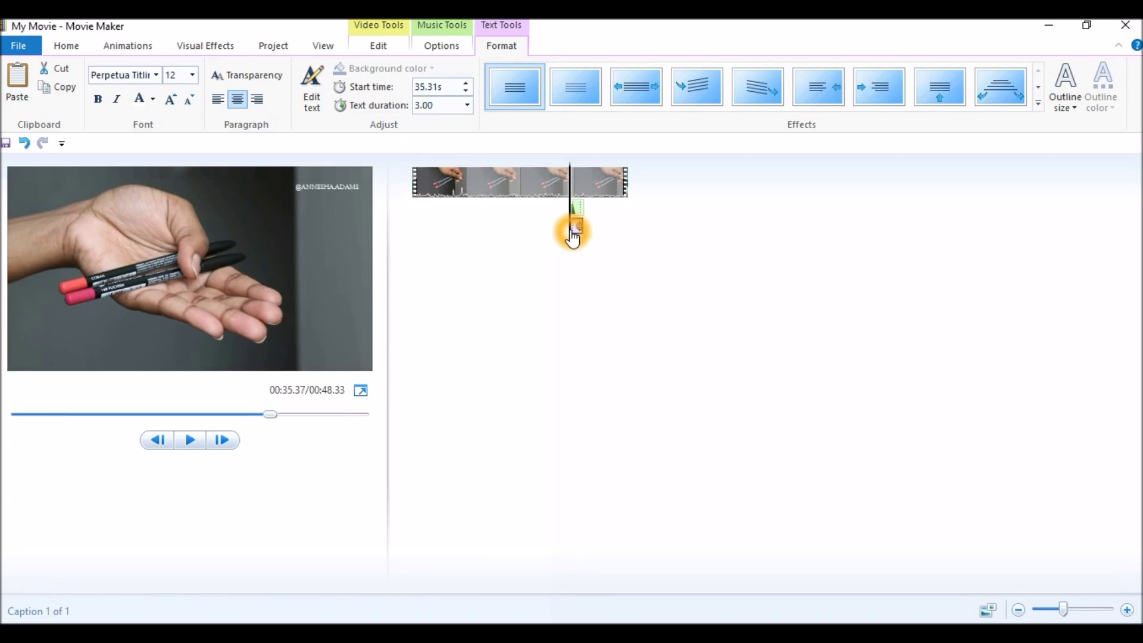
# Preview playback from just before the caption, then select the sound clip beneath it
pyautogui.press('space')
pyautogui.press('space')
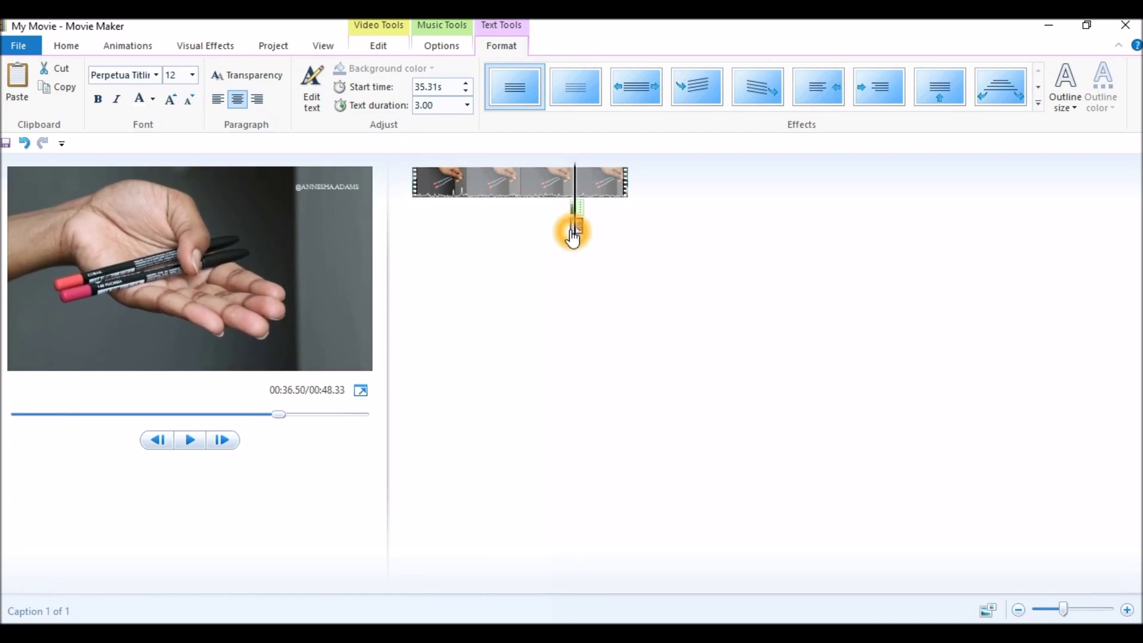
pyautogui.click(579, 240)
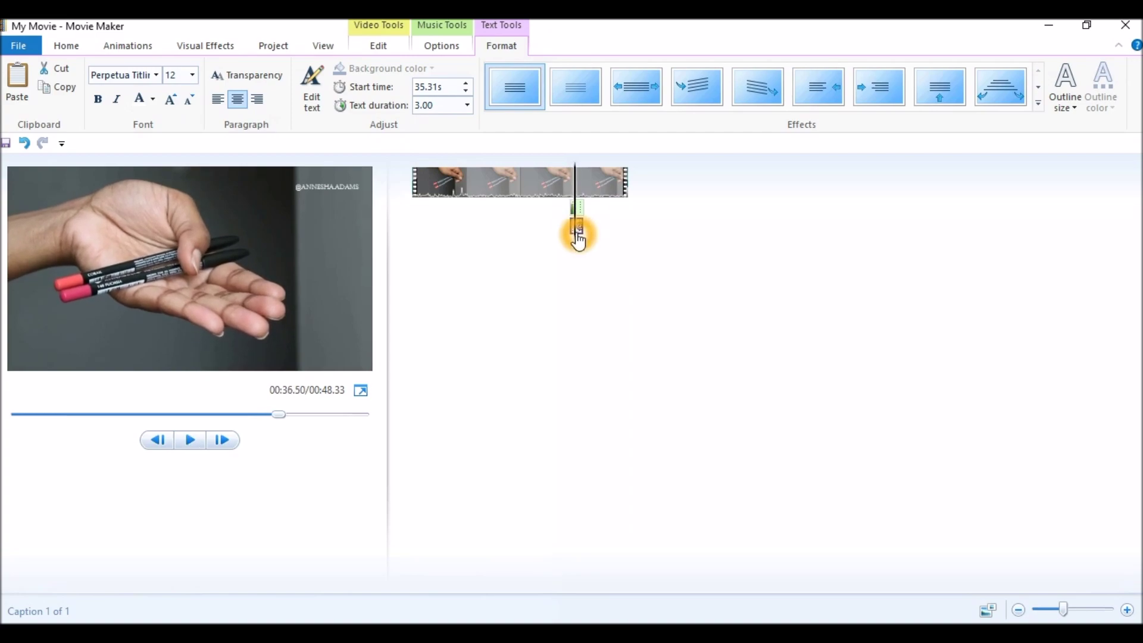
pyautogui.moveTo(579, 240); pyautogui.dragTo(549, 242)
pyautogui.click(549, 239)
pyautogui.press('space')
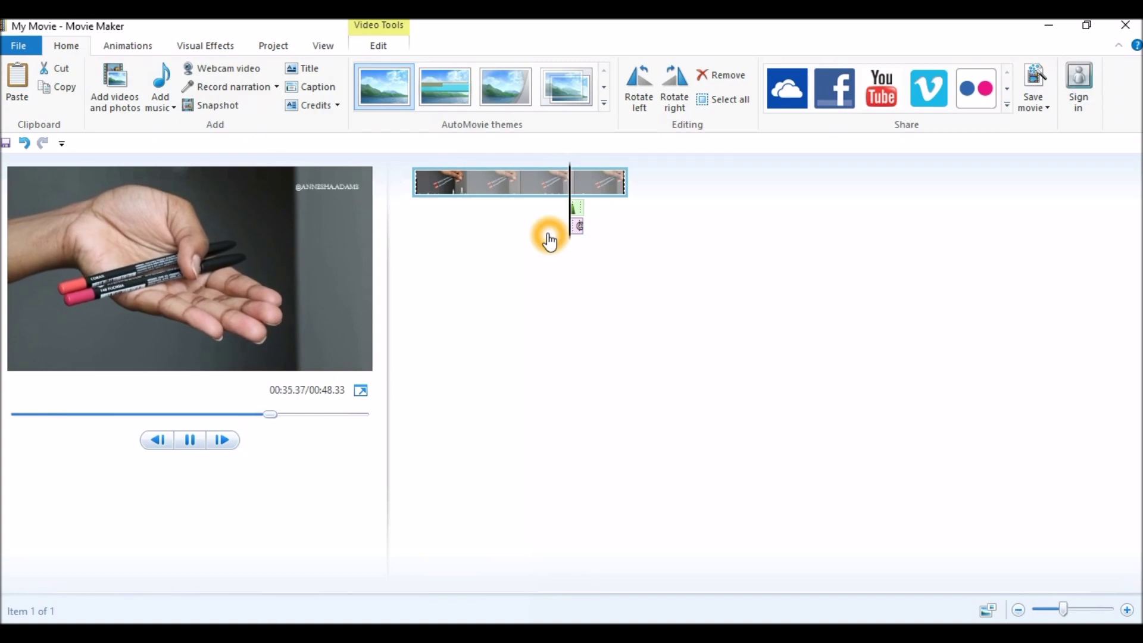
pyautogui.press('space')
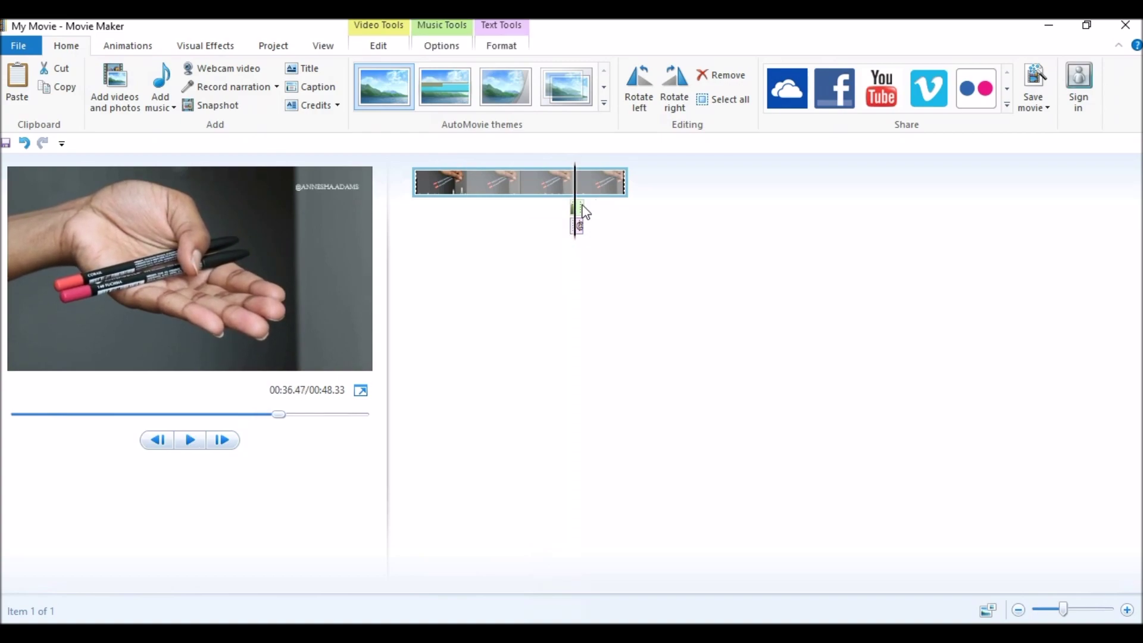
pyautogui.click(576, 208)
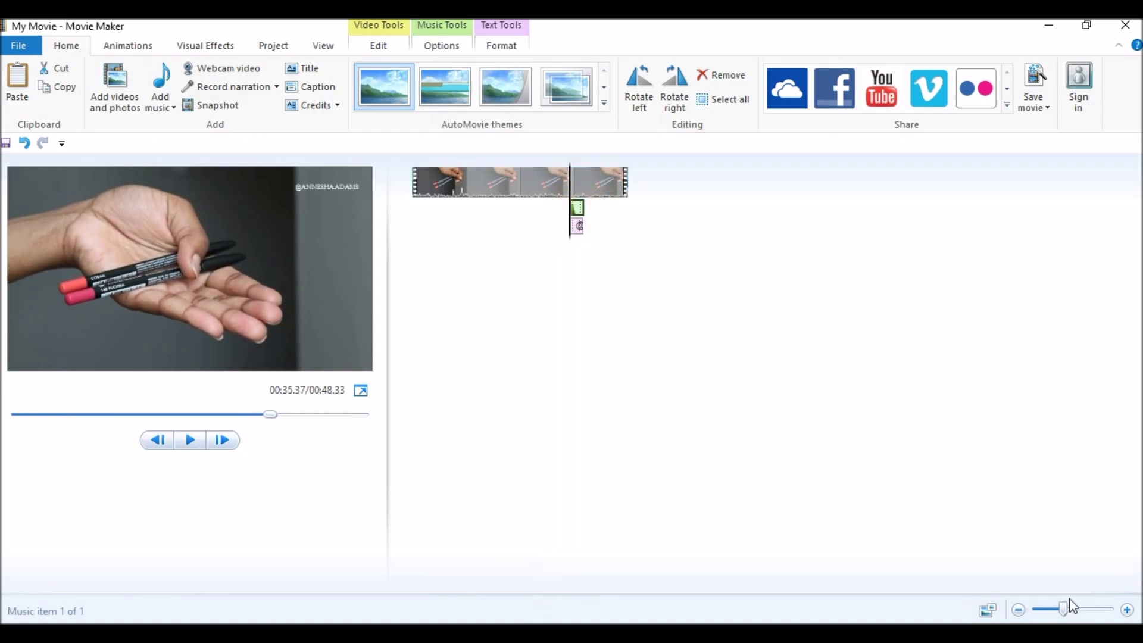
pyautogui.click(1064, 608)
# Split the ding at 4.23 s, delete the front piece, and move the rest to 35.33 s
pyautogui.moveTo(1062, 607); pyautogui.dragTo(1111, 605)
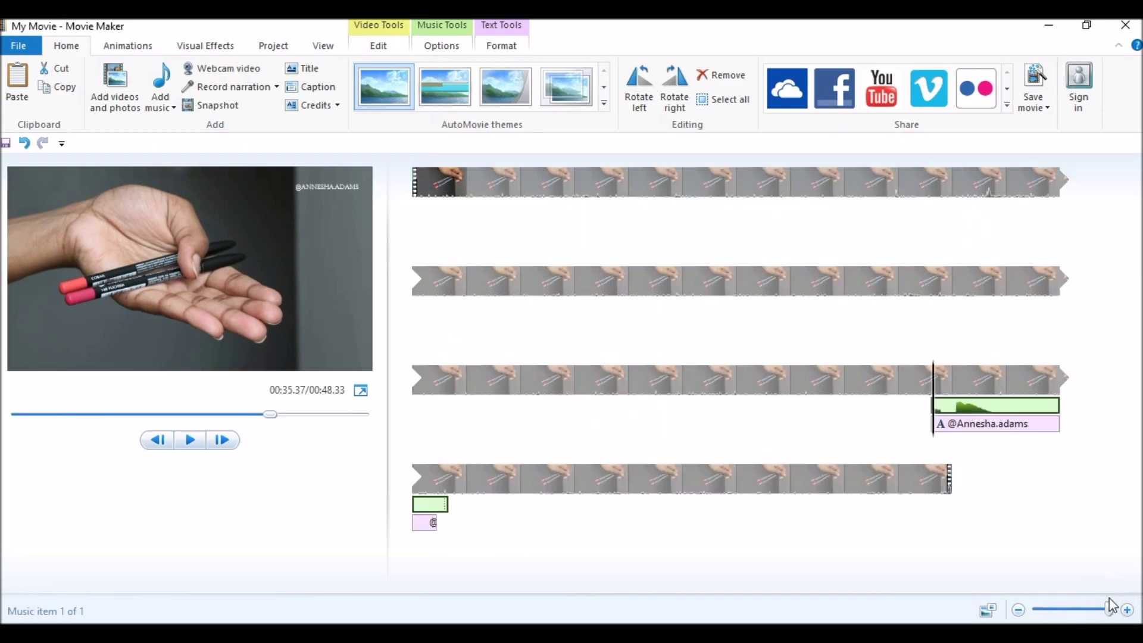
pyautogui.moveTo(932, 429); pyautogui.dragTo(958, 439)
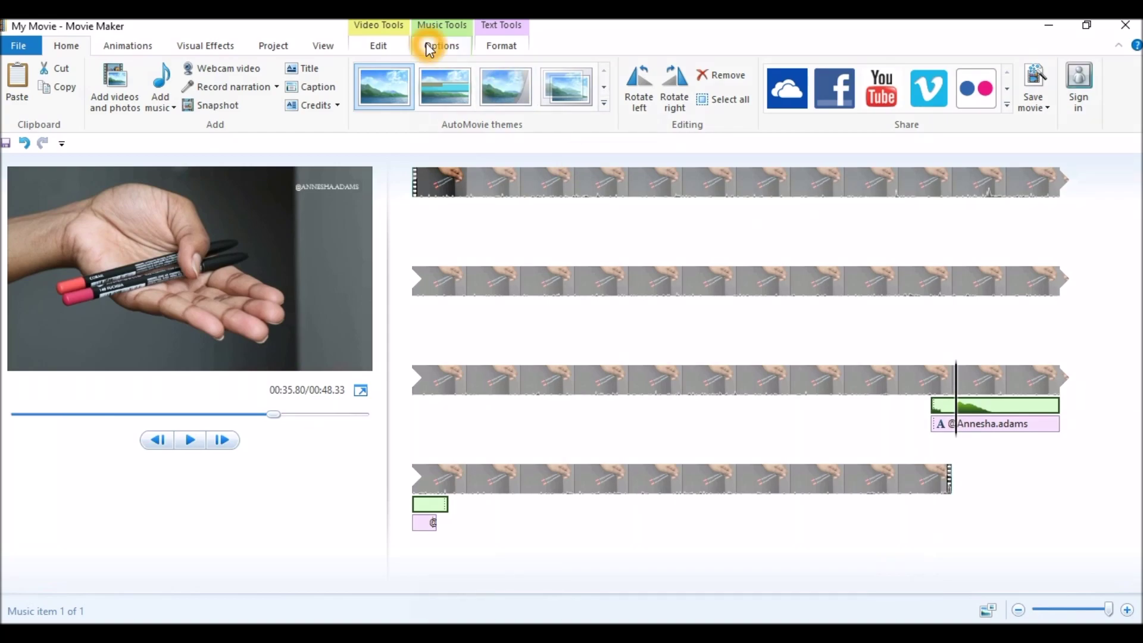
pyautogui.click(434, 50)
pyautogui.click(189, 89)
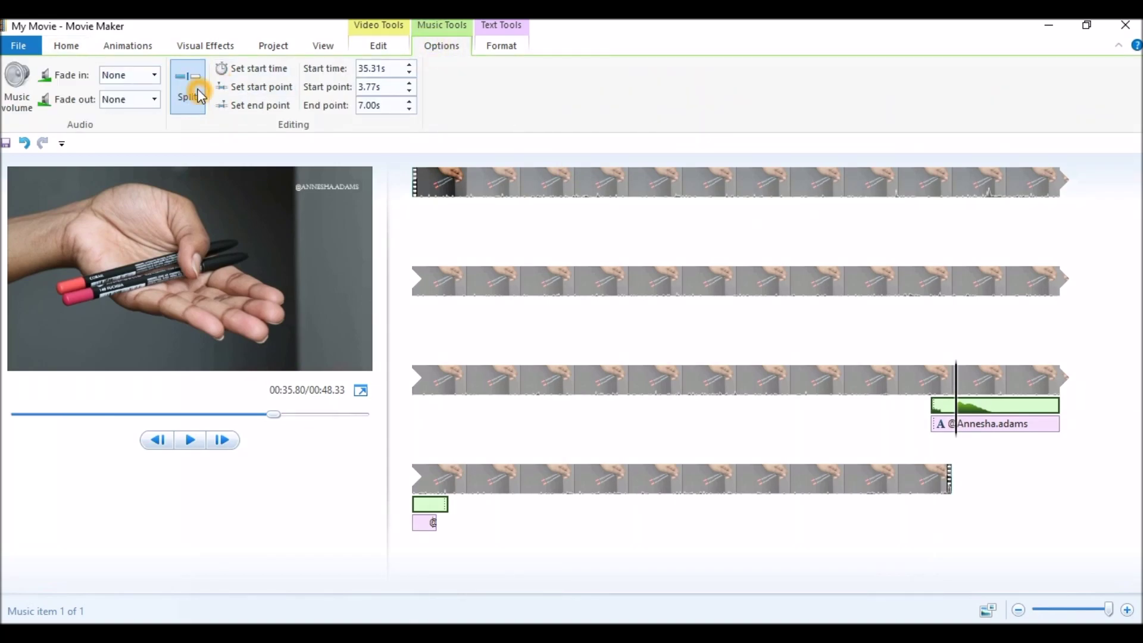
pyautogui.click(944, 406)
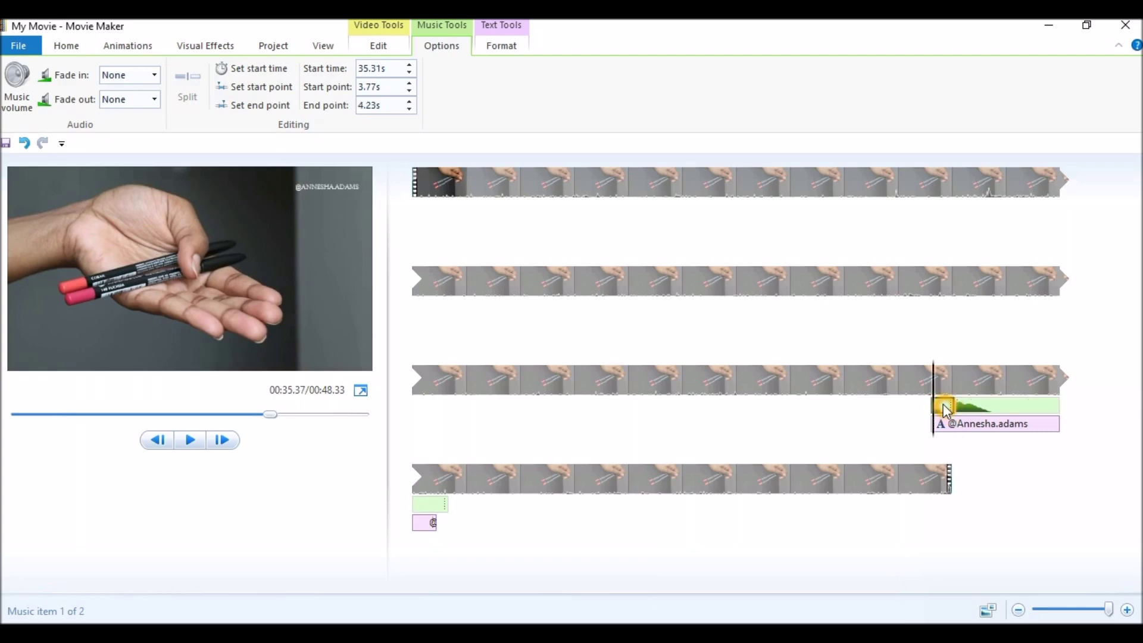
pyautogui.press('Delete')
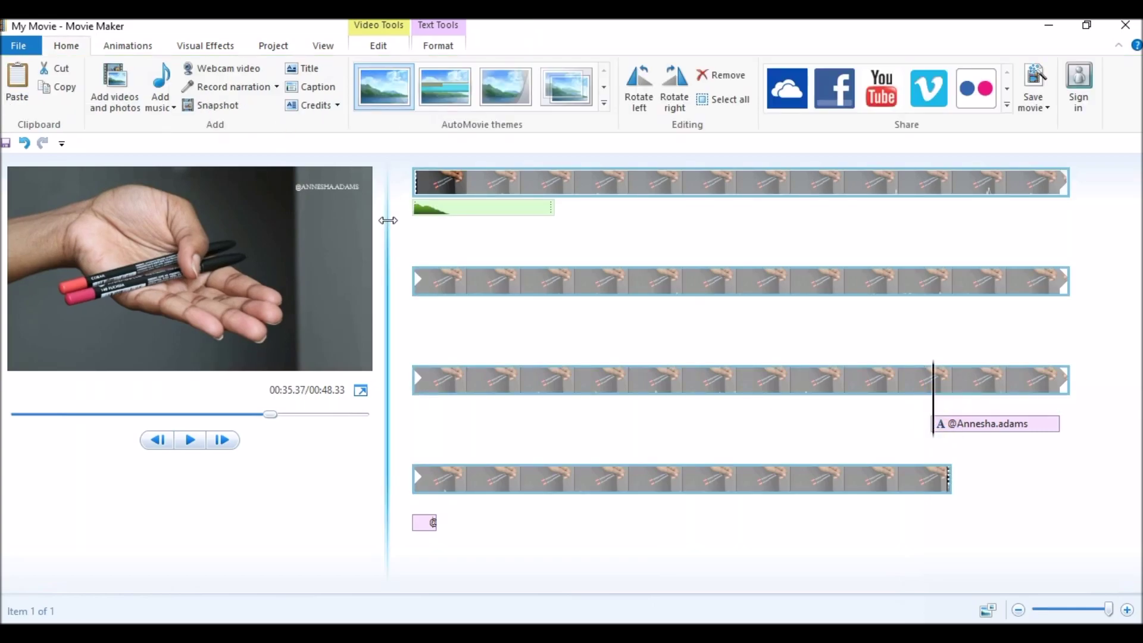
pyautogui.moveTo(428, 217); pyautogui.dragTo(938, 403)
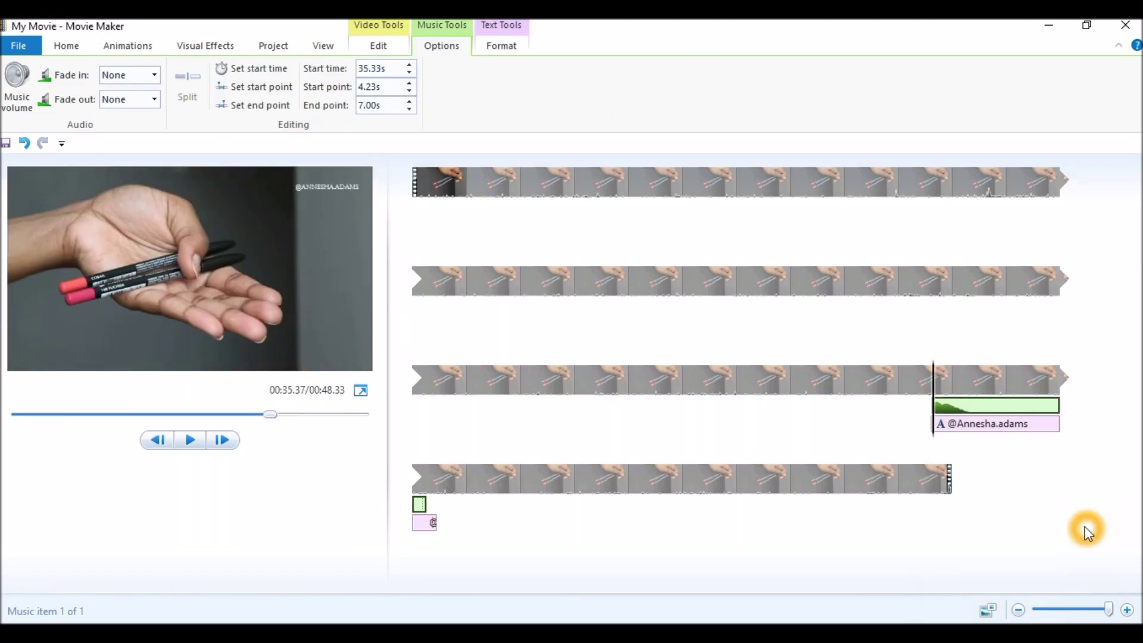
pyautogui.press('space')
pyautogui.press('space')
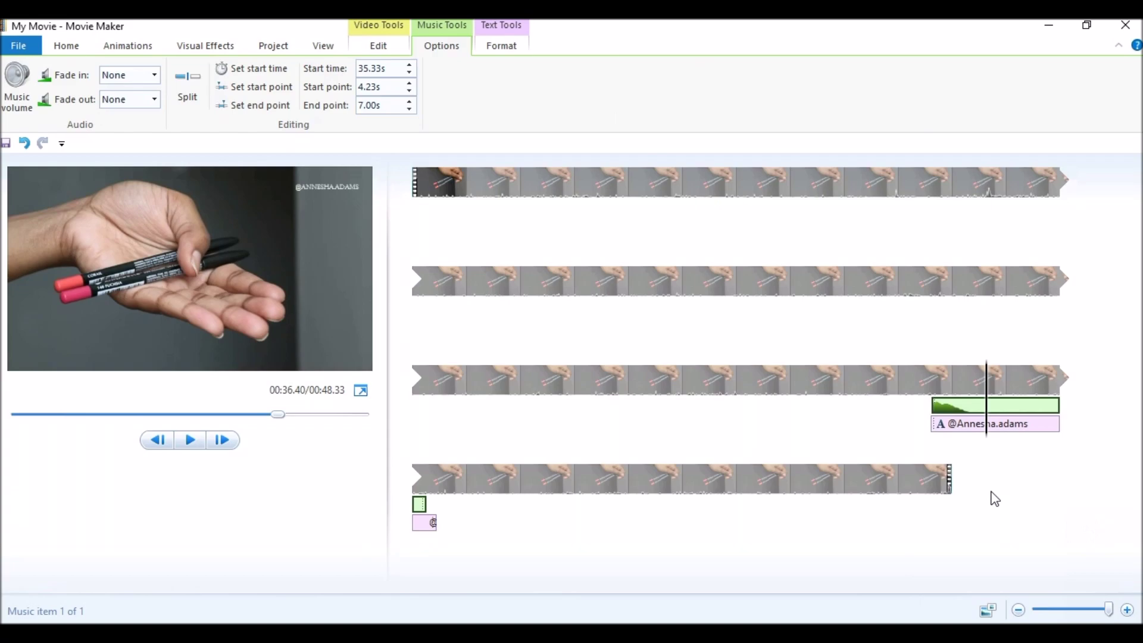
pyautogui.click(949, 409)
pyautogui.moveTo(949, 429); pyautogui.dragTo(934, 429)
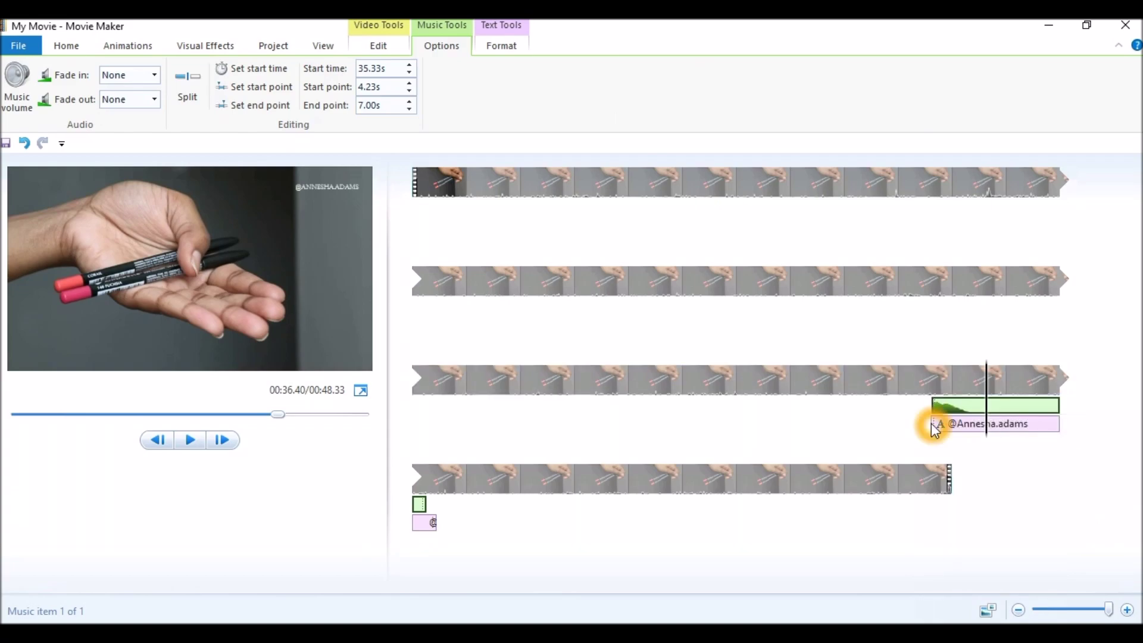
pyautogui.click(930, 391)
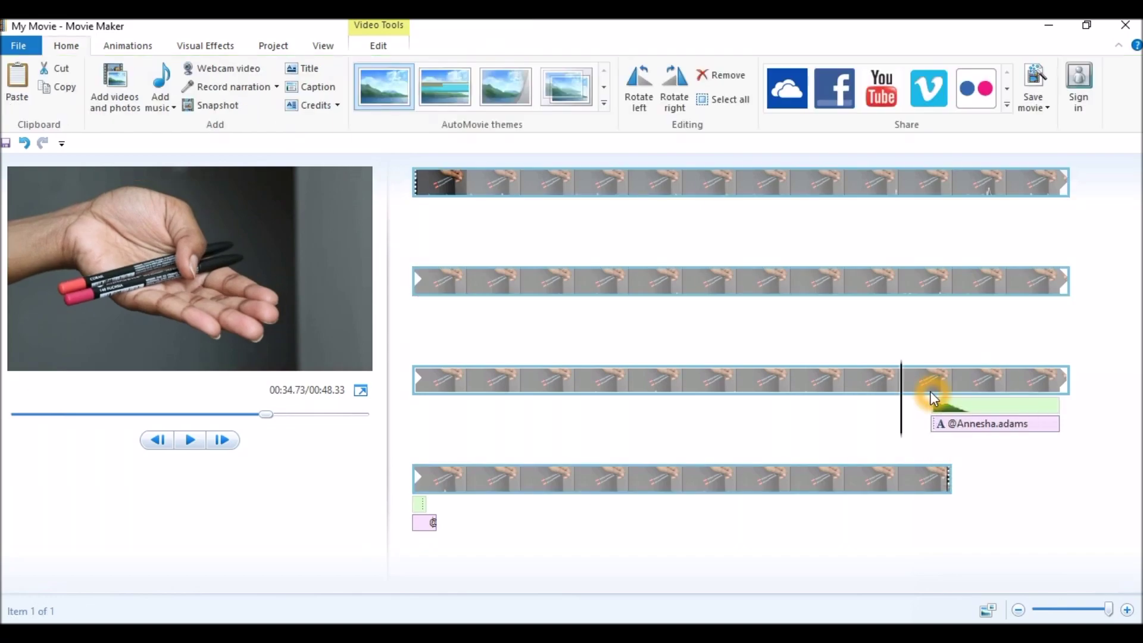
pyautogui.click(893, 424)
pyautogui.click(902, 423)
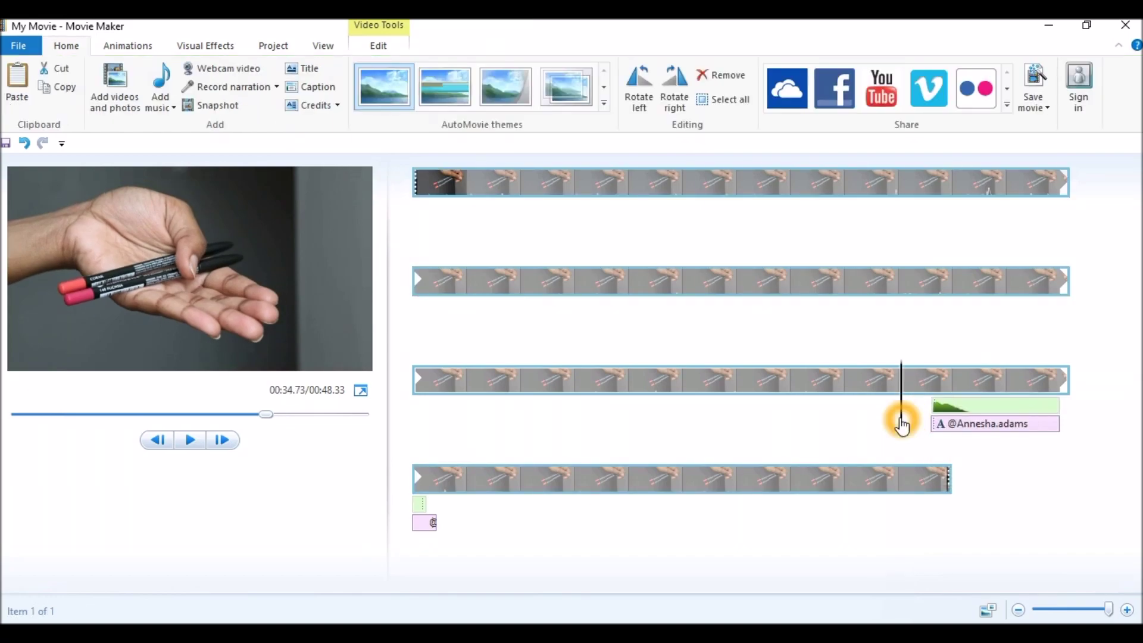
pyautogui.click(942, 424)
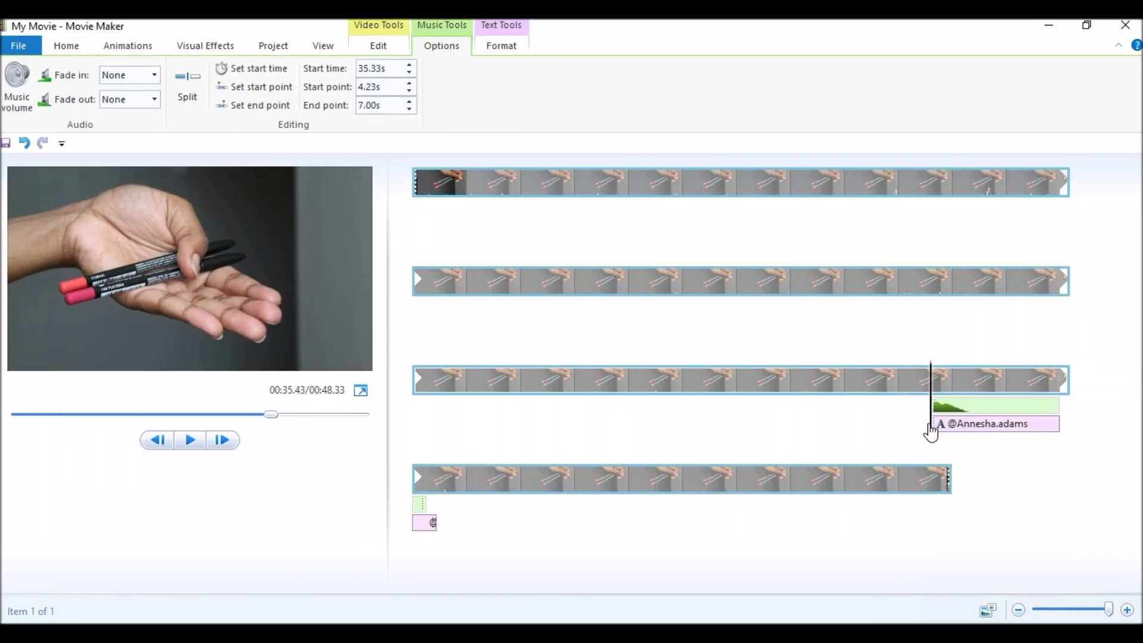
pyautogui.click(927, 427)
pyautogui.click(928, 427)
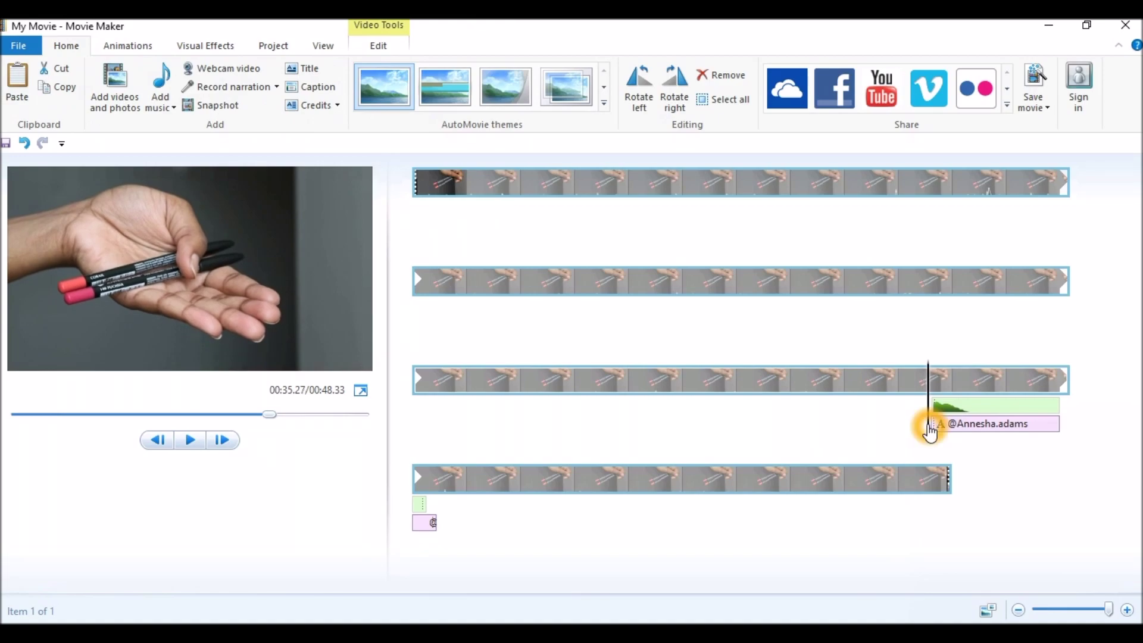
pyautogui.click(930, 428)
pyautogui.press('space')
pyautogui.press('space')
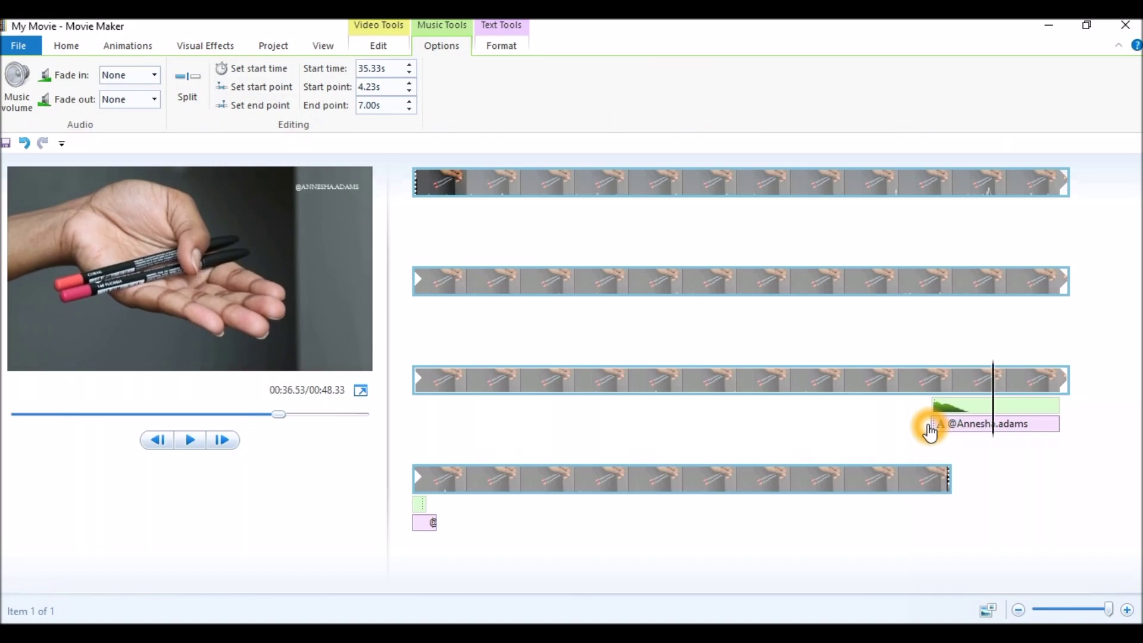
pyautogui.rightClick(804, 382)
pyautogui.click(814, 382)
pyautogui.click(360, 391)
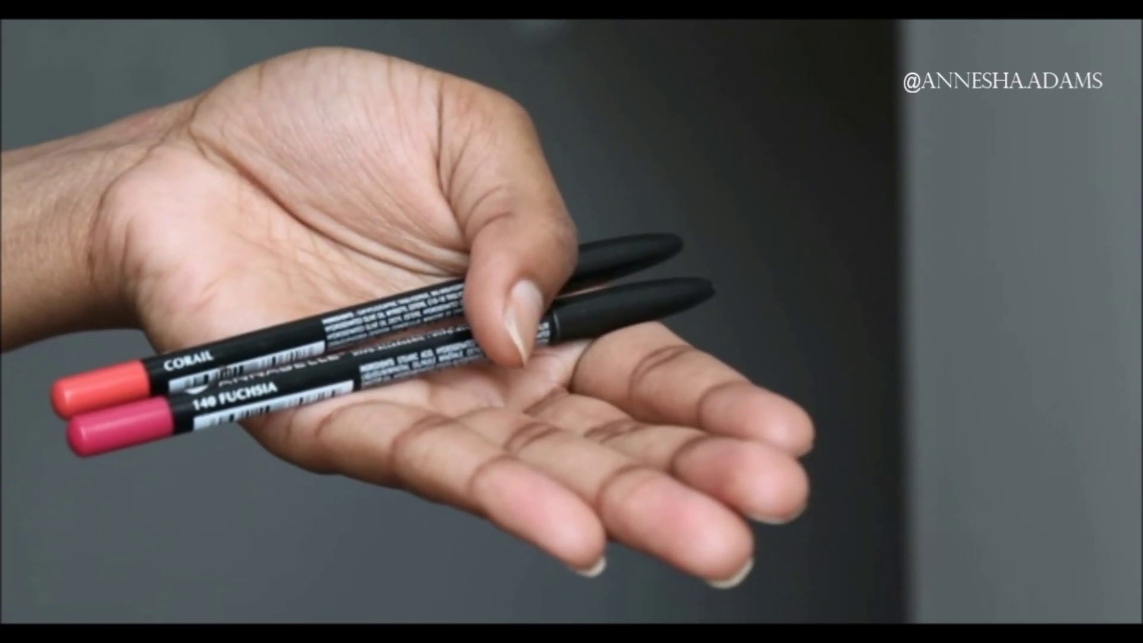
pyautogui.click(359, 393)
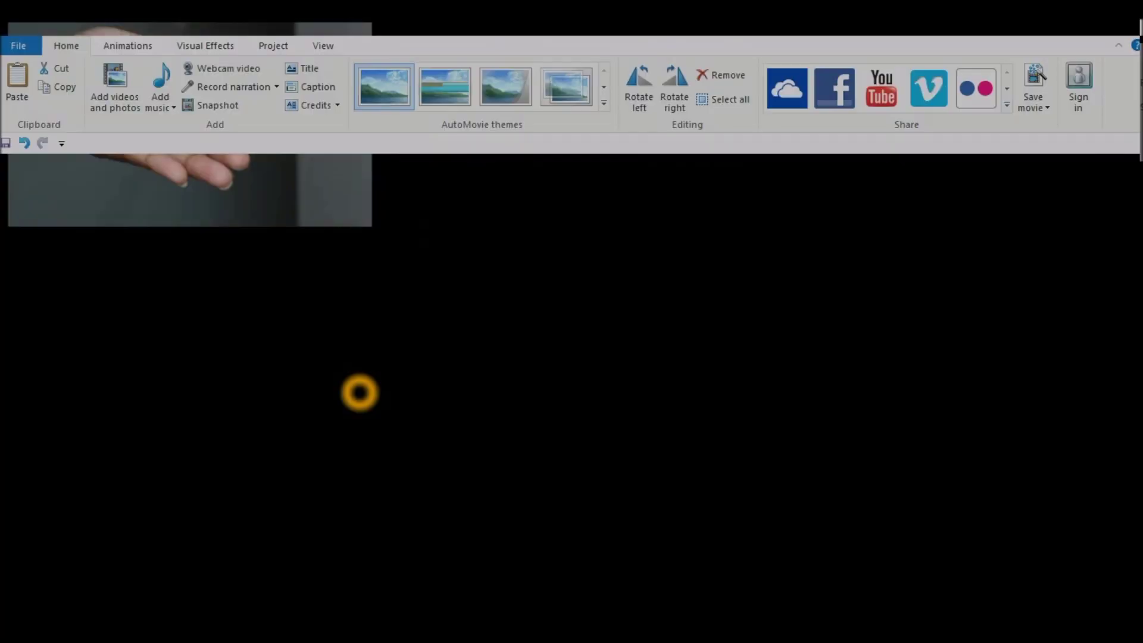